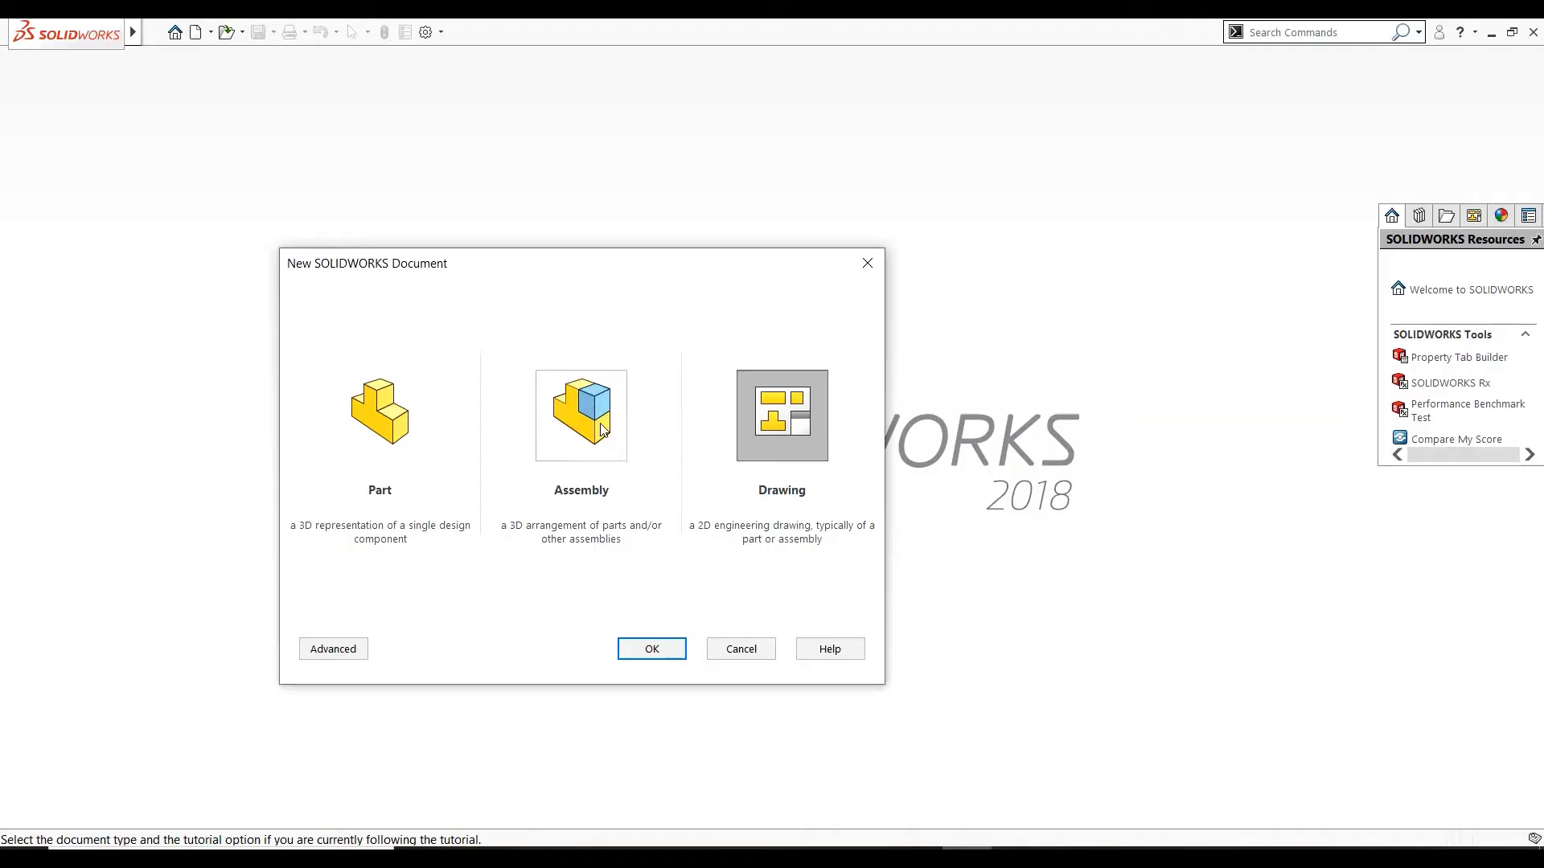
# - Create a new SOLIDWORKS drawing document
pyautogui.click(603, 430)
pyautogui.click(808, 424)
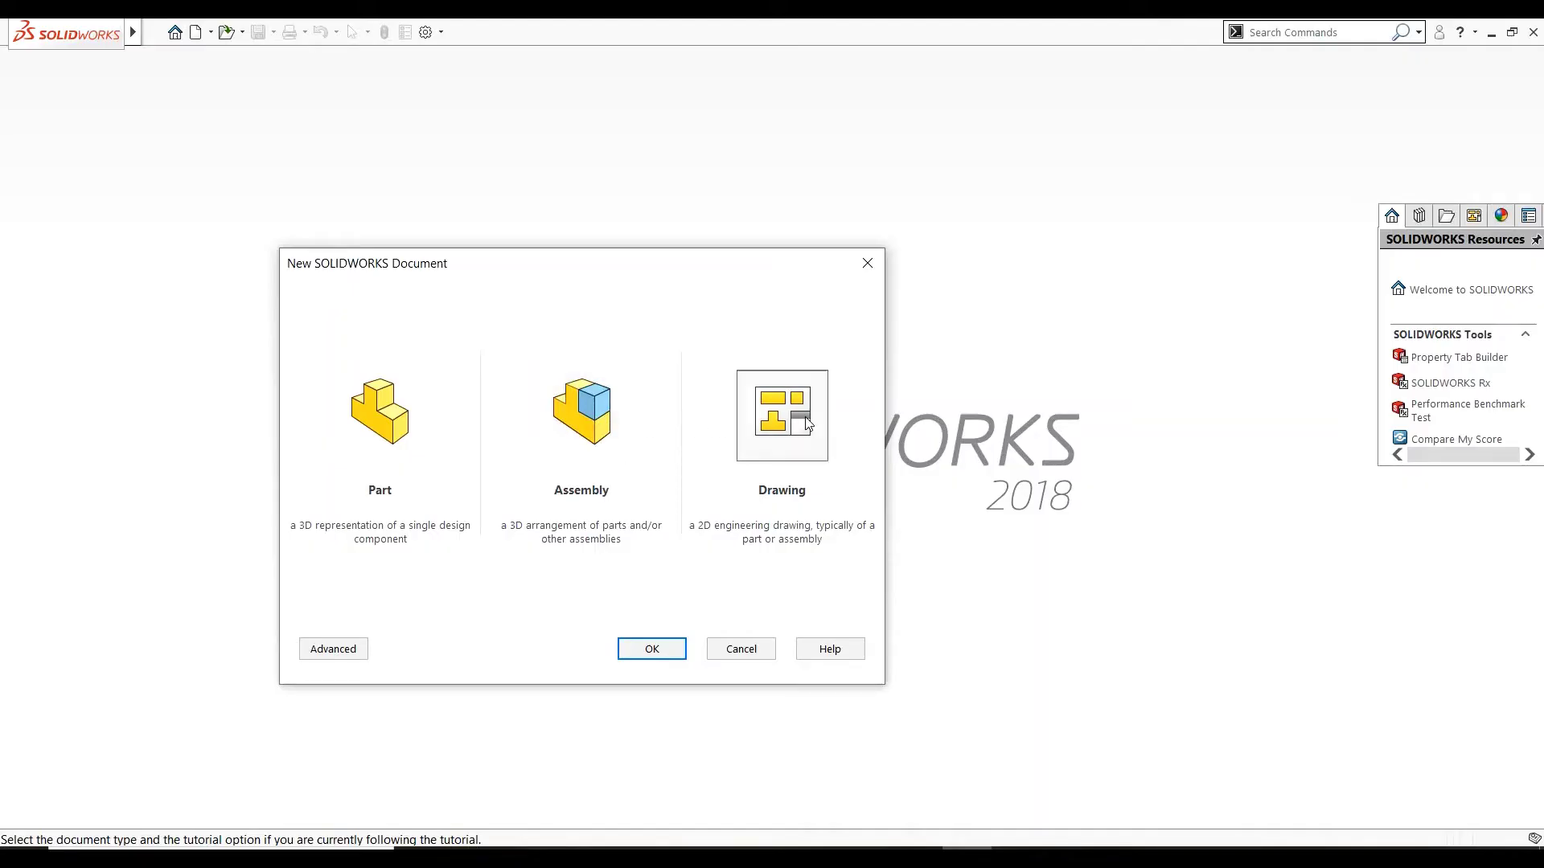
pyautogui.click(653, 650)
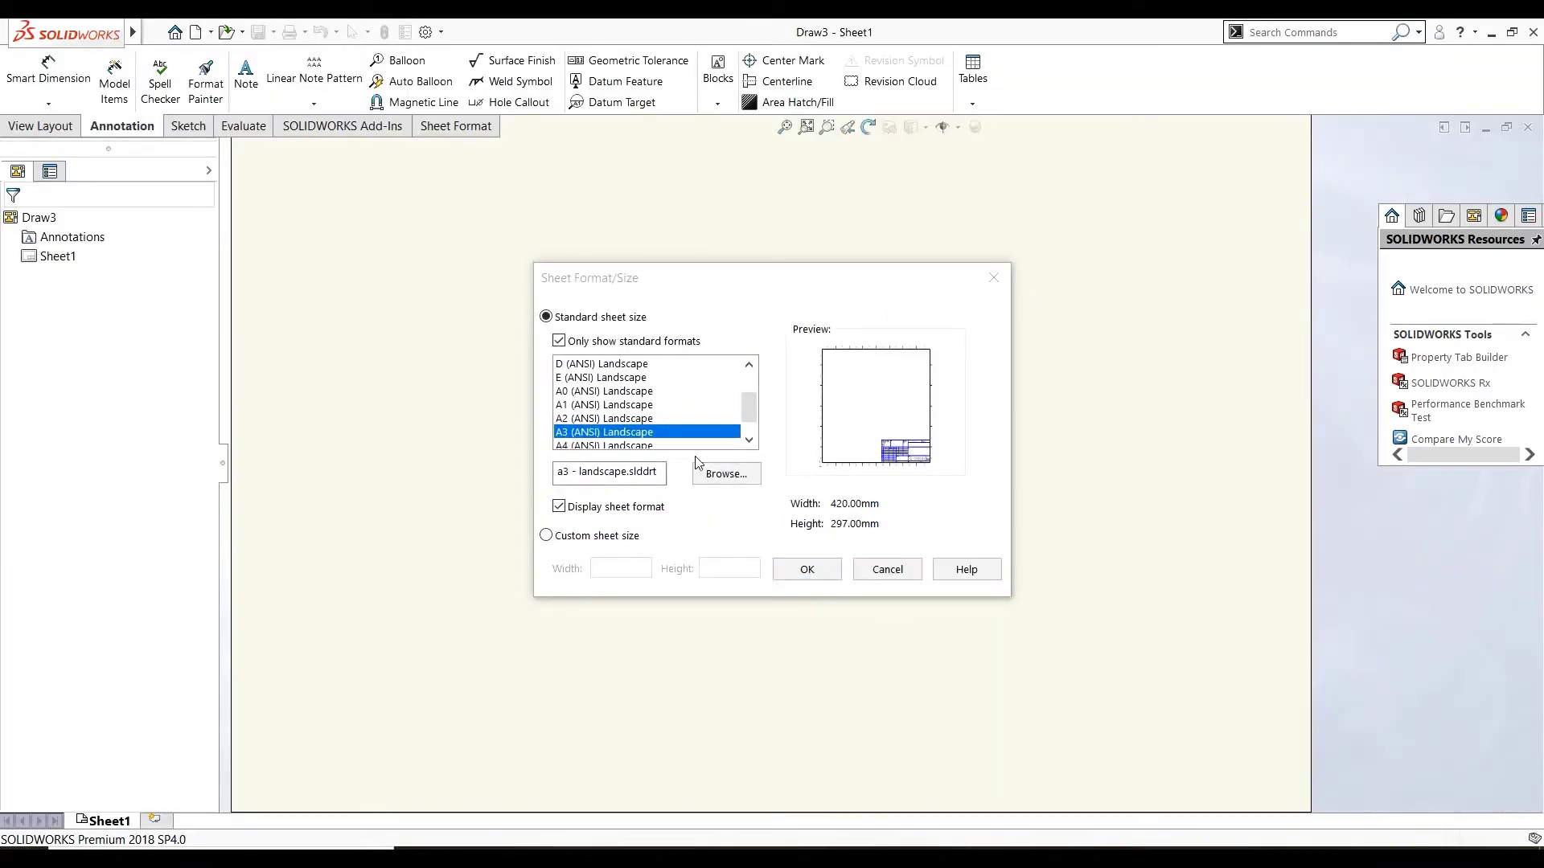
# - Choose the A3 (ANSI) Landscape sheet size after previewing A0 and A4
pyautogui.click(599, 392)
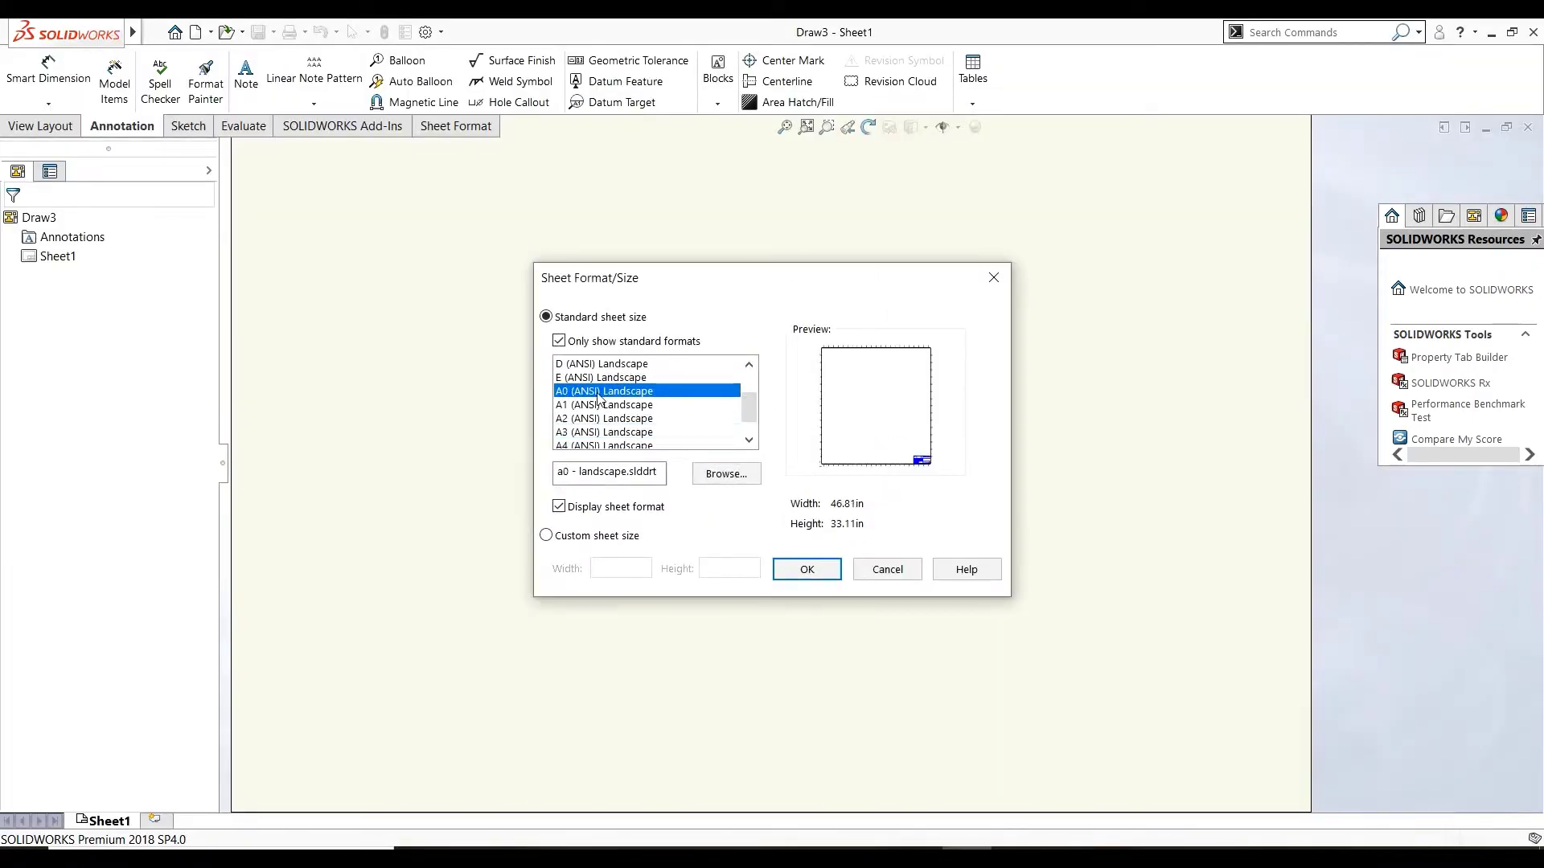
pyautogui.click(622, 435)
pyautogui.scroll(-1, 622, 435)
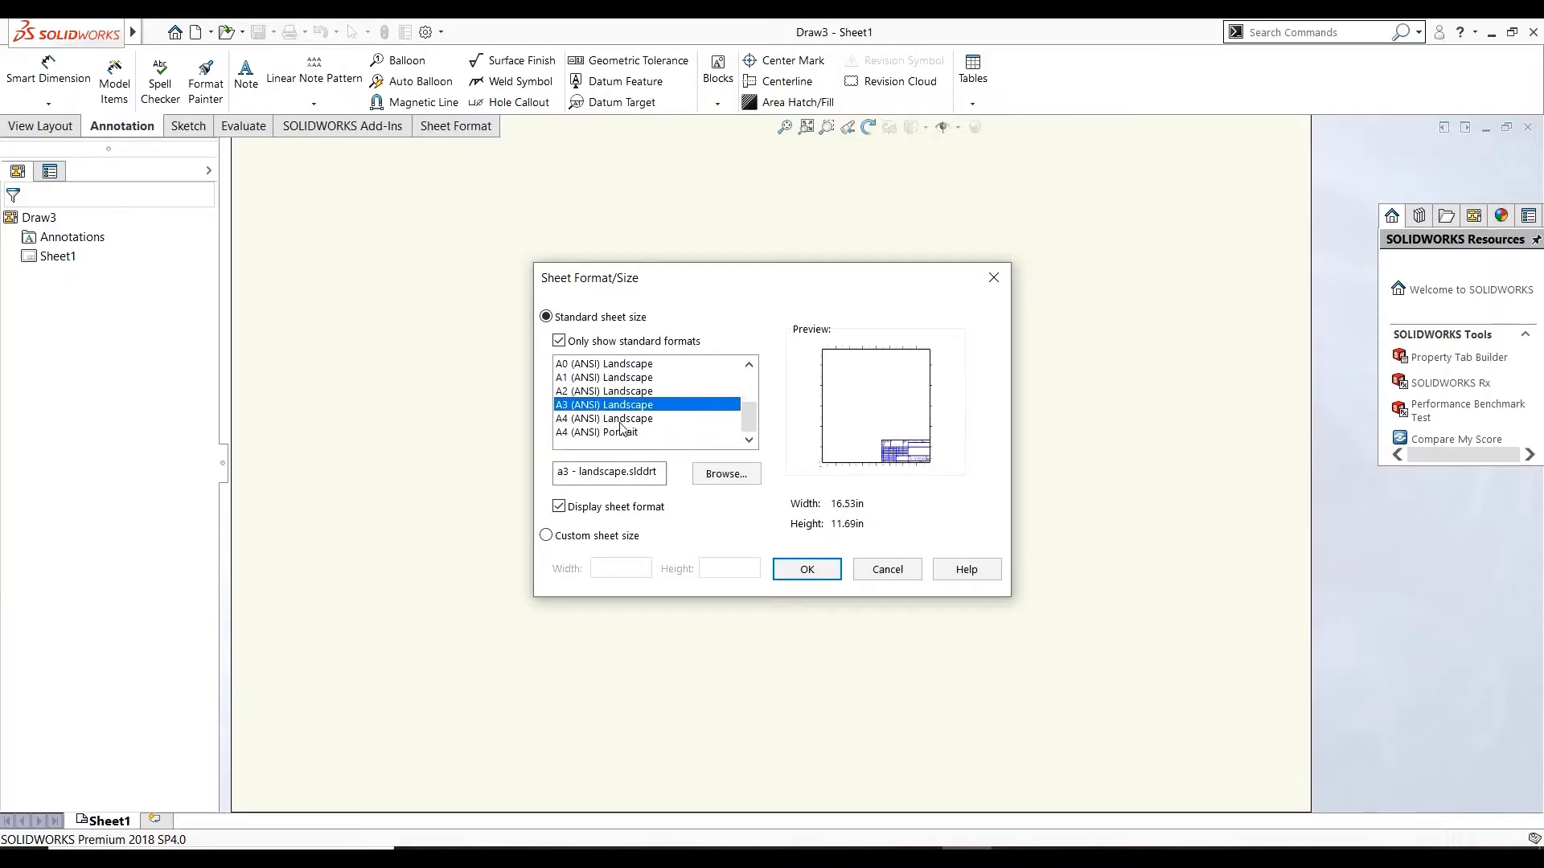
pyautogui.scroll(3, 621, 427)
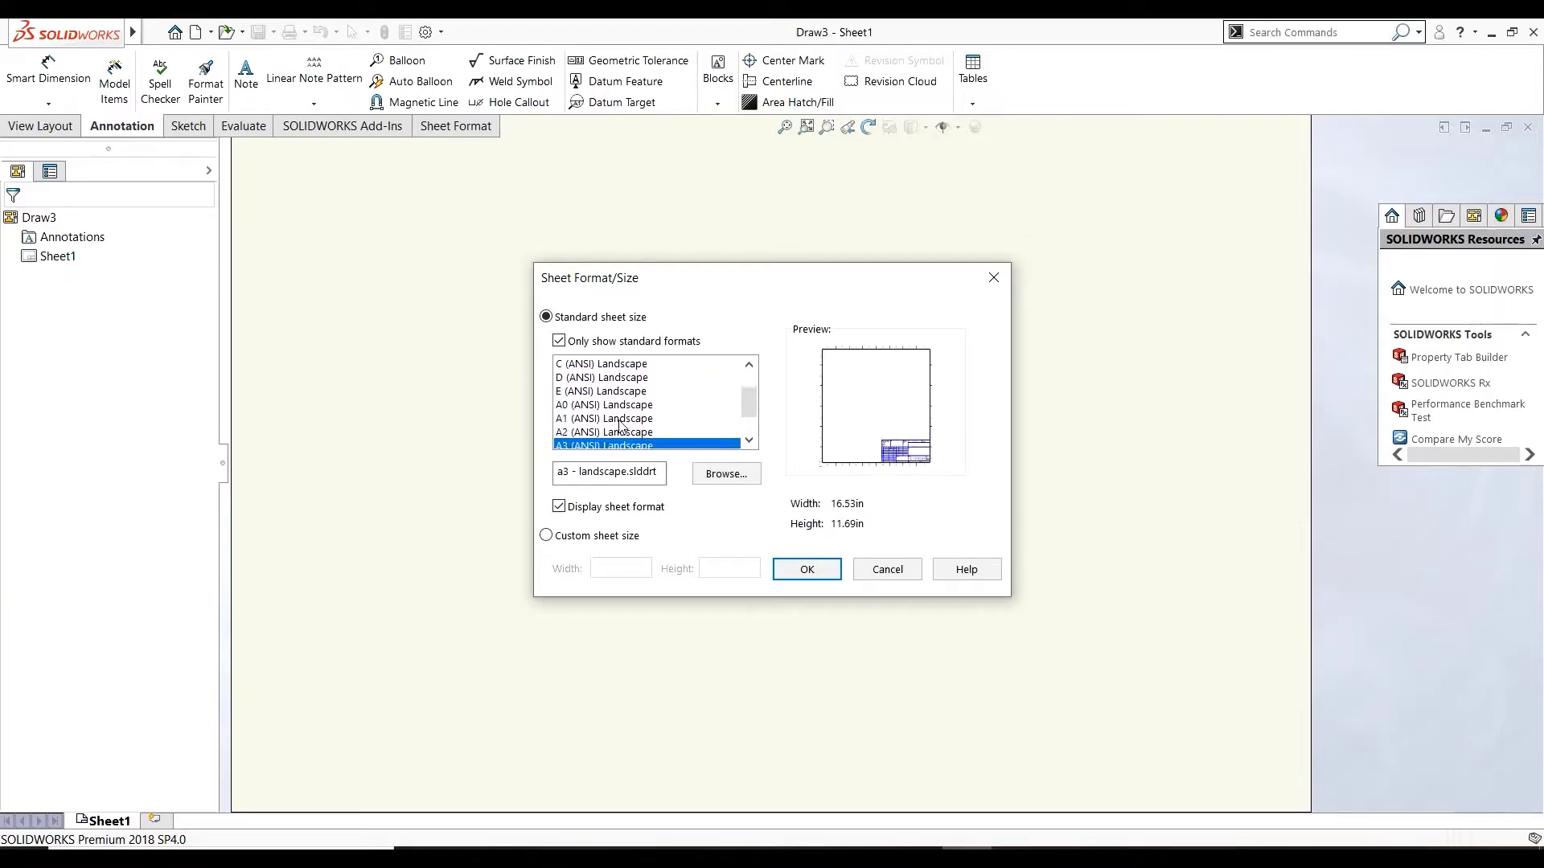
pyautogui.scroll(-1, 624, 437)
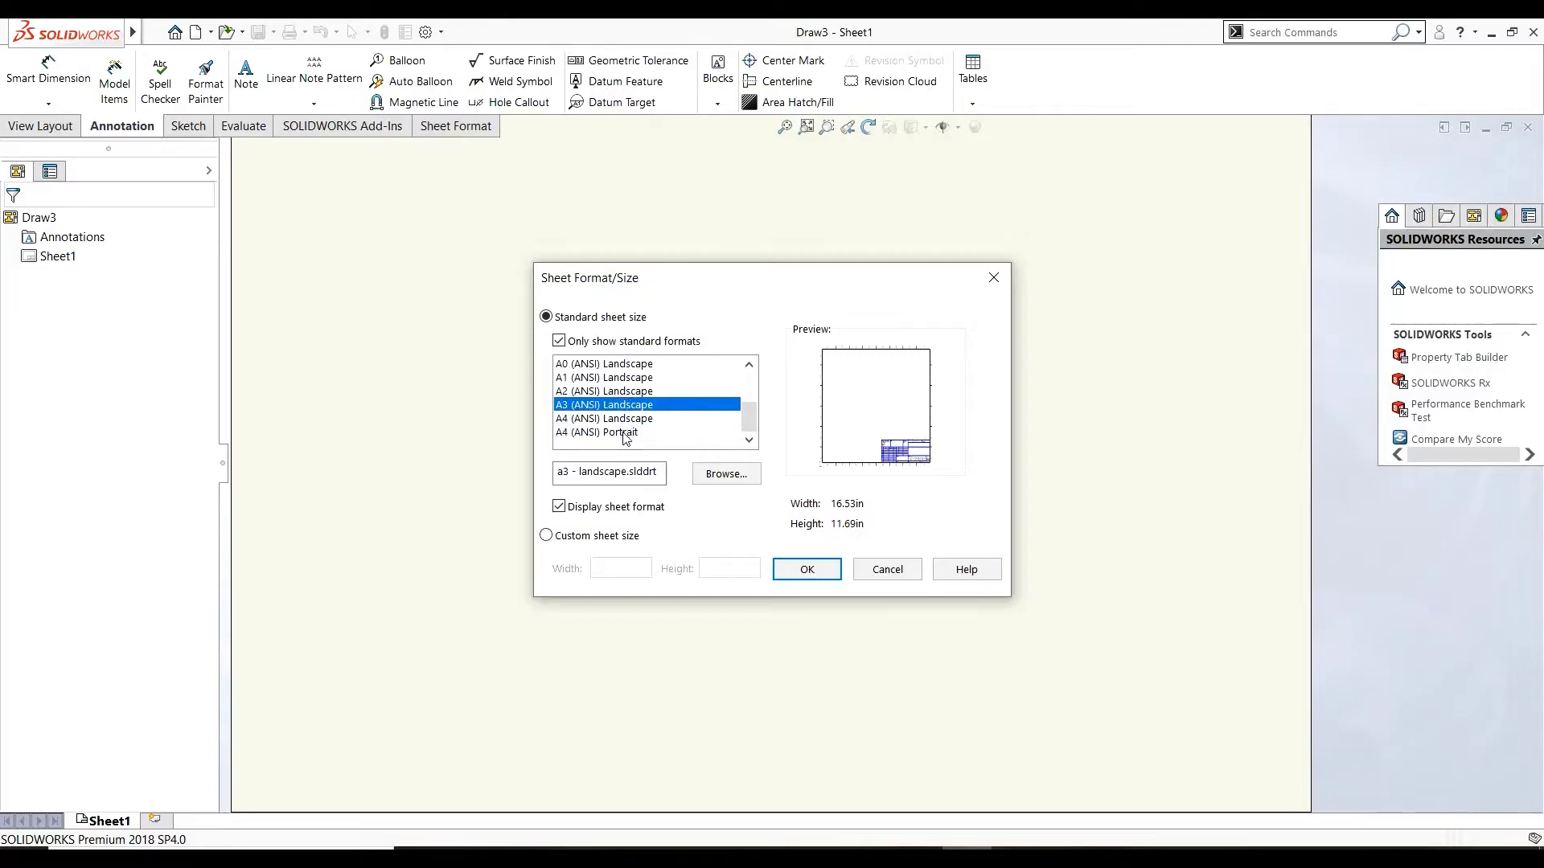
pyautogui.click(625, 419)
pyautogui.click(624, 405)
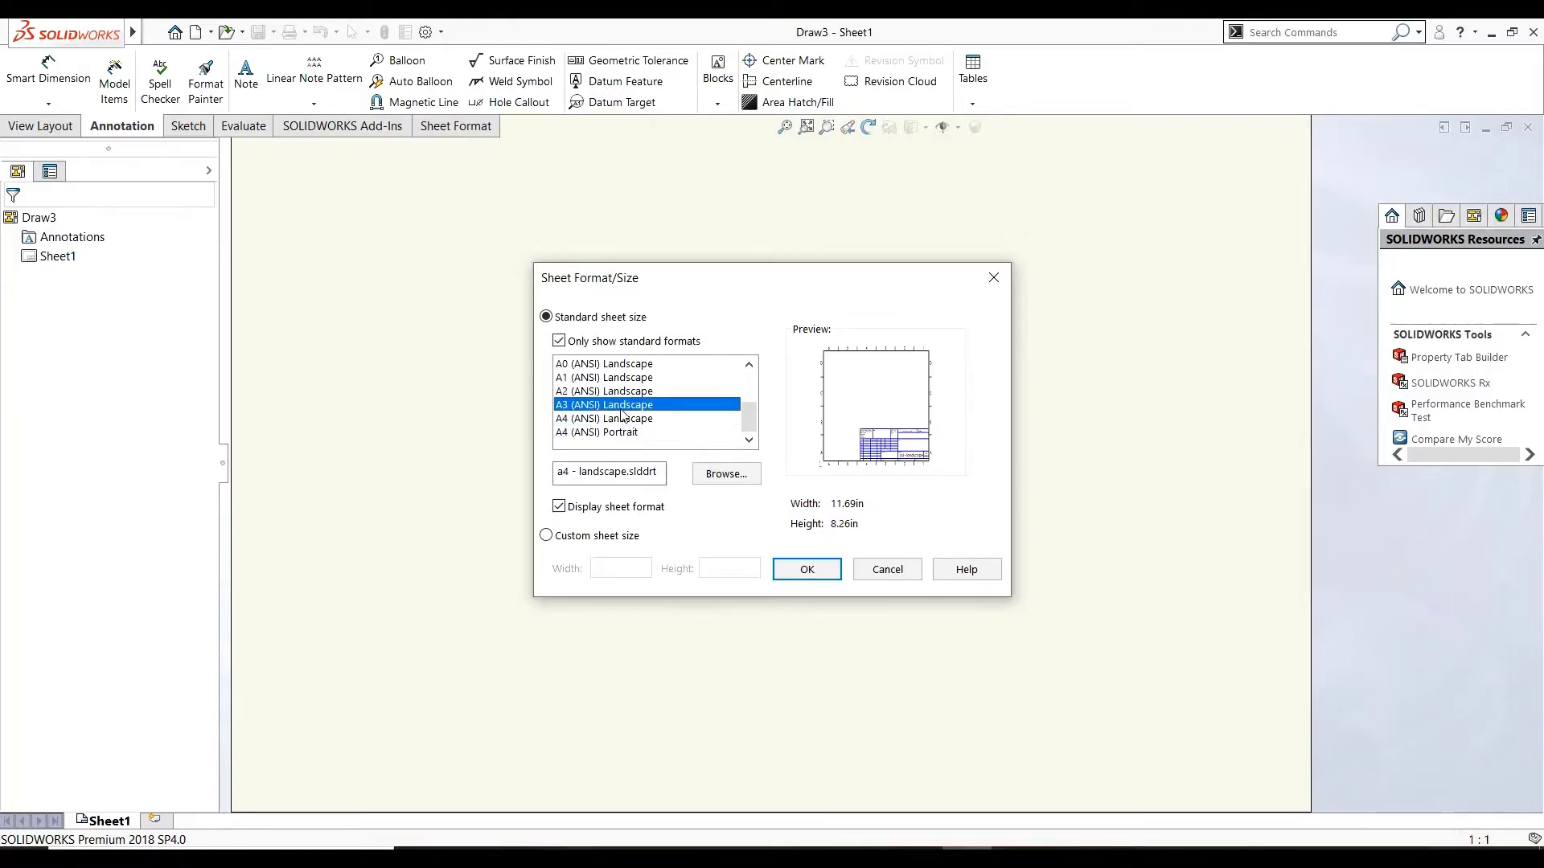
# - Accept the A3 sheet and load part pa1 from the solid work 3d practise folder
pyautogui.click(809, 569)
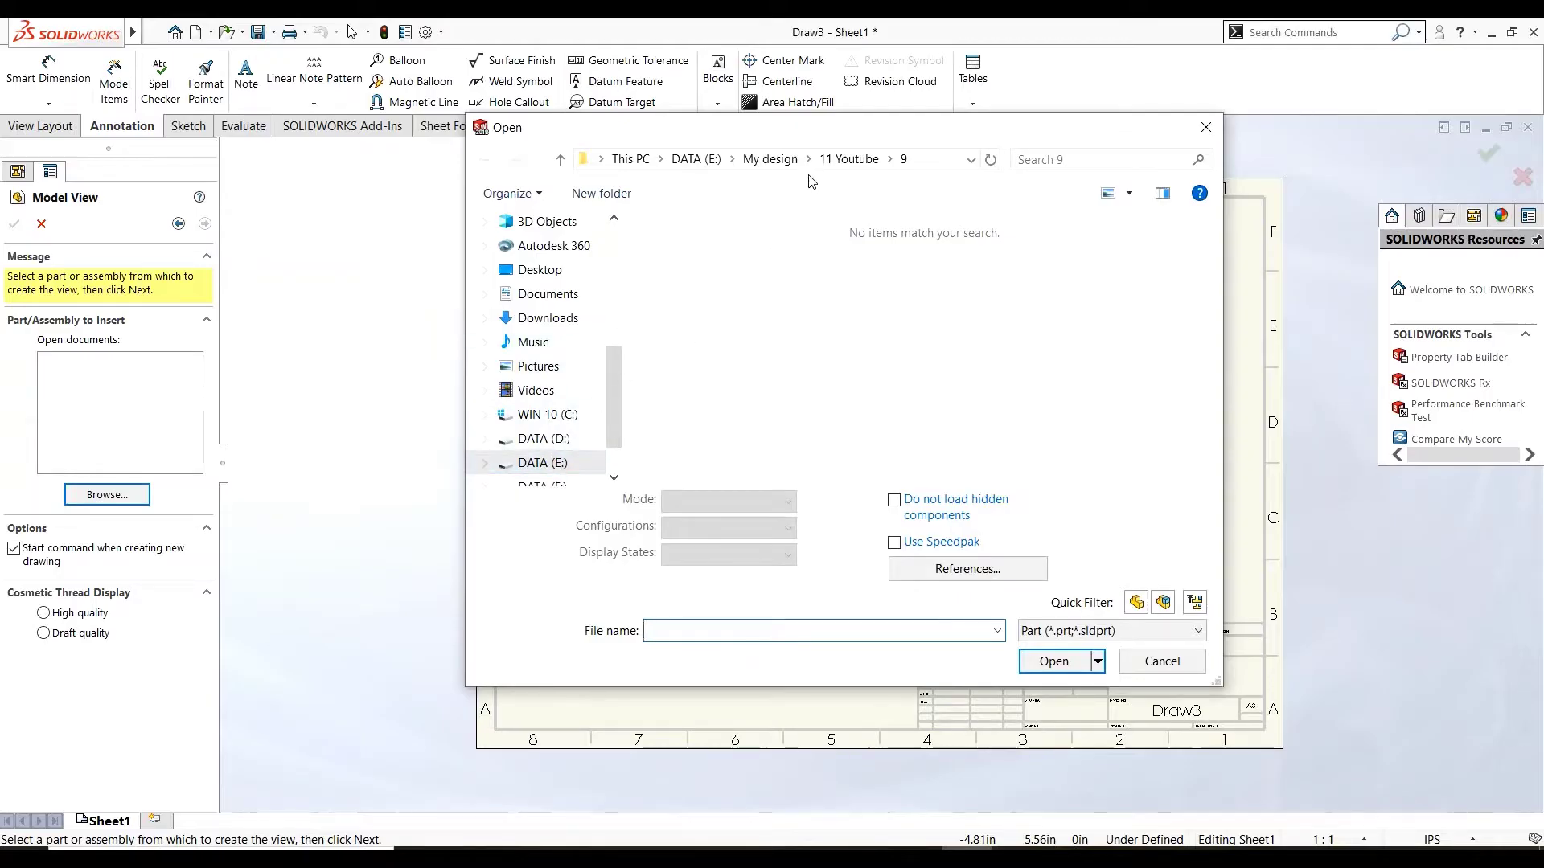
pyautogui.click(773, 159)
pyautogui.scroll(-1, 749, 388)
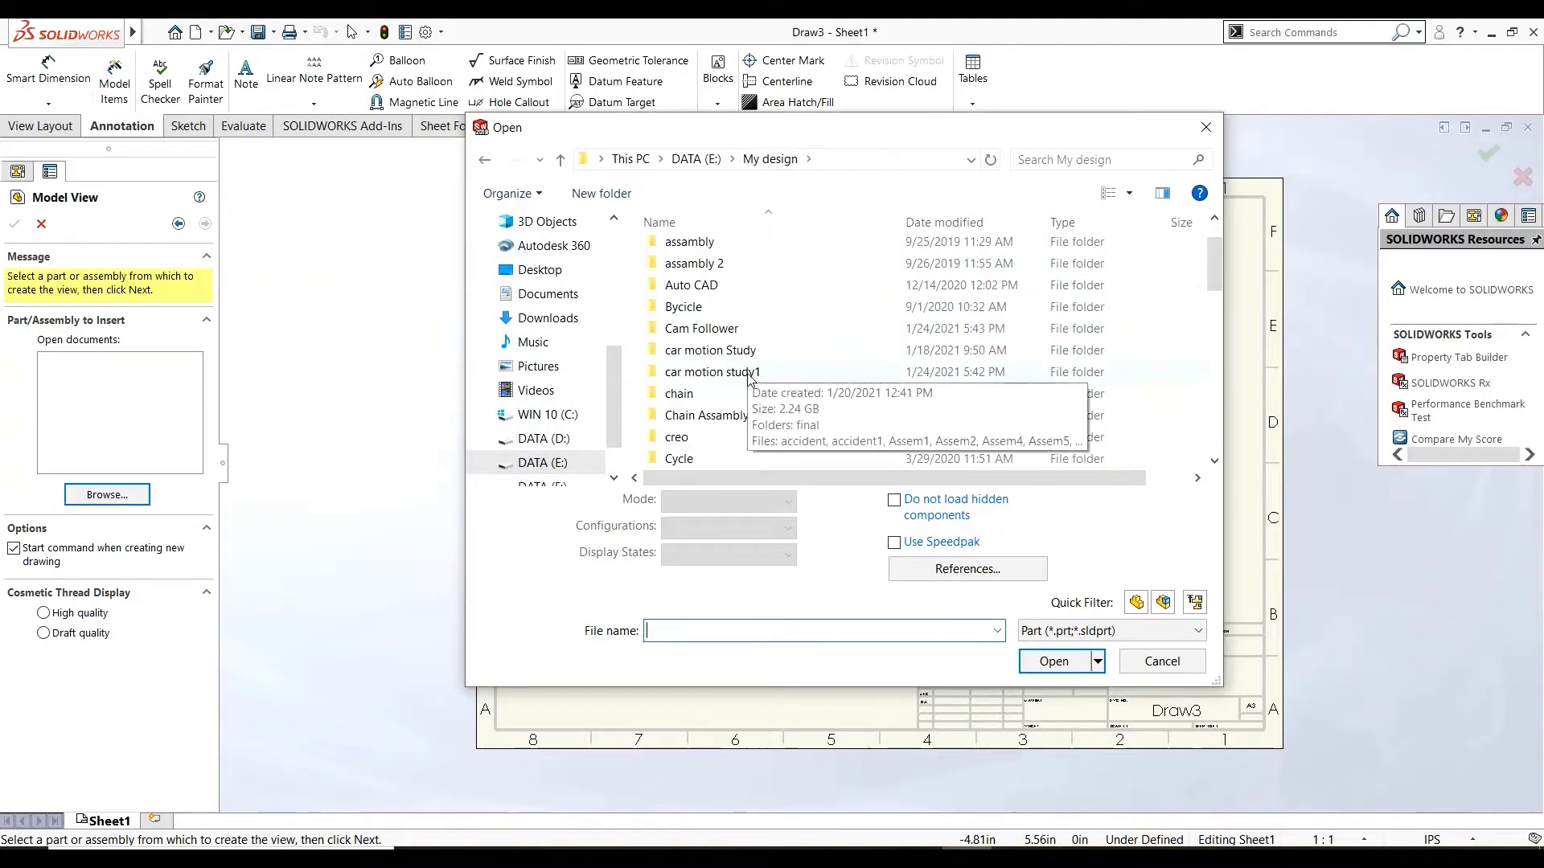
pyautogui.scroll(-2, 749, 388)
pyautogui.scroll(-2, 749, 389)
pyautogui.doubleClick(728, 436)
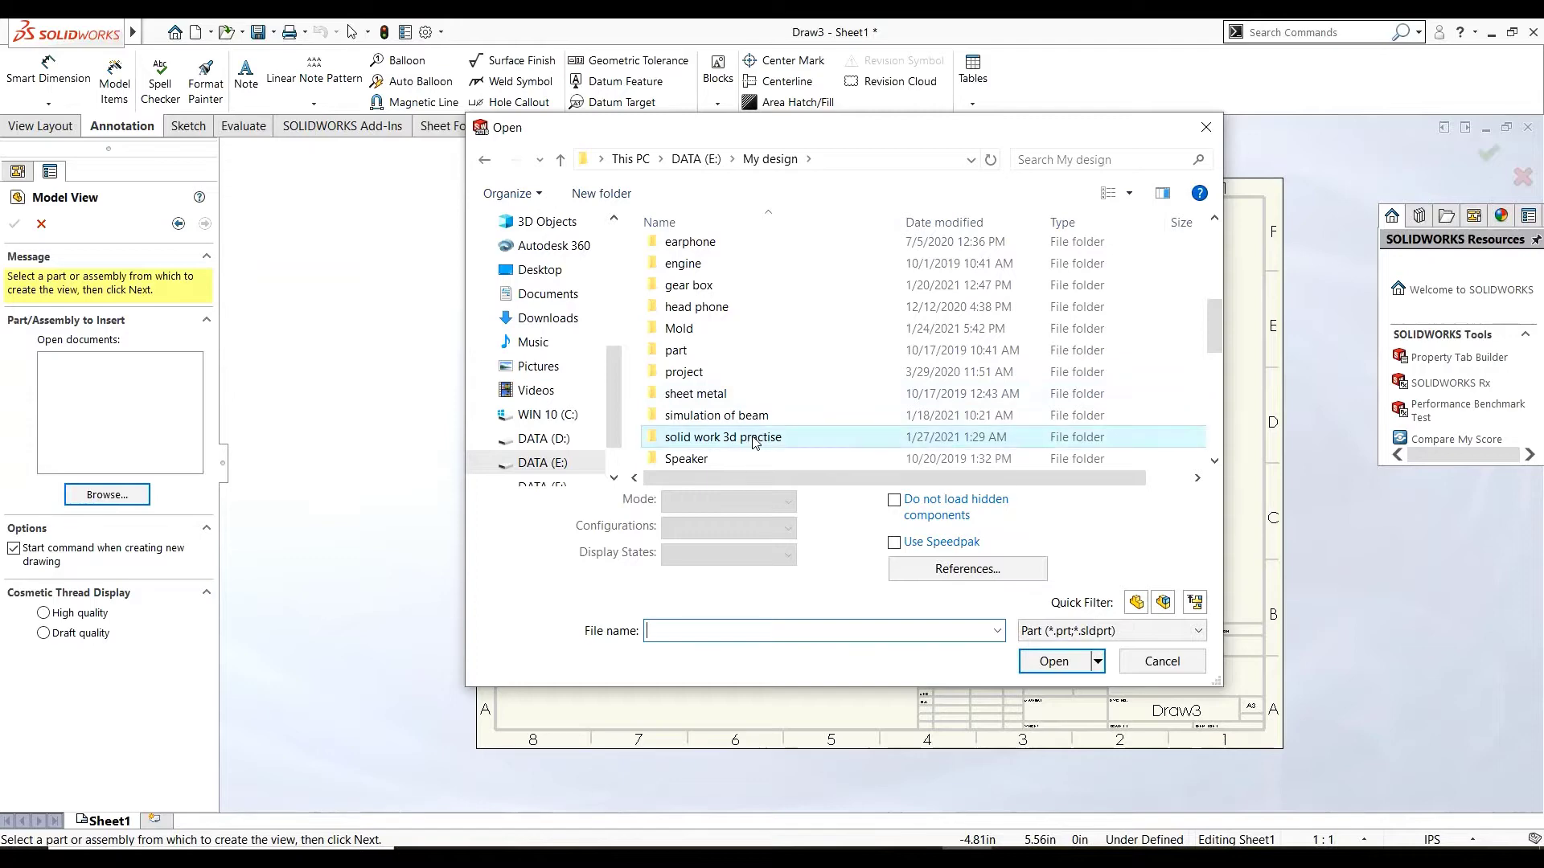
pyautogui.click(721, 256)
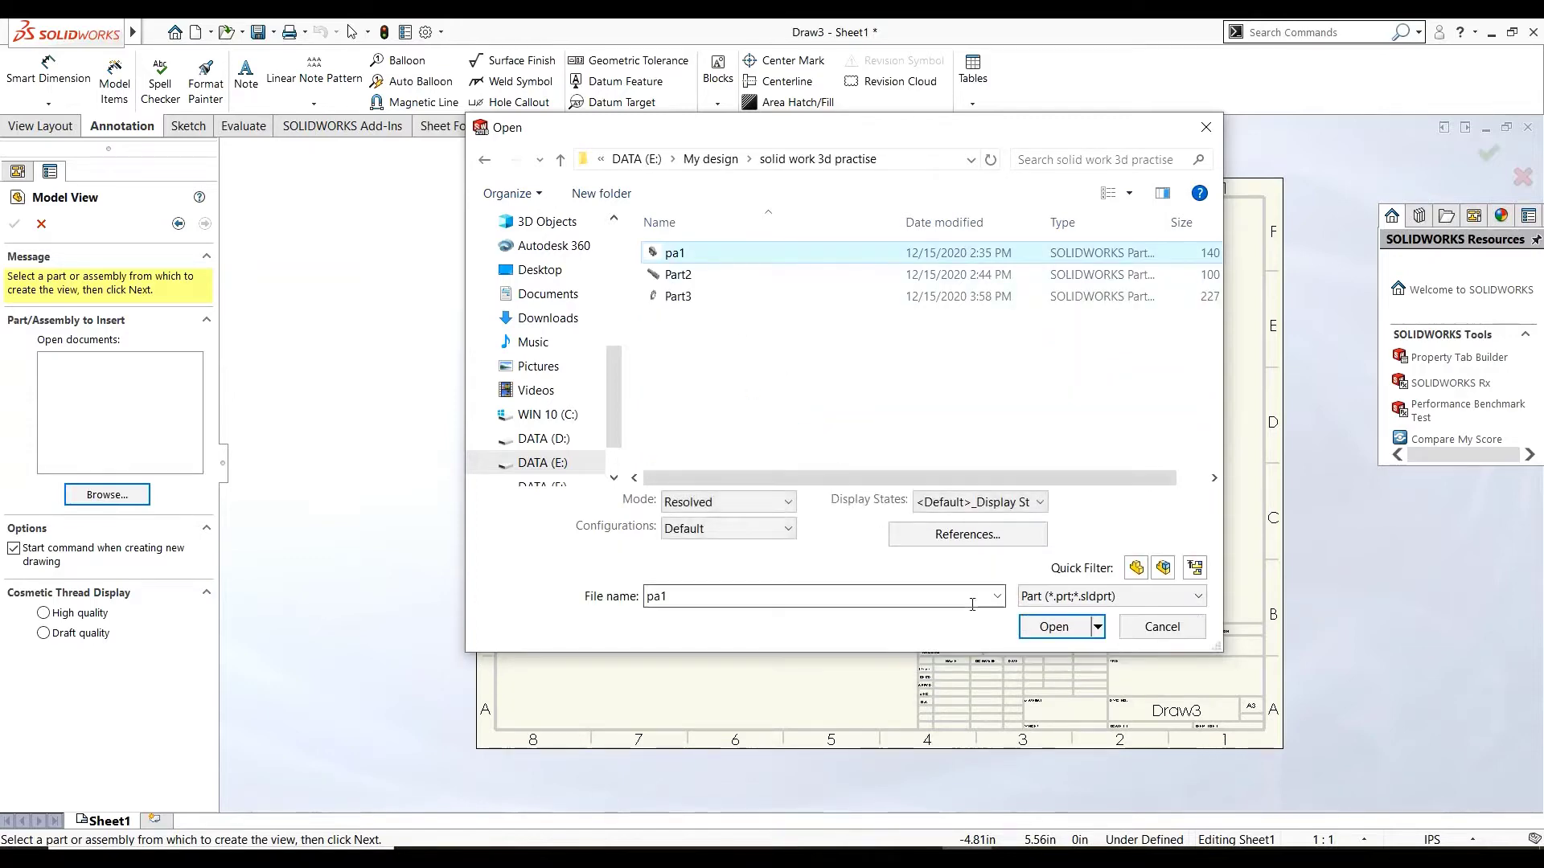
pyautogui.click(1071, 633)
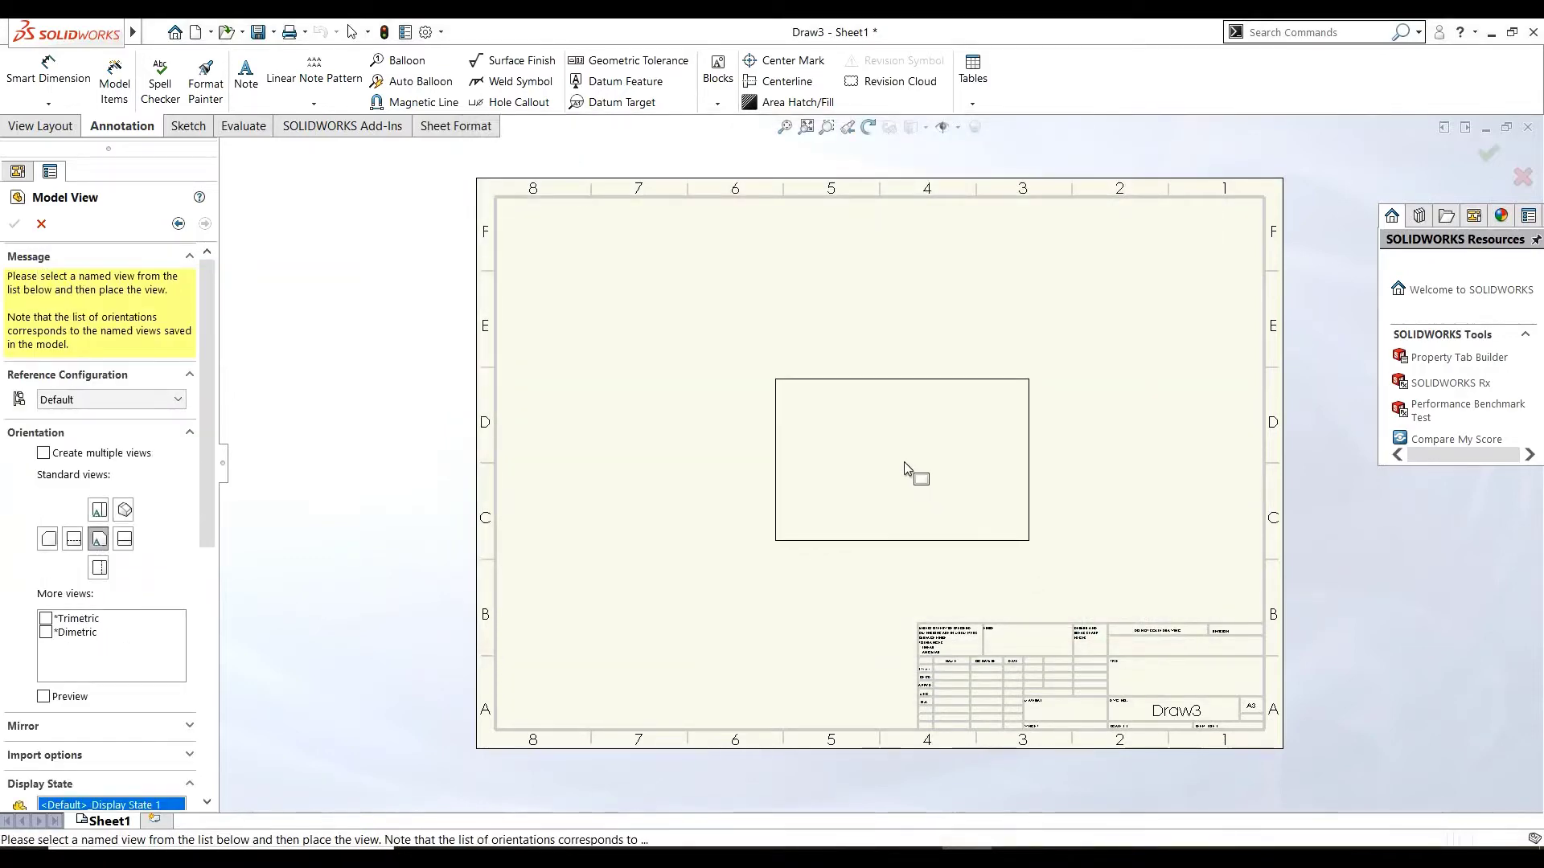
# - Place pa1's front view, then the right, top and isometric projected views
pyautogui.click(885, 499)
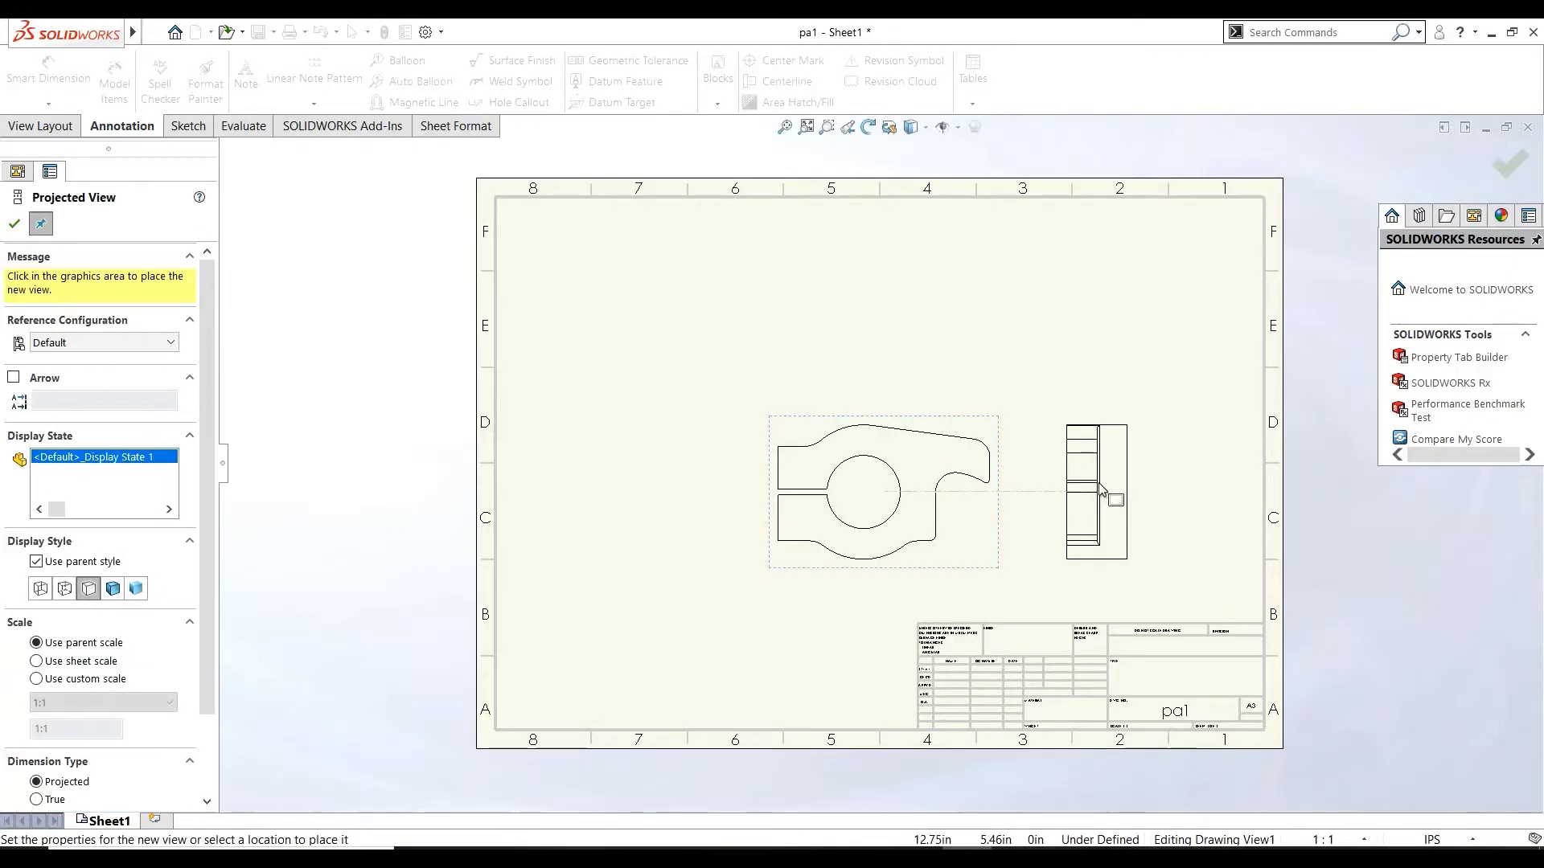
pyautogui.click(1109, 487)
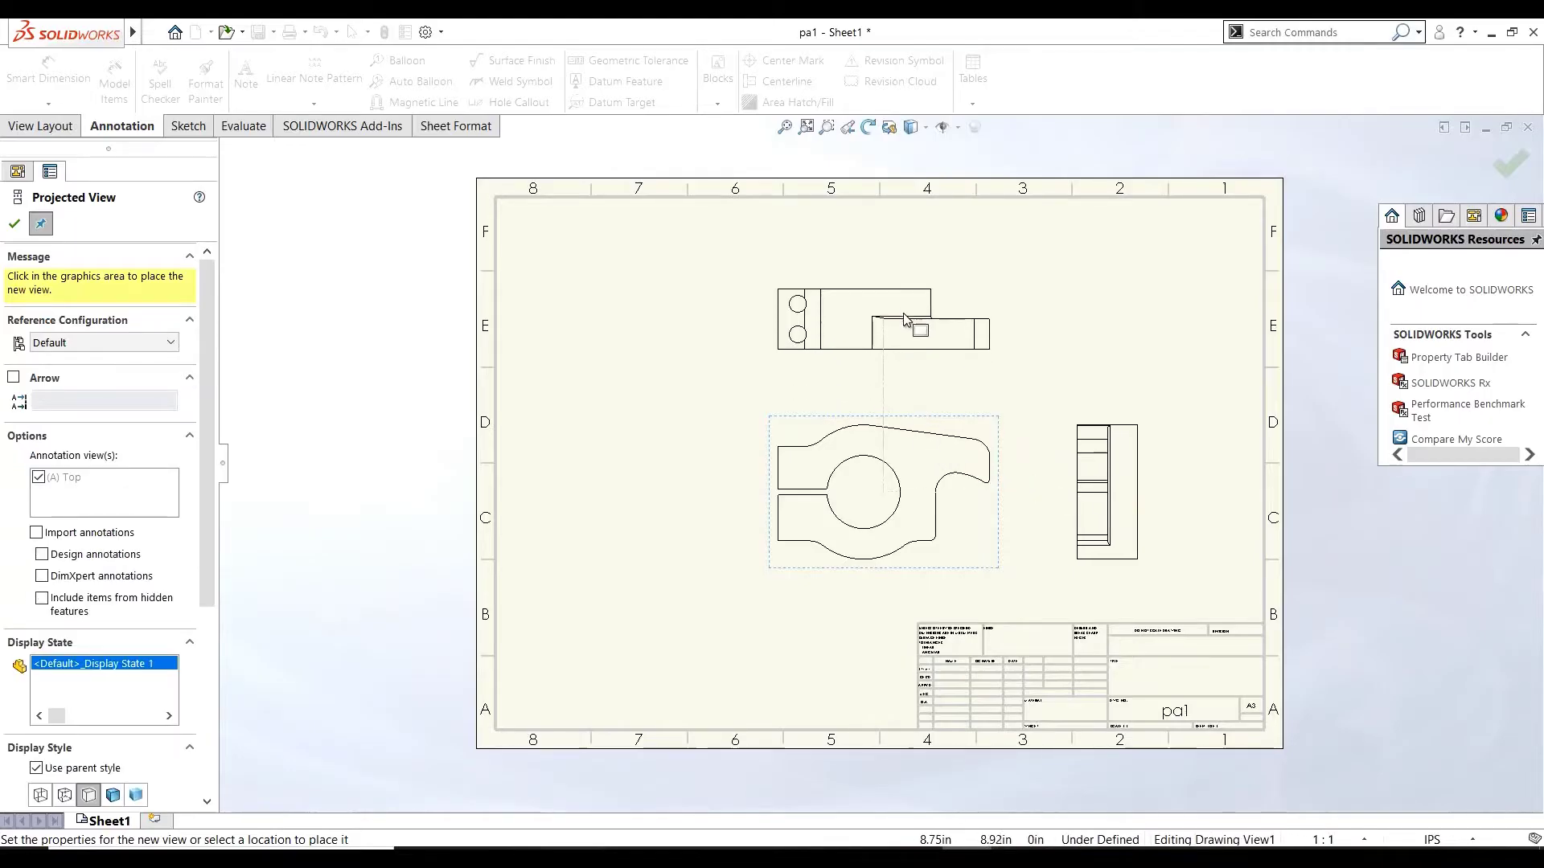
pyautogui.click(906, 309)
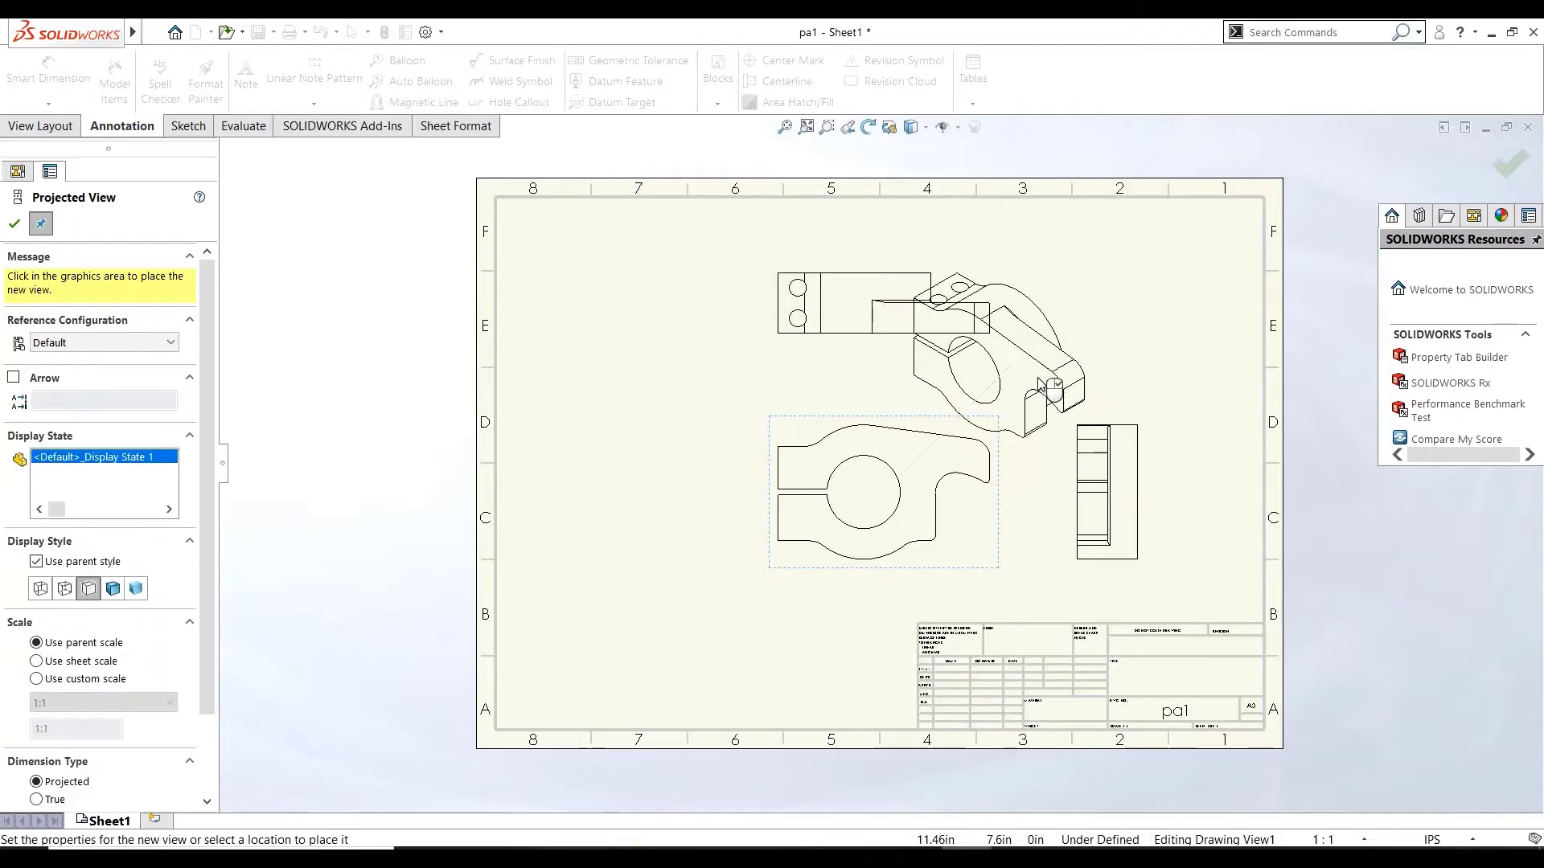
pyautogui.click(1155, 351)
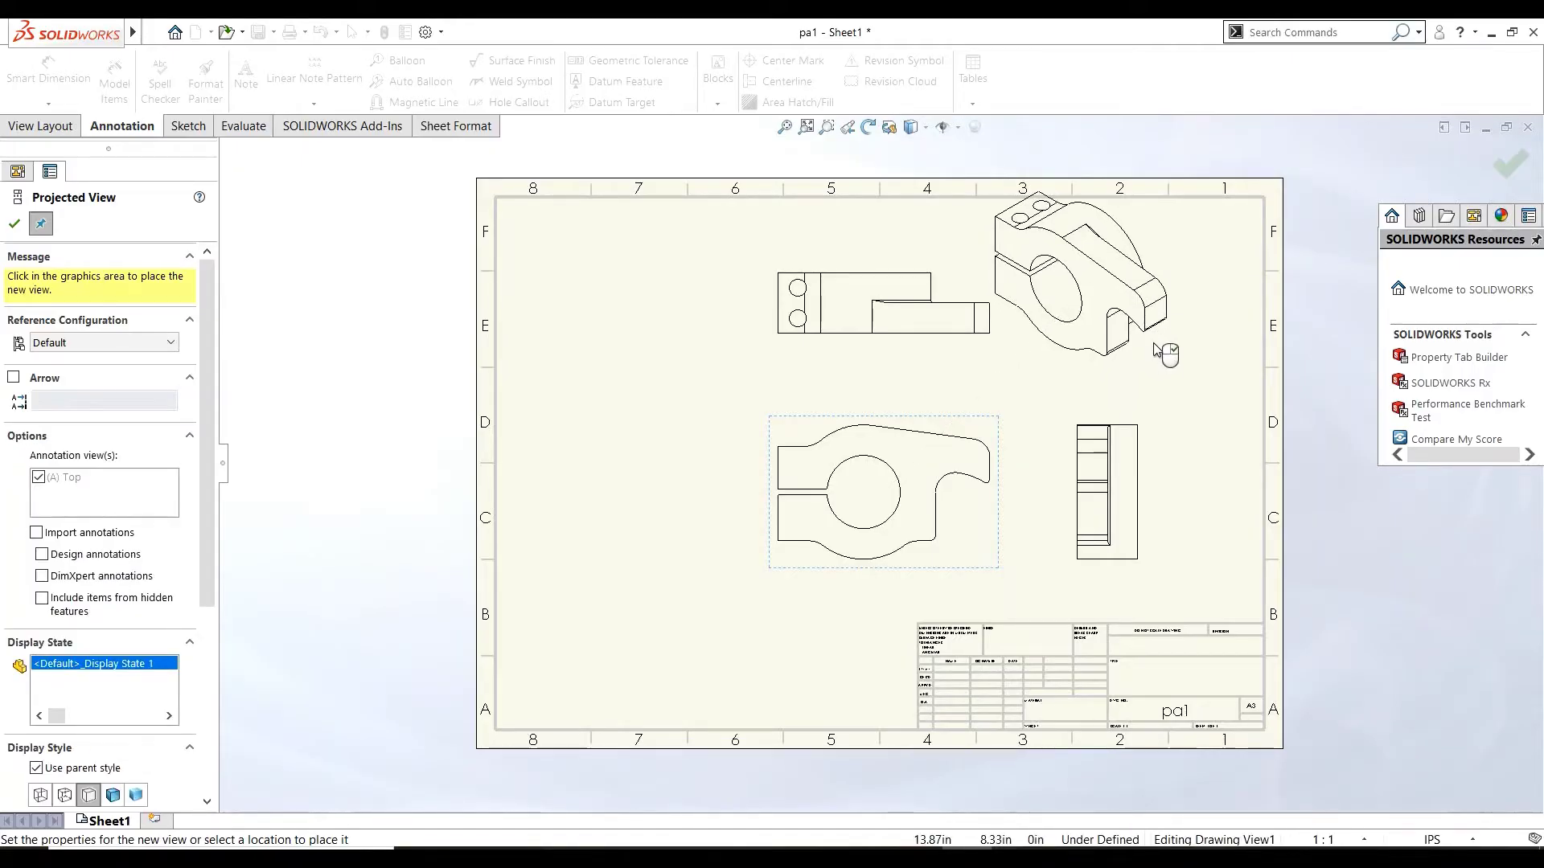
pyautogui.press('Escape')
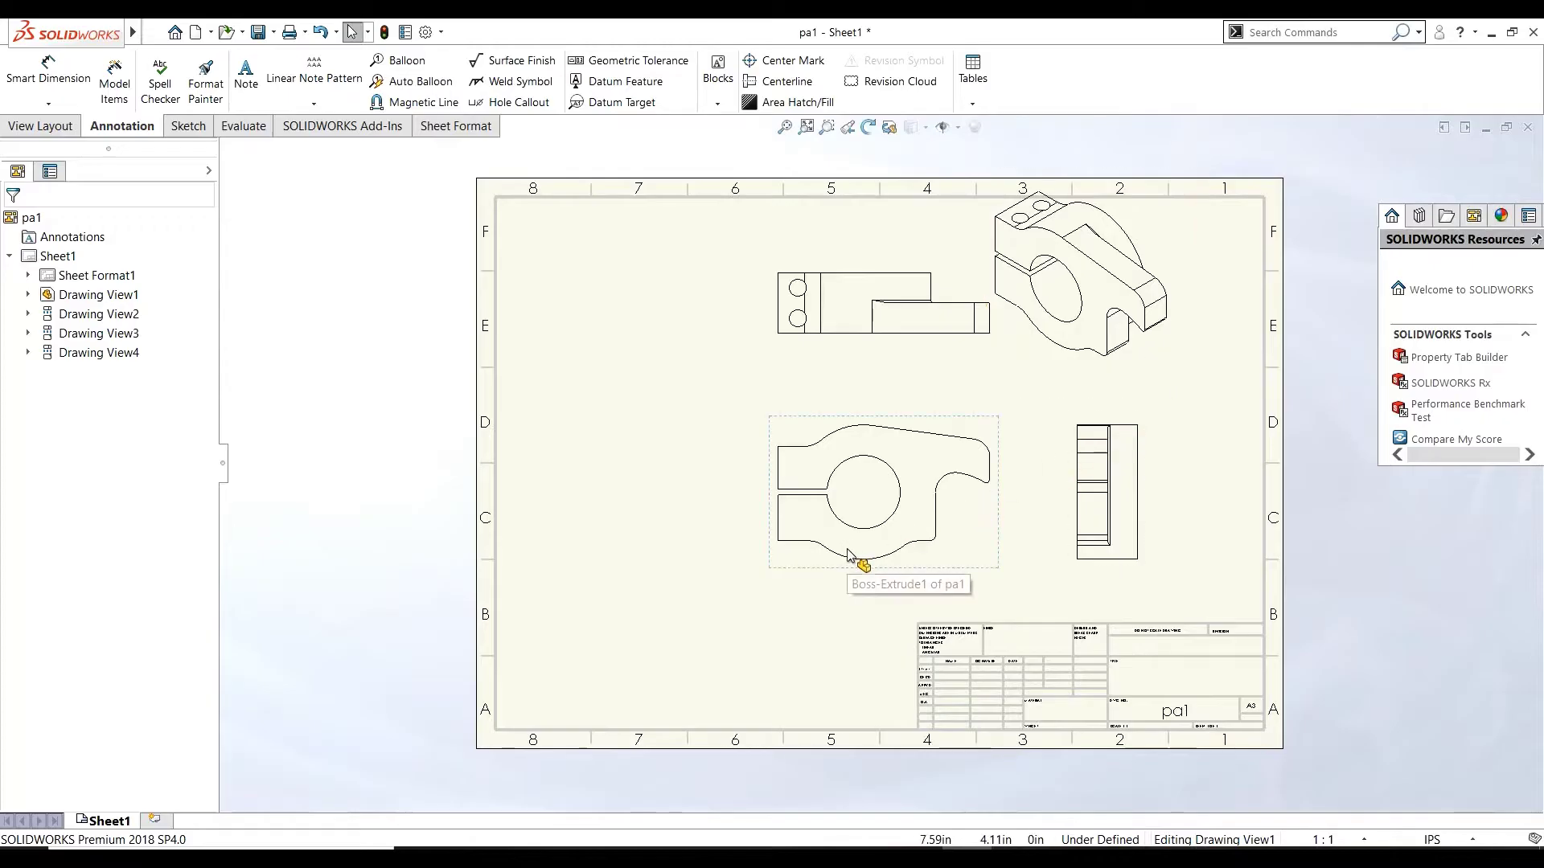
# - Dimension the front view's left edges (.94, .87) and inner arc radius R.40
pyautogui.click(56, 87)
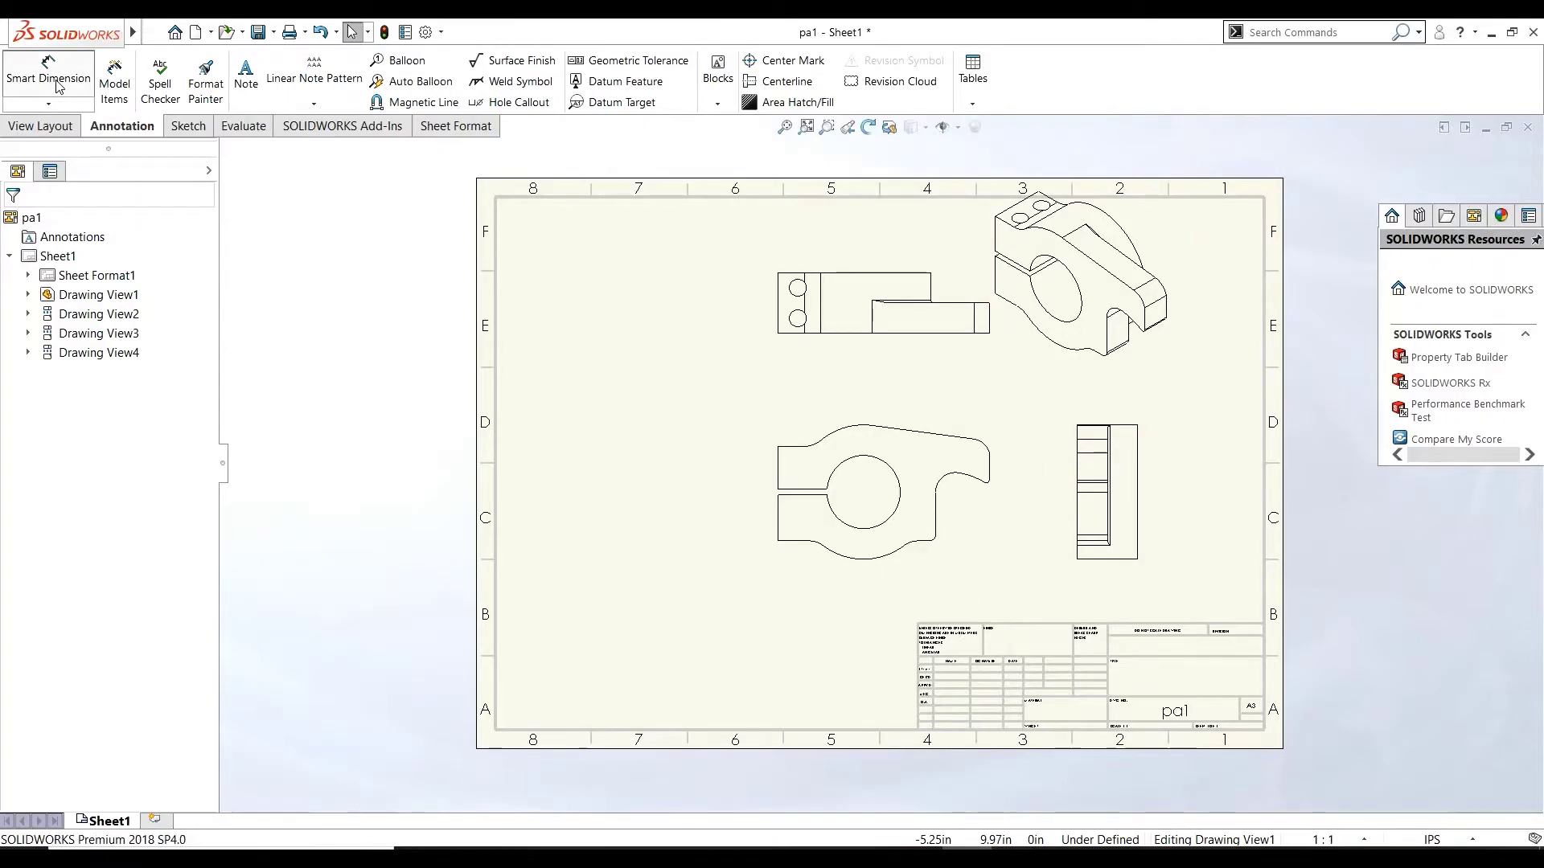
pyautogui.click(780, 528)
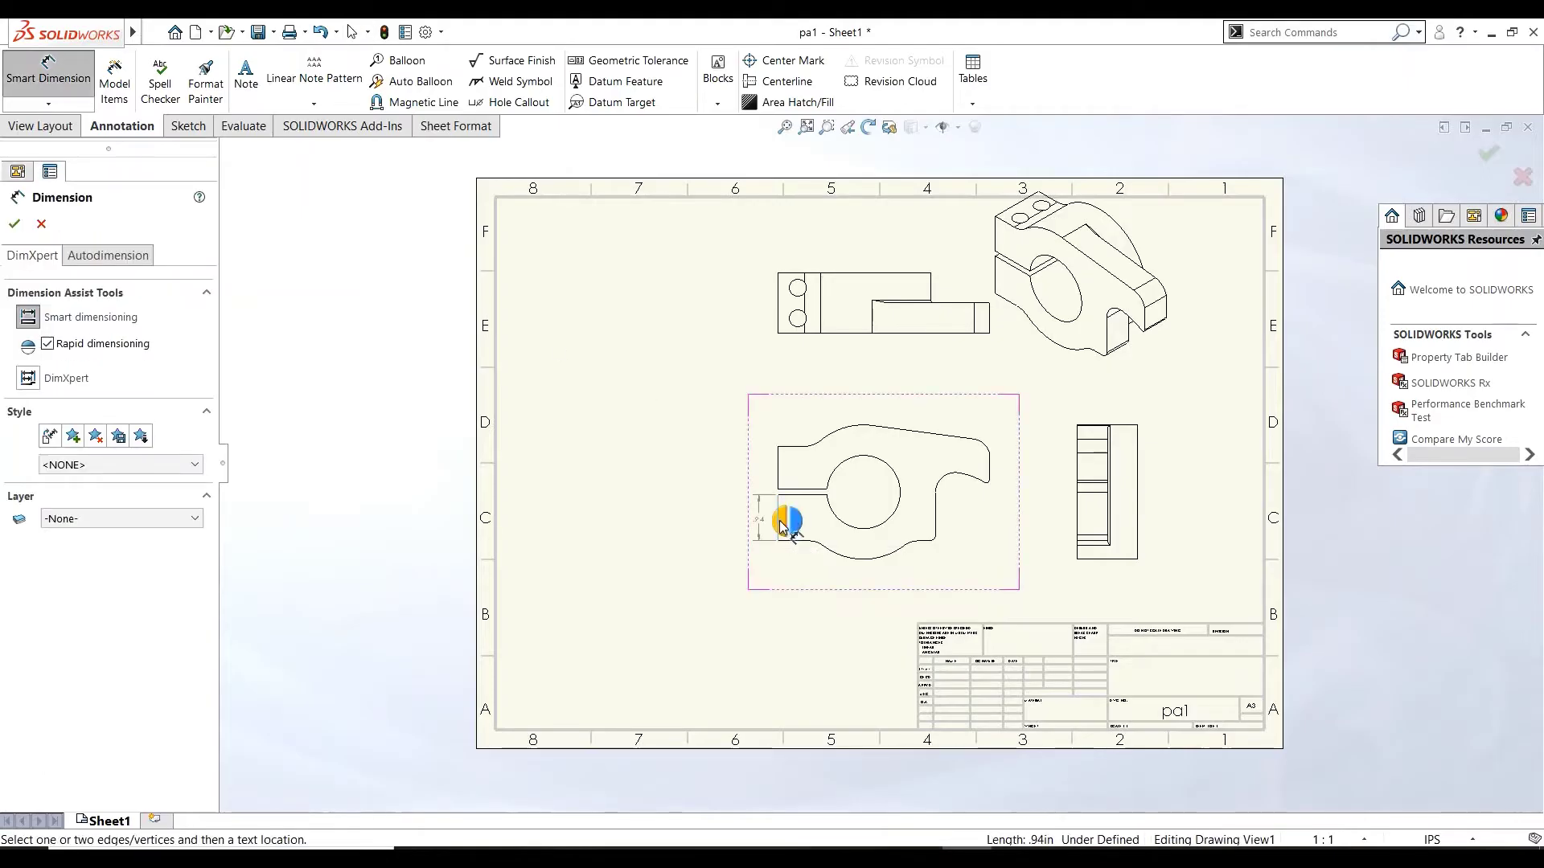
pyautogui.click(776, 527)
pyautogui.click(776, 466)
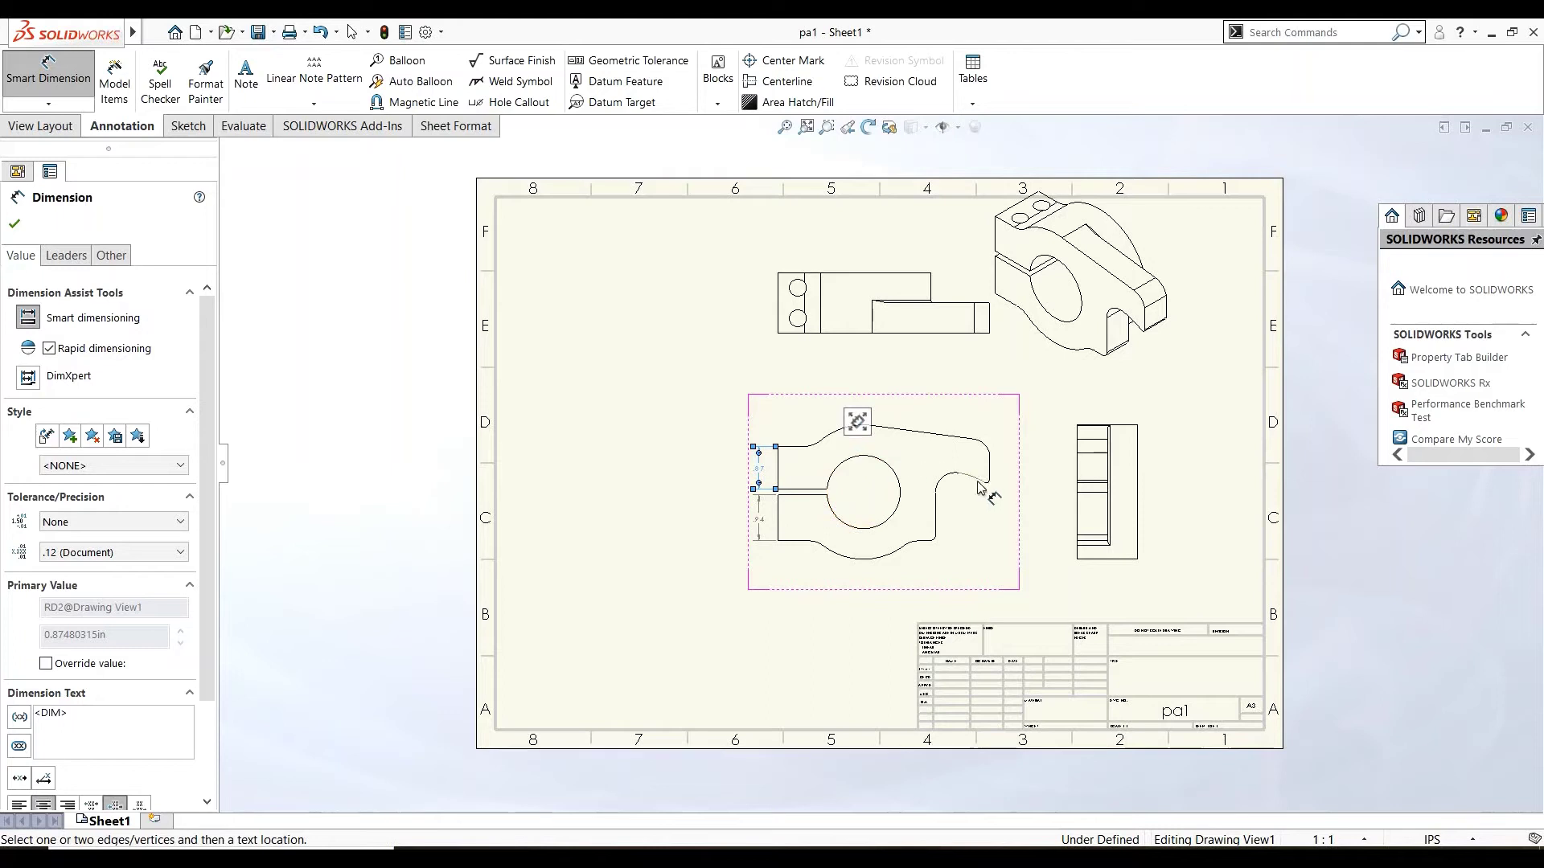
pyautogui.click(947, 478)
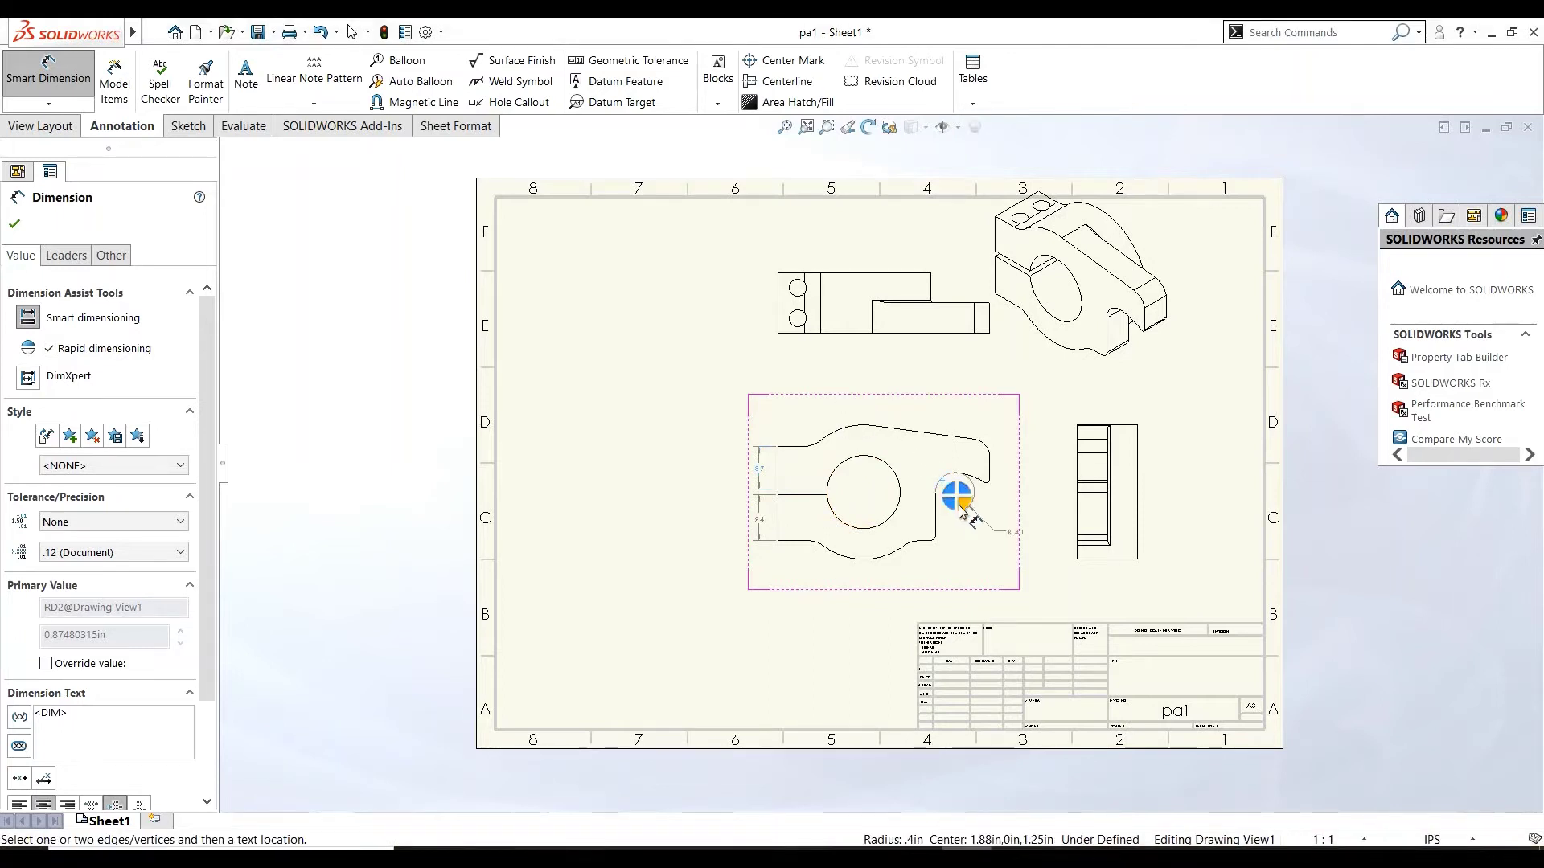
pyautogui.click(922, 413)
pyautogui.scroll(-4, 947, 429)
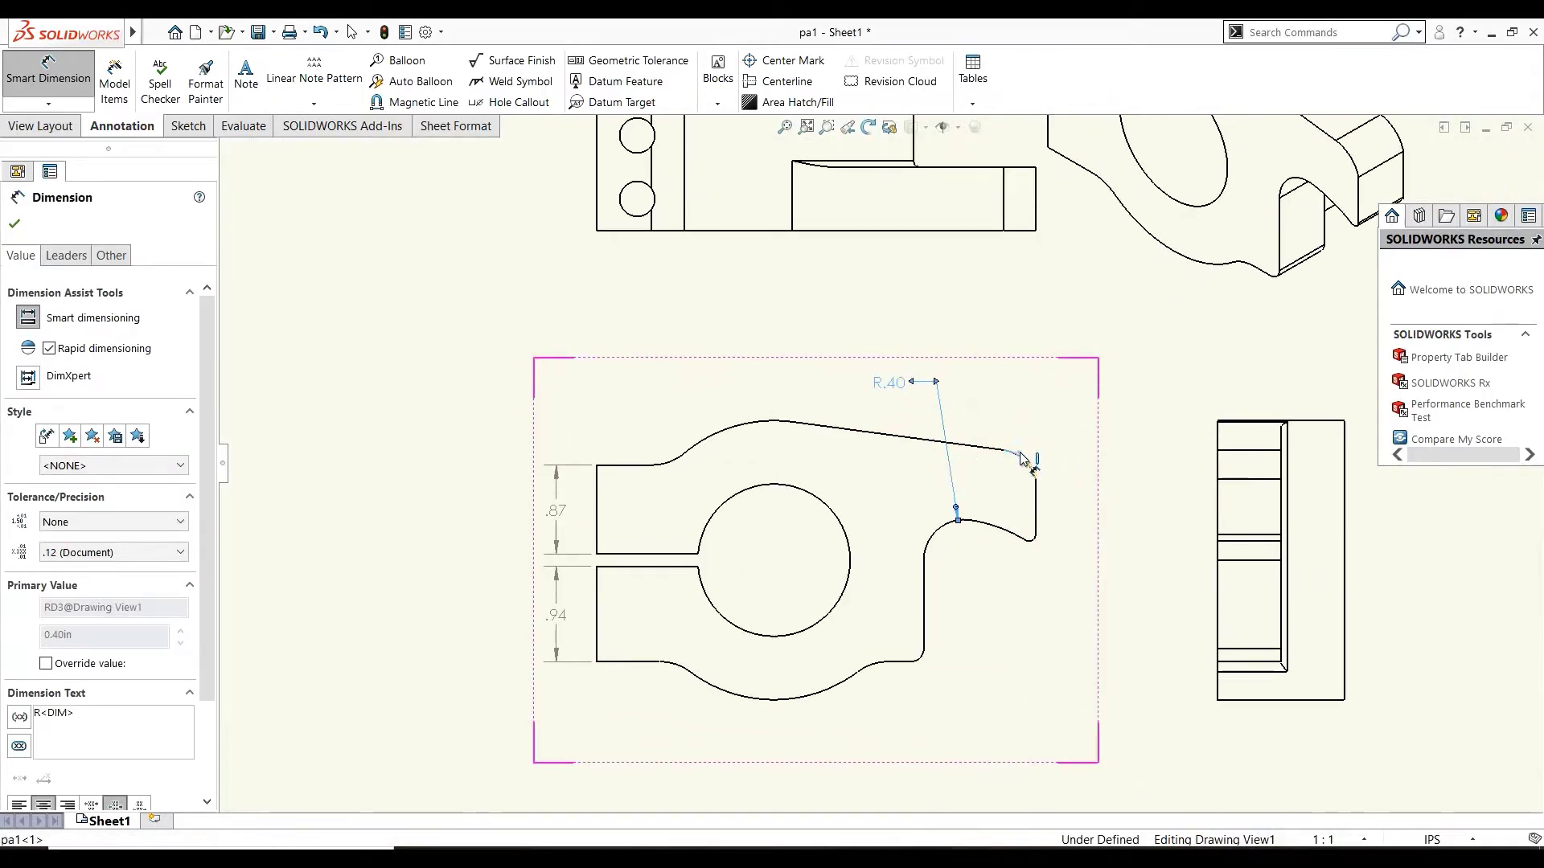
# - Add front-view dimensions R.38, R1.50, .55, R1.38 and R.75
pyautogui.click(1012, 452)
pyautogui.click(1078, 410)
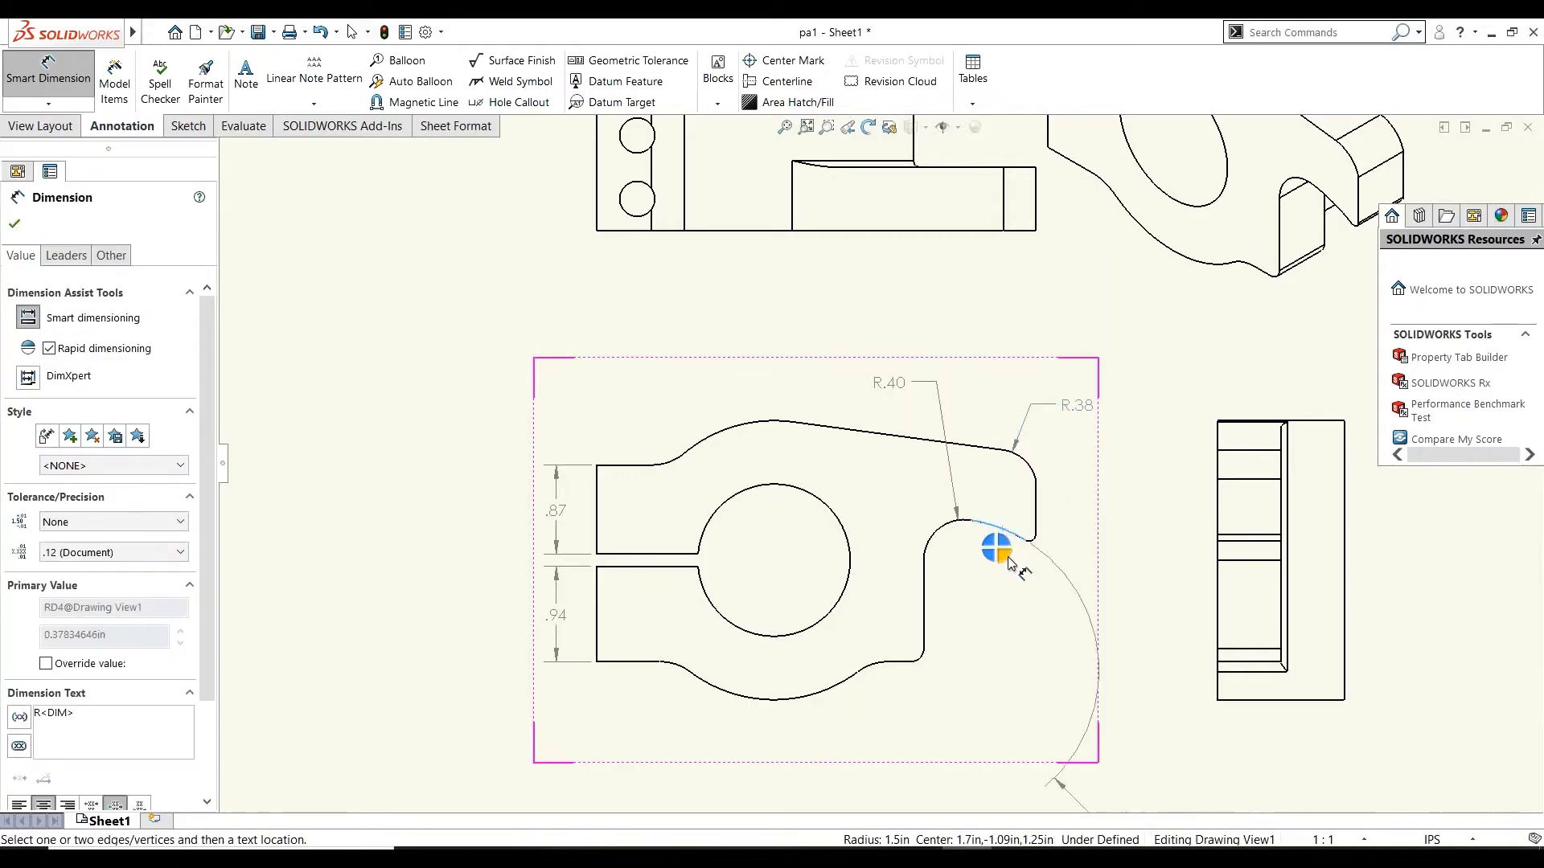
pyautogui.click(999, 540)
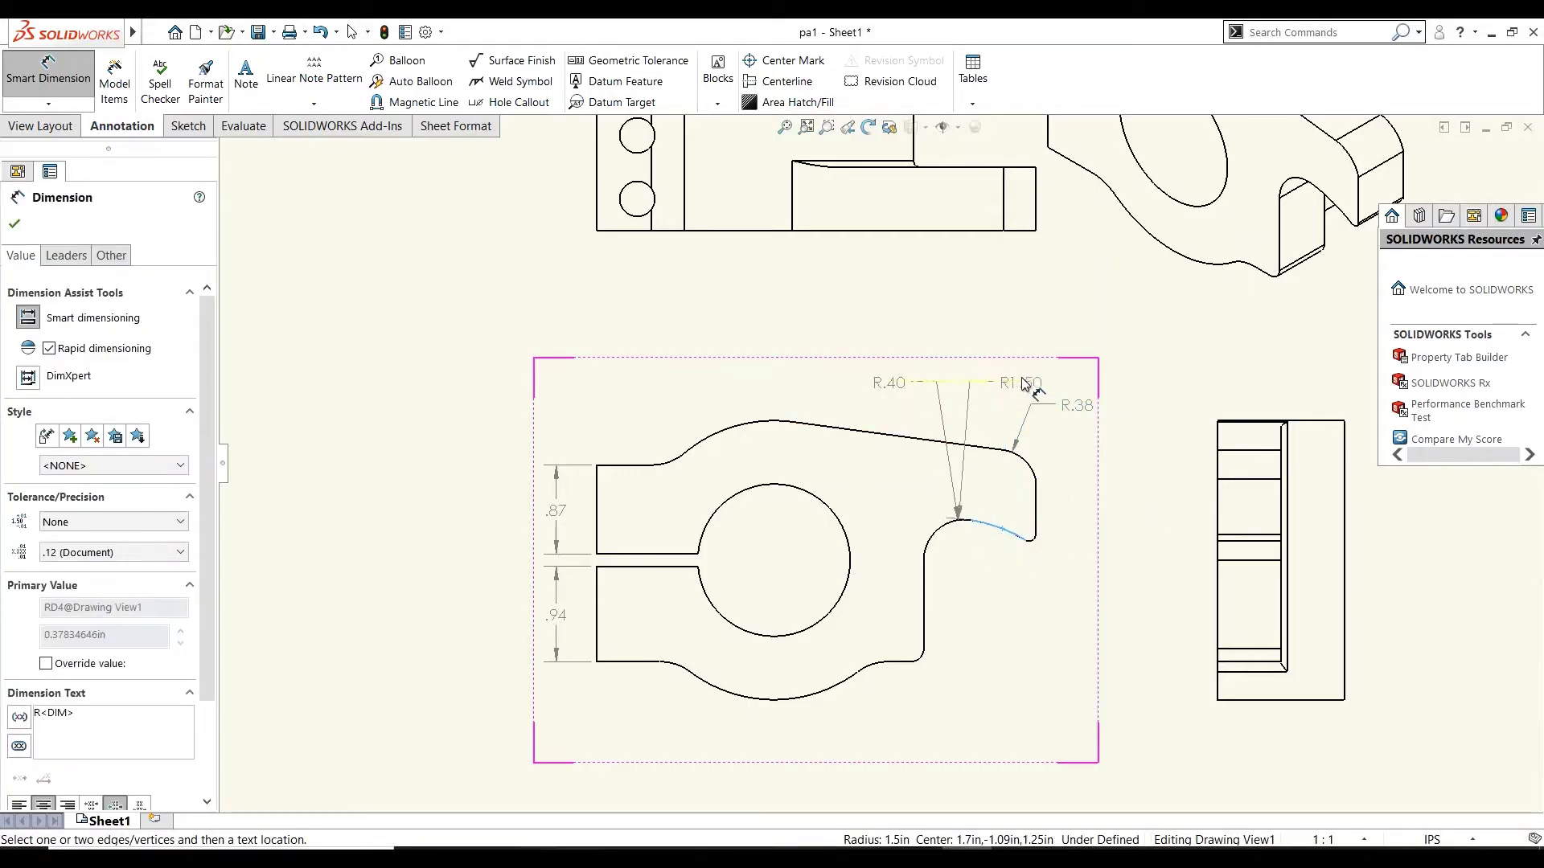
pyautogui.click(1051, 381)
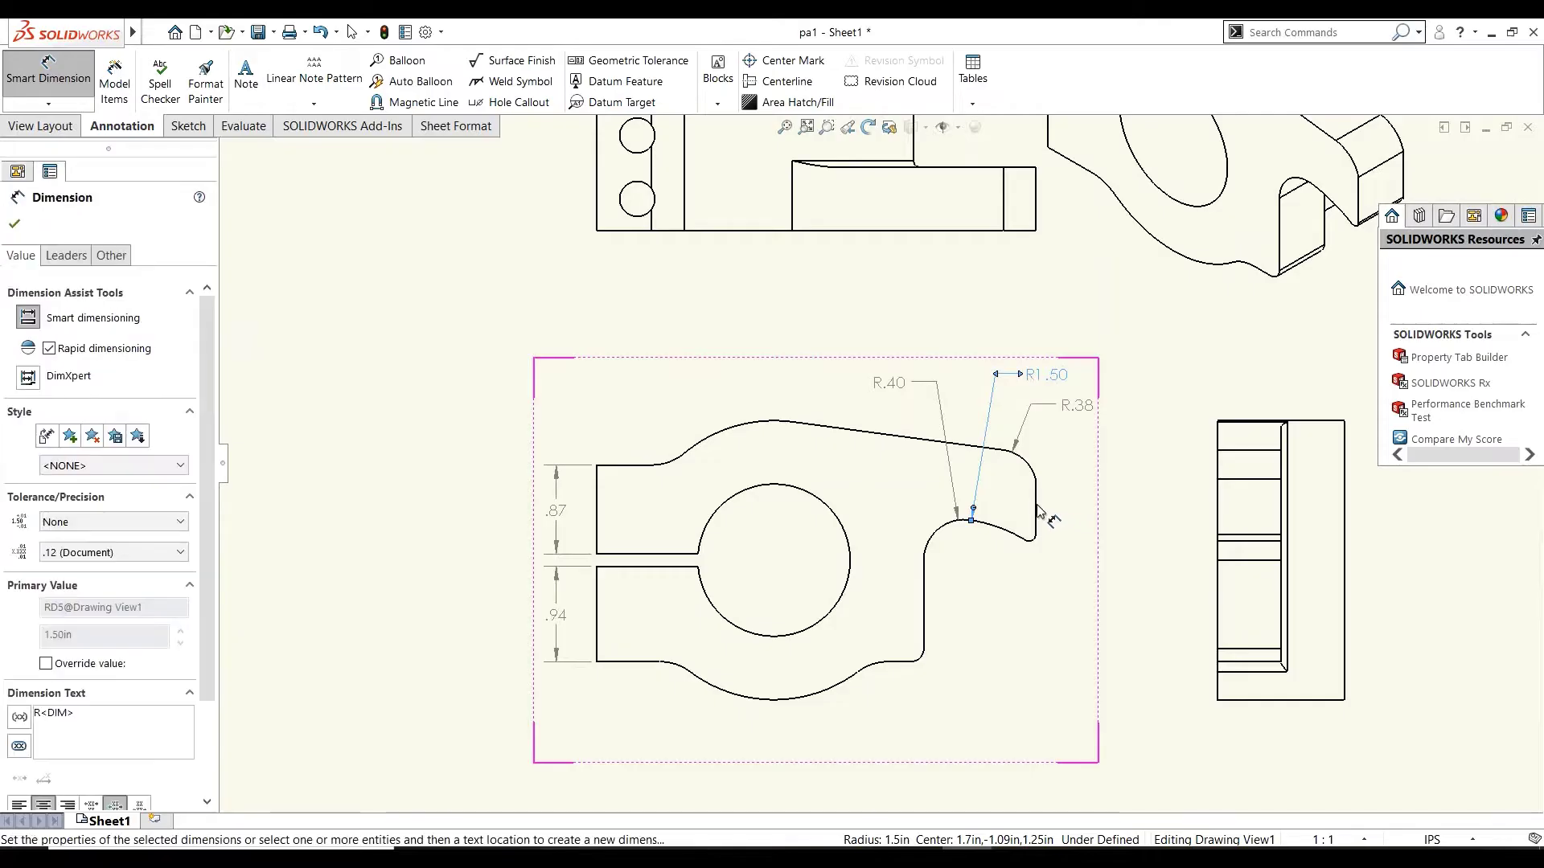
pyautogui.click(1038, 505)
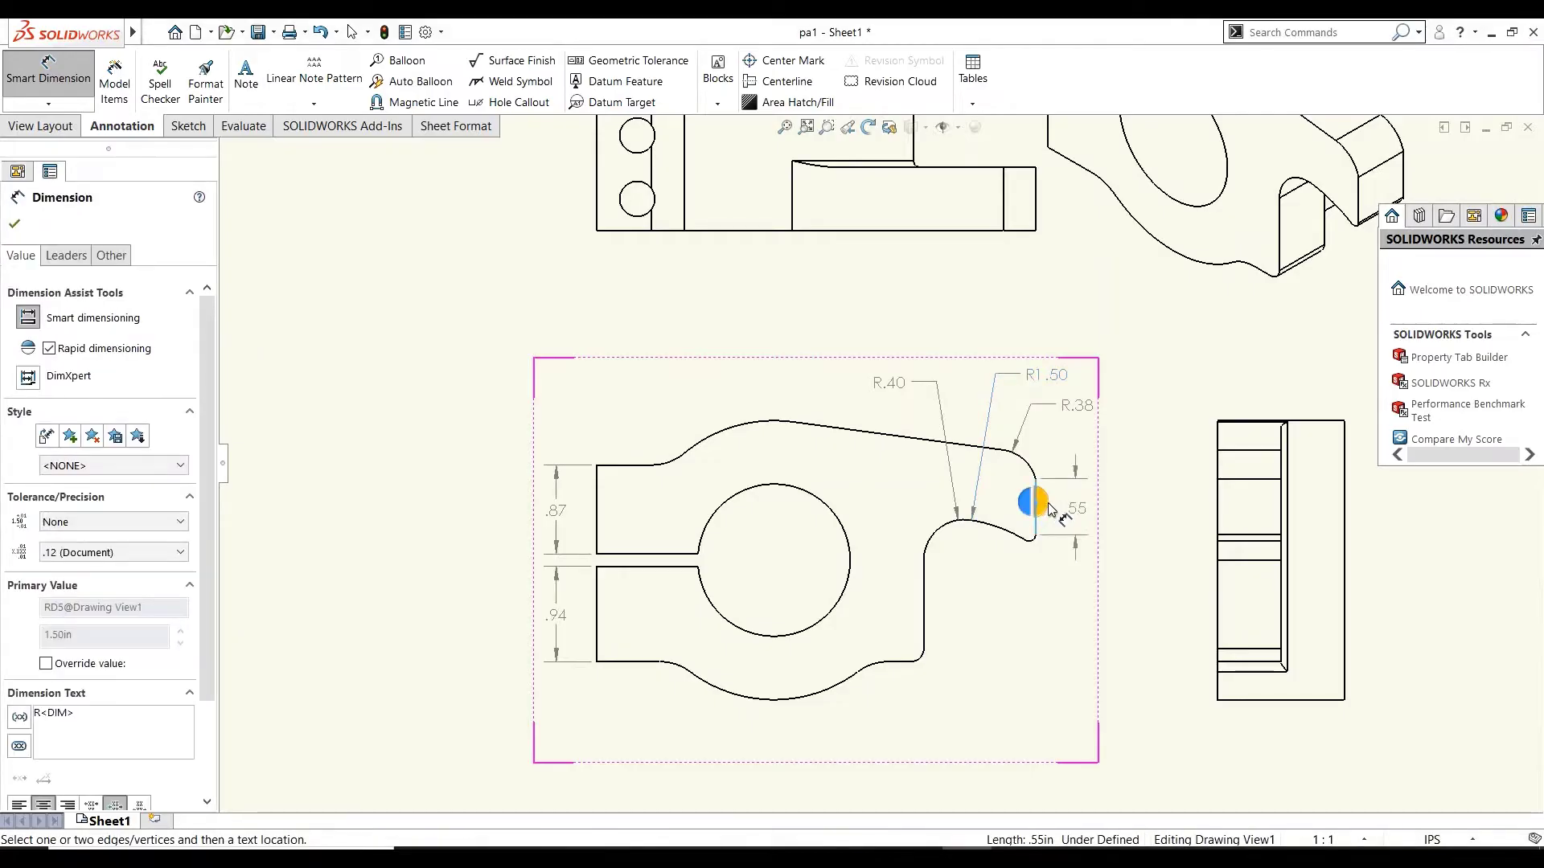
pyautogui.click(873, 671)
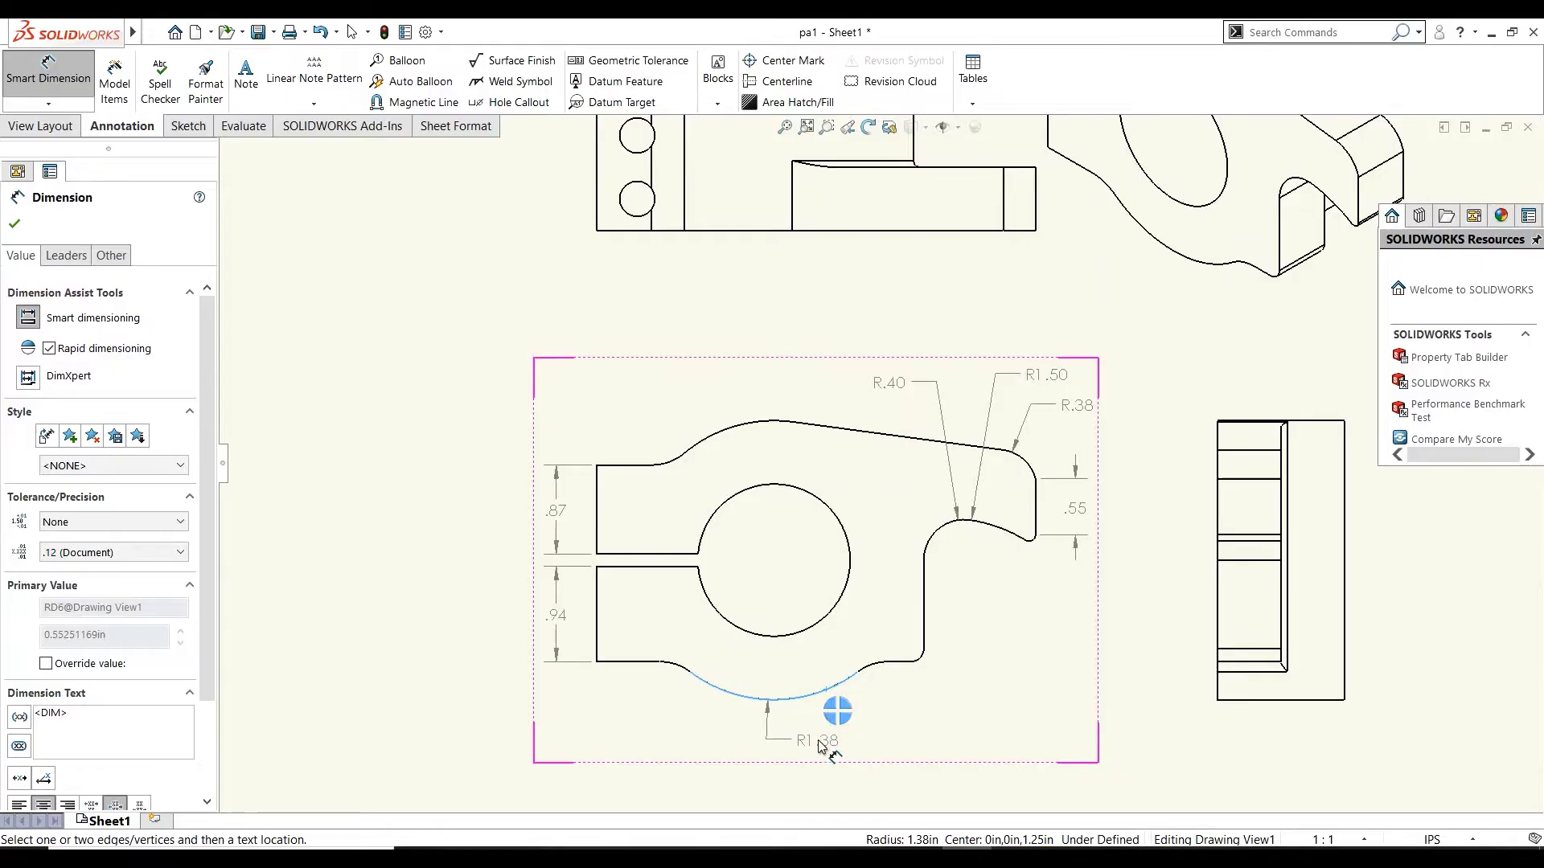
pyautogui.click(820, 746)
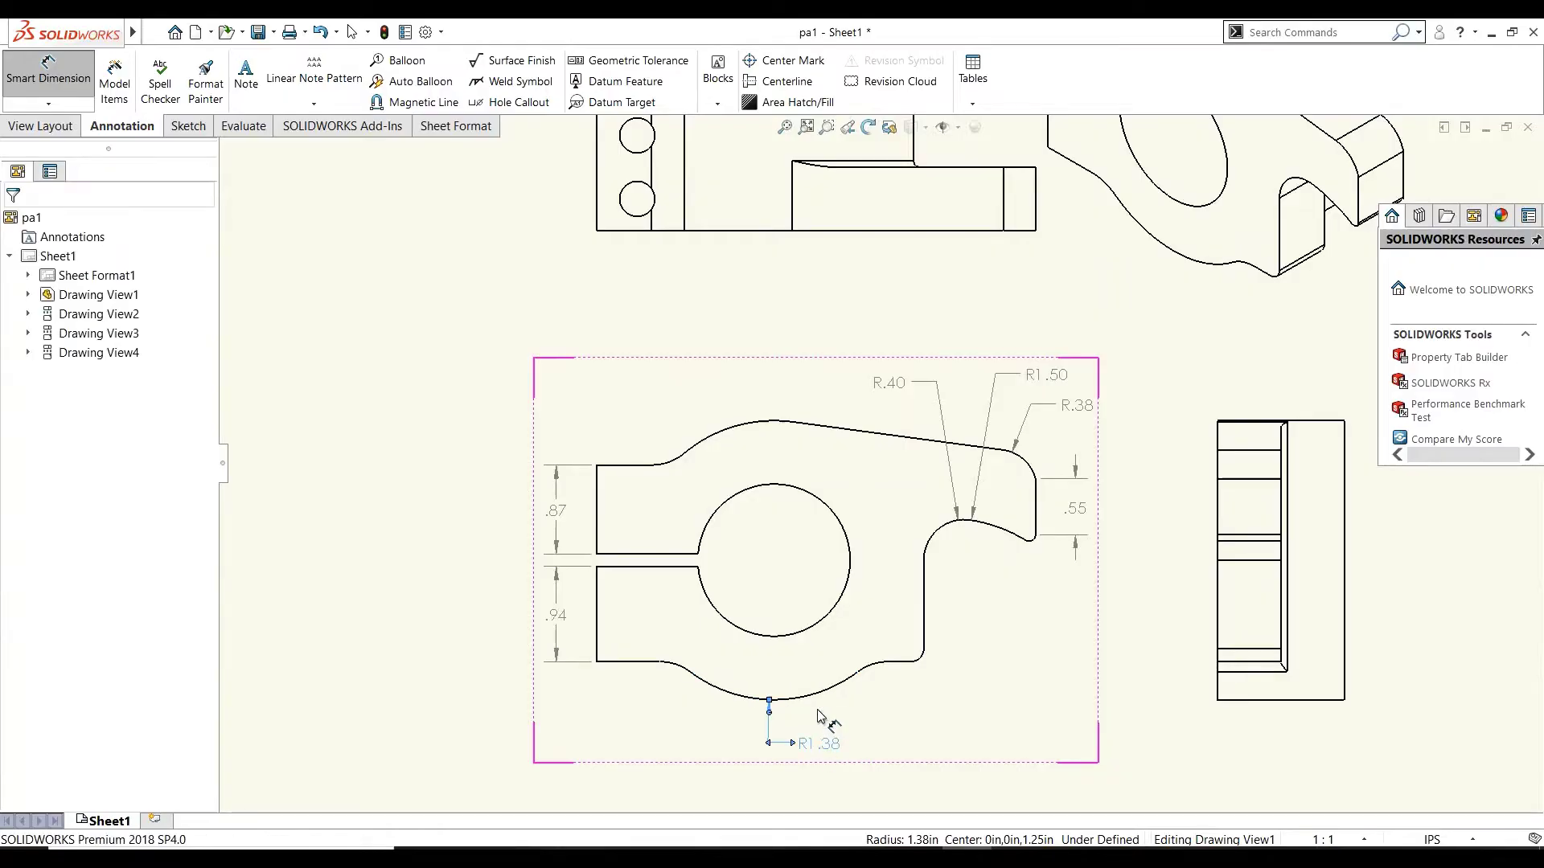
pyautogui.click(816, 625)
pyautogui.click(876, 728)
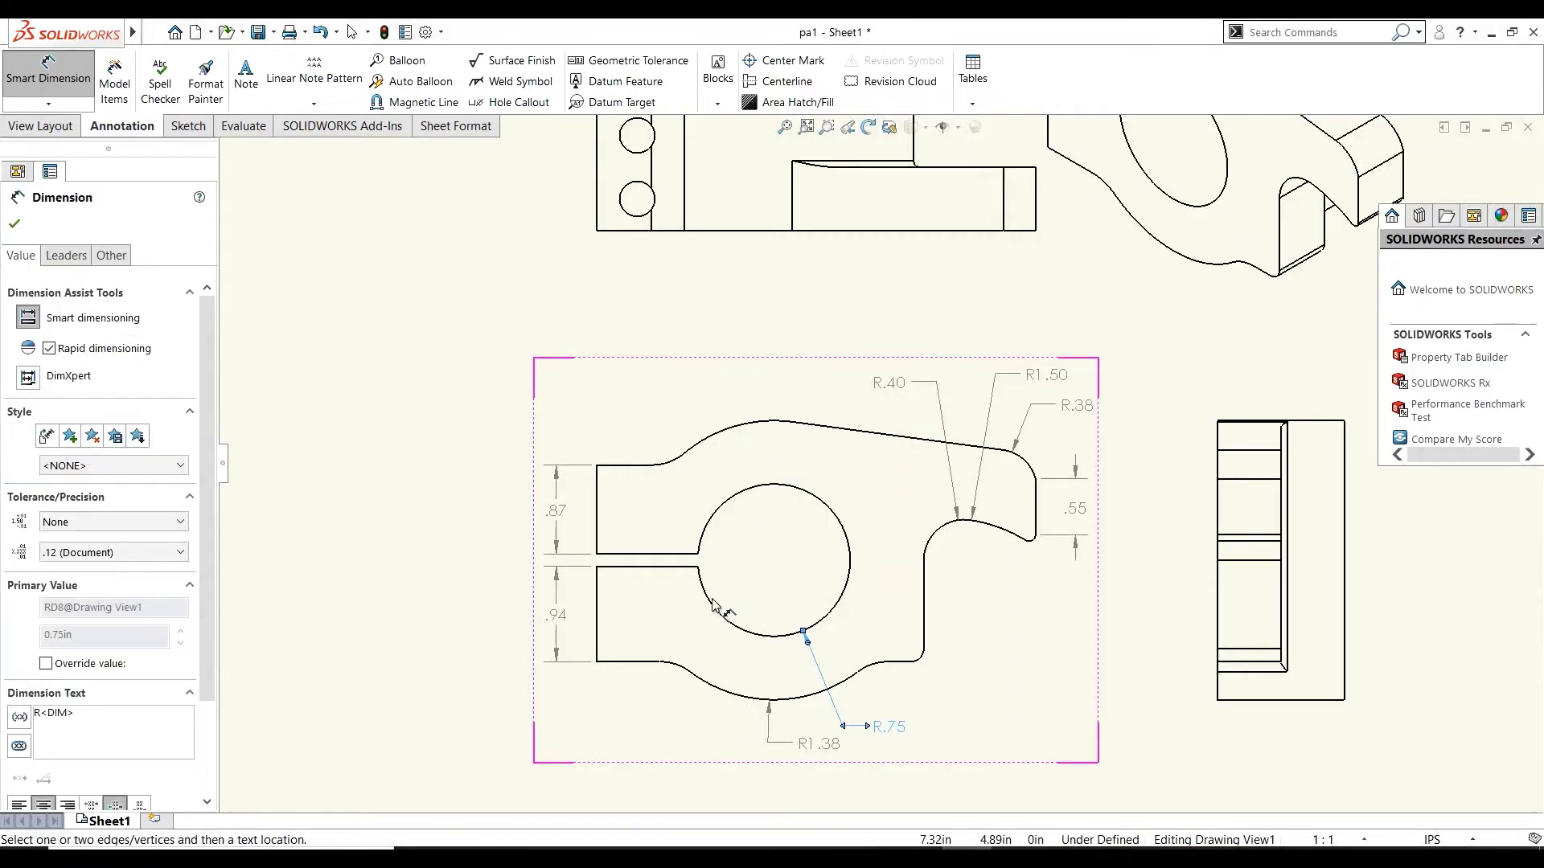
# - Add the .13 slot width and the R.13 small fillet radius
pyautogui.click(667, 555)
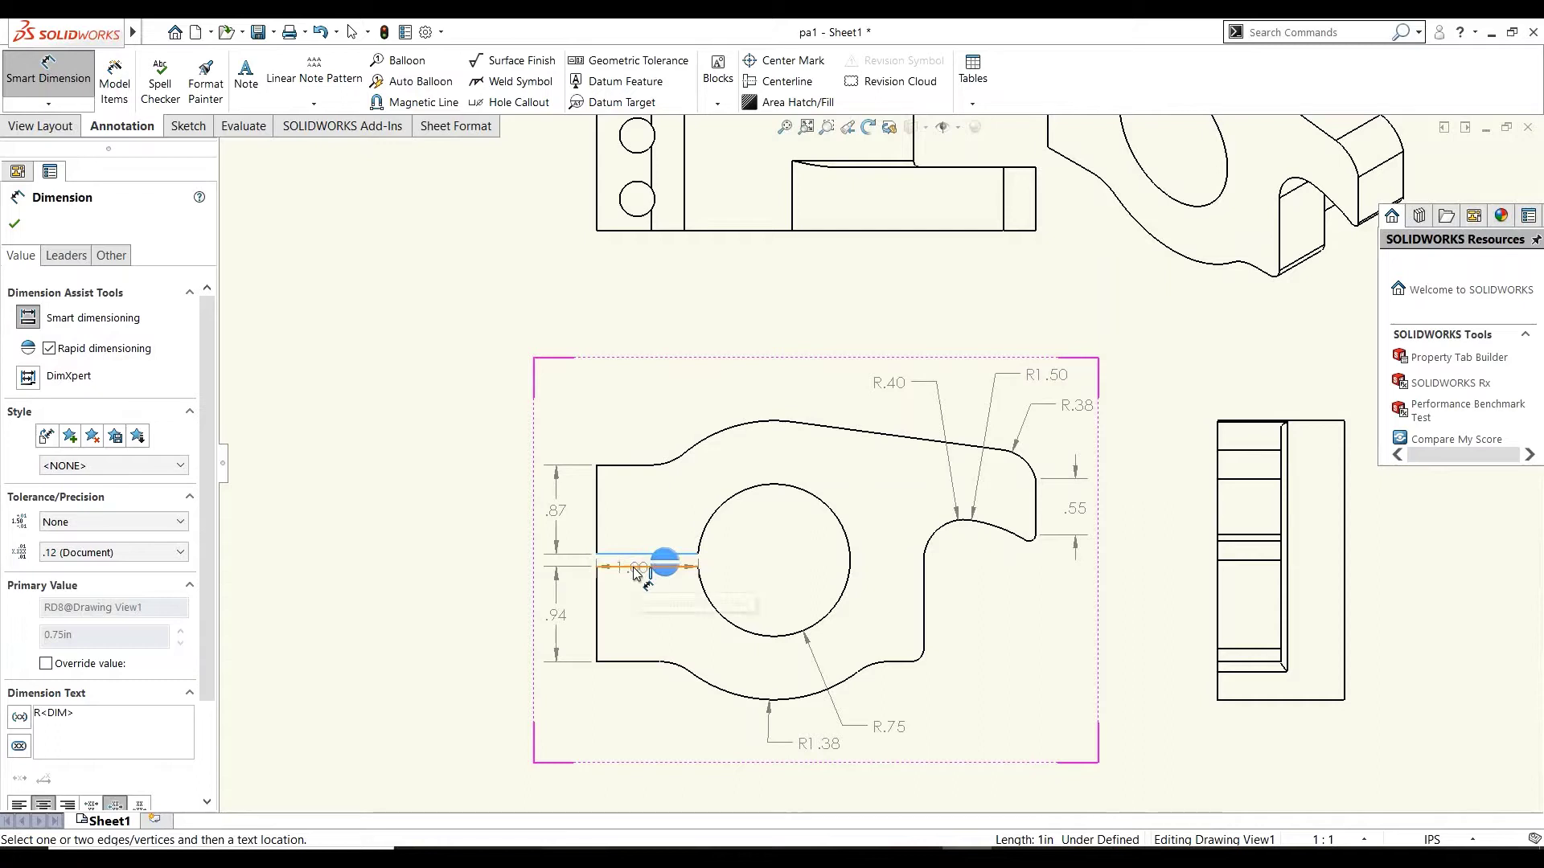
pyautogui.click(634, 568)
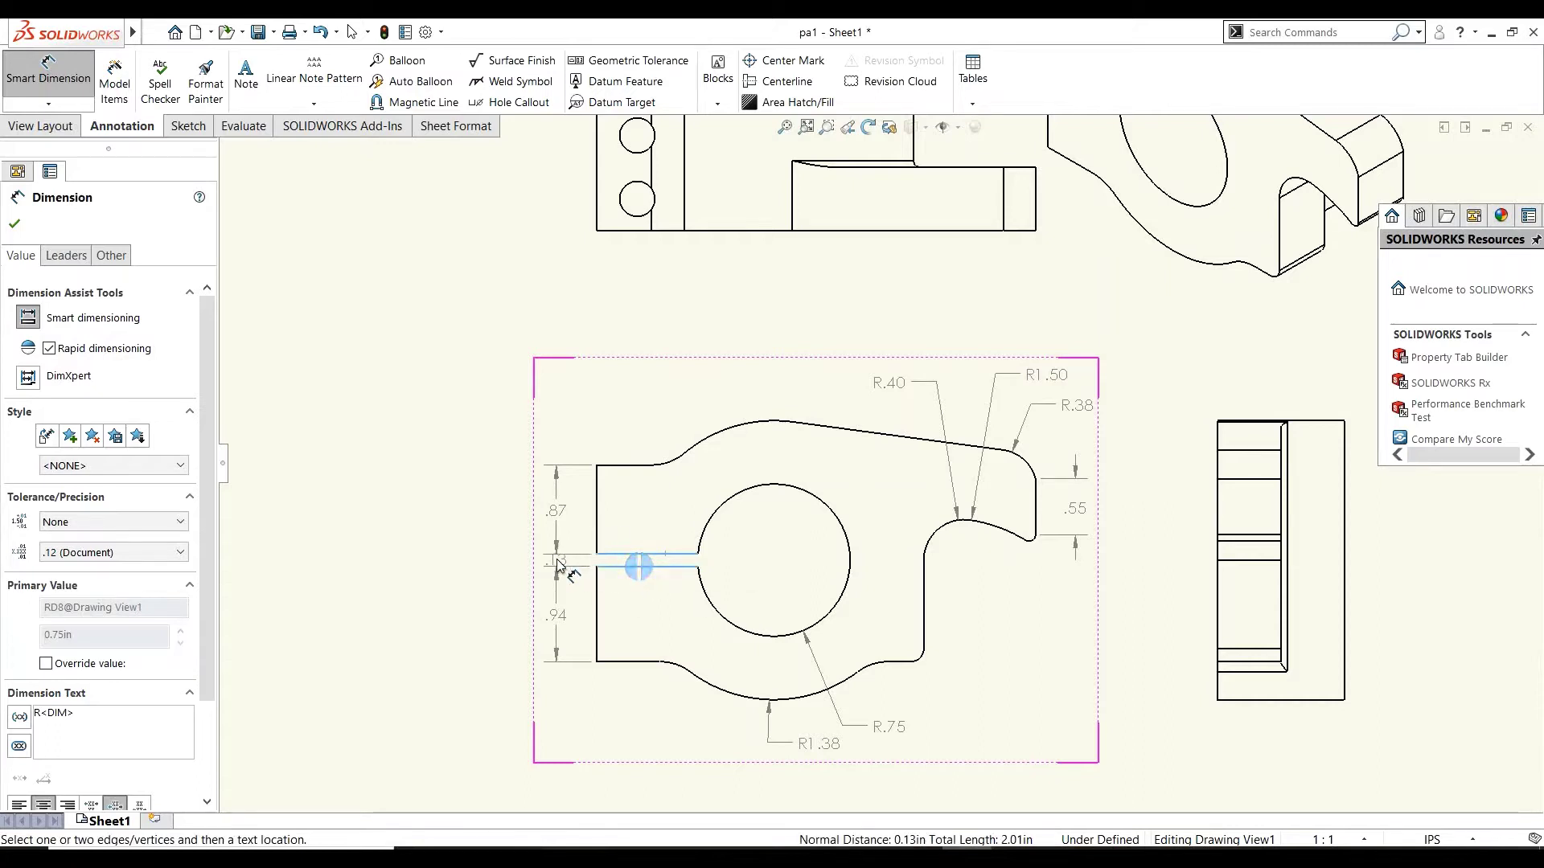
pyautogui.click(552, 563)
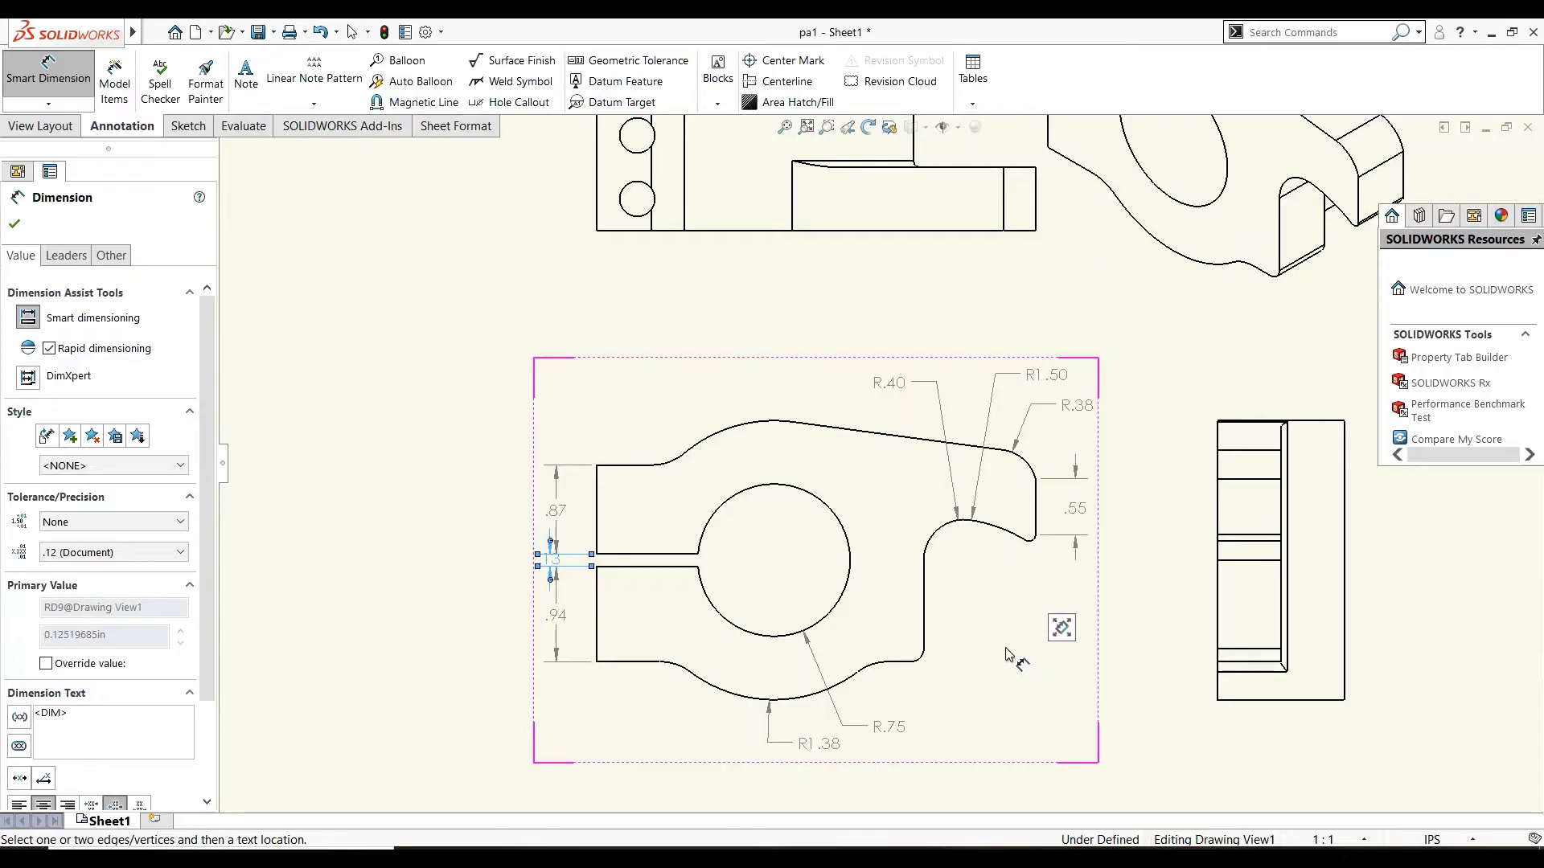
pyautogui.click(919, 658)
pyautogui.click(994, 690)
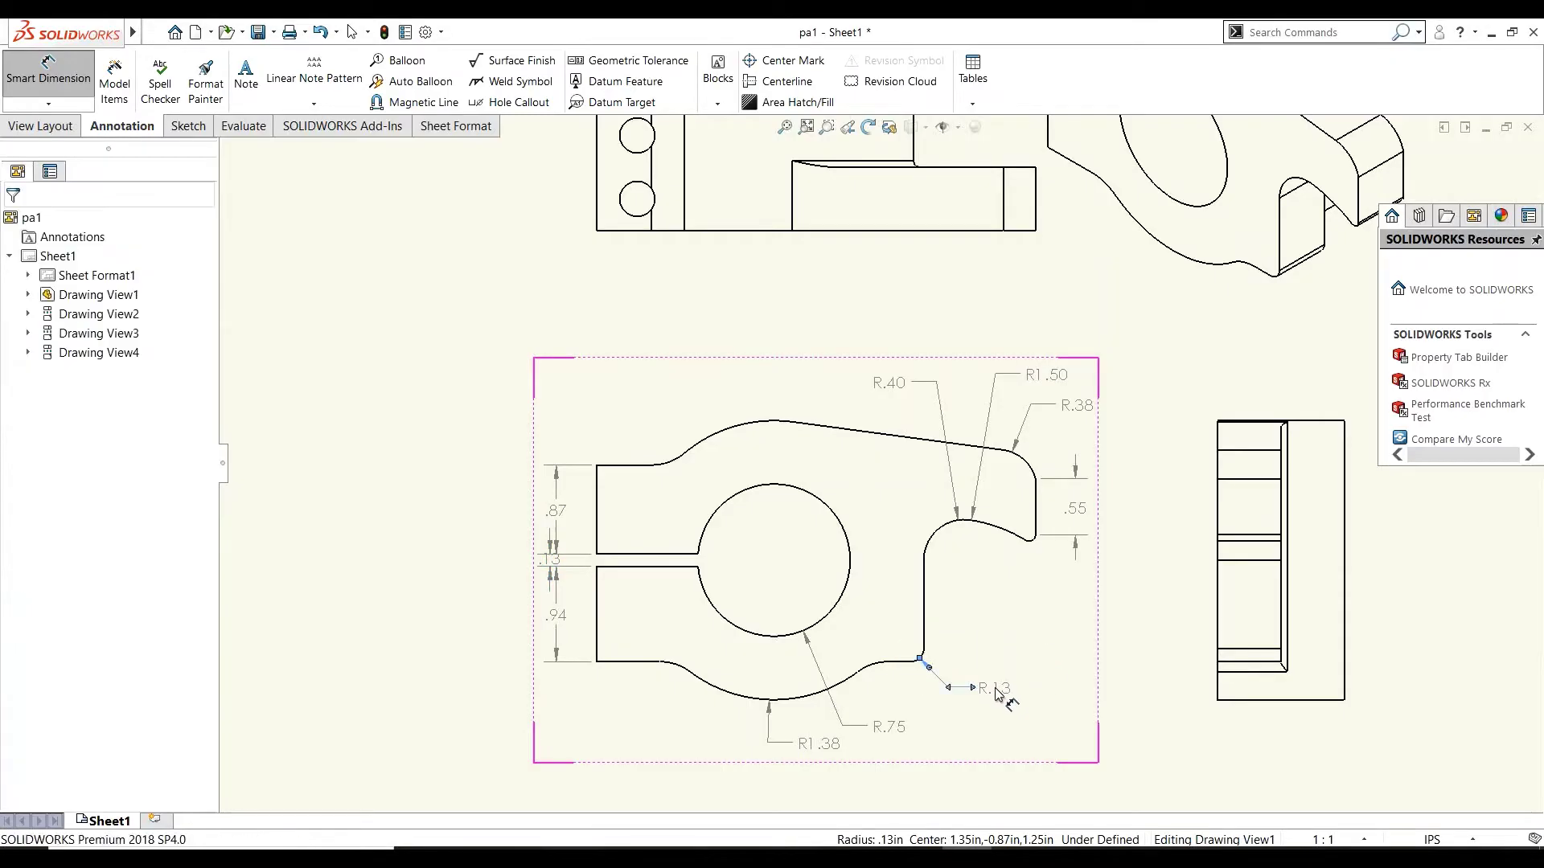
# - Dimension the top view's two holes as R.17 and its height as 1.25
pyautogui.scroll(2, 1017, 623)
pyautogui.scroll(2, 1011, 579)
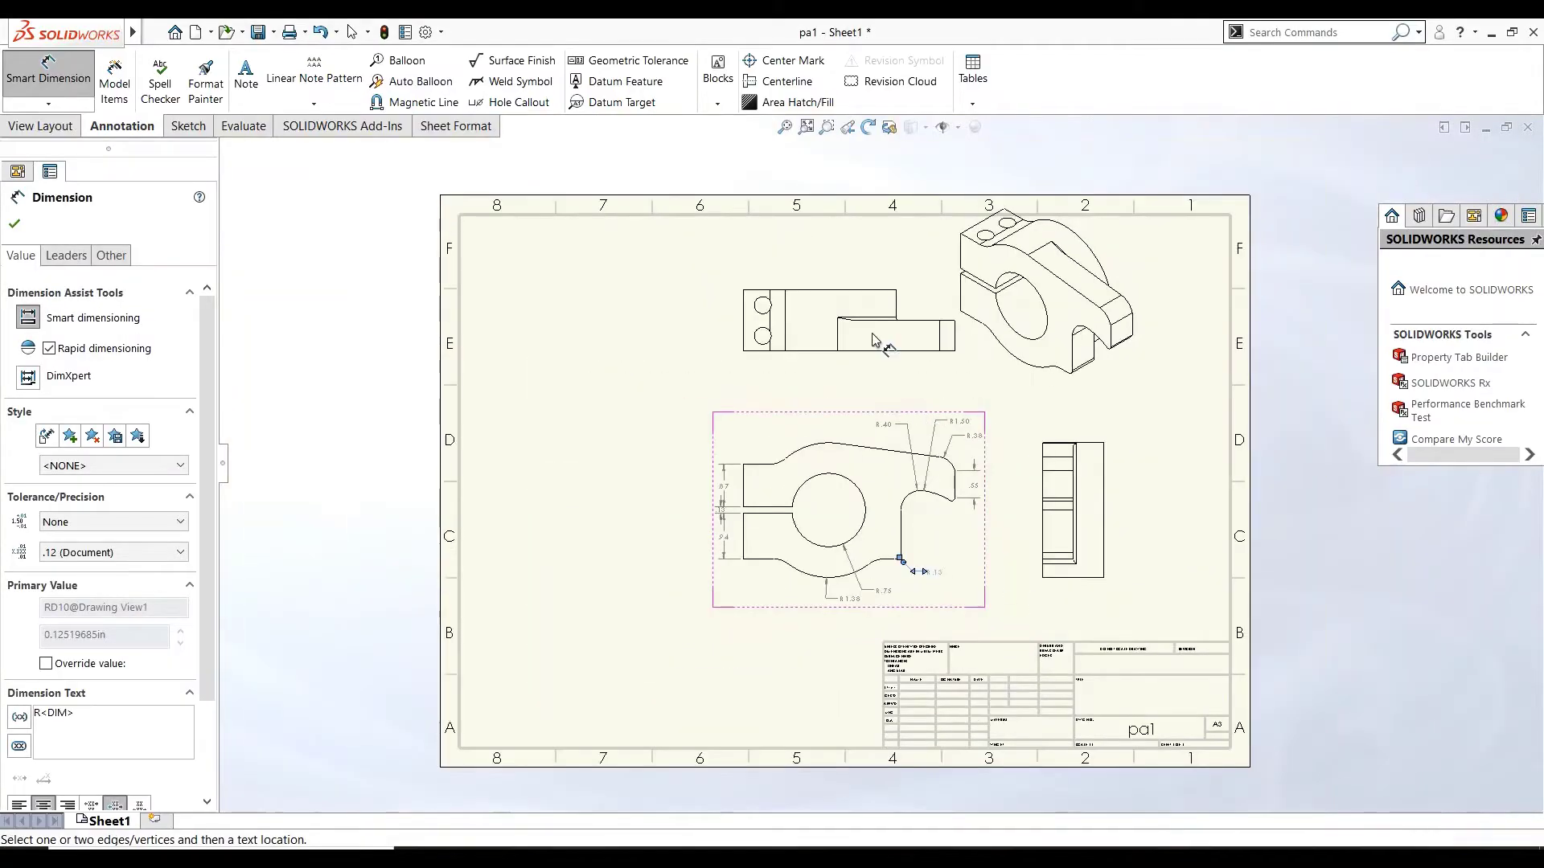
pyautogui.scroll(-1, 859, 305)
pyautogui.scroll(-1, 859, 305)
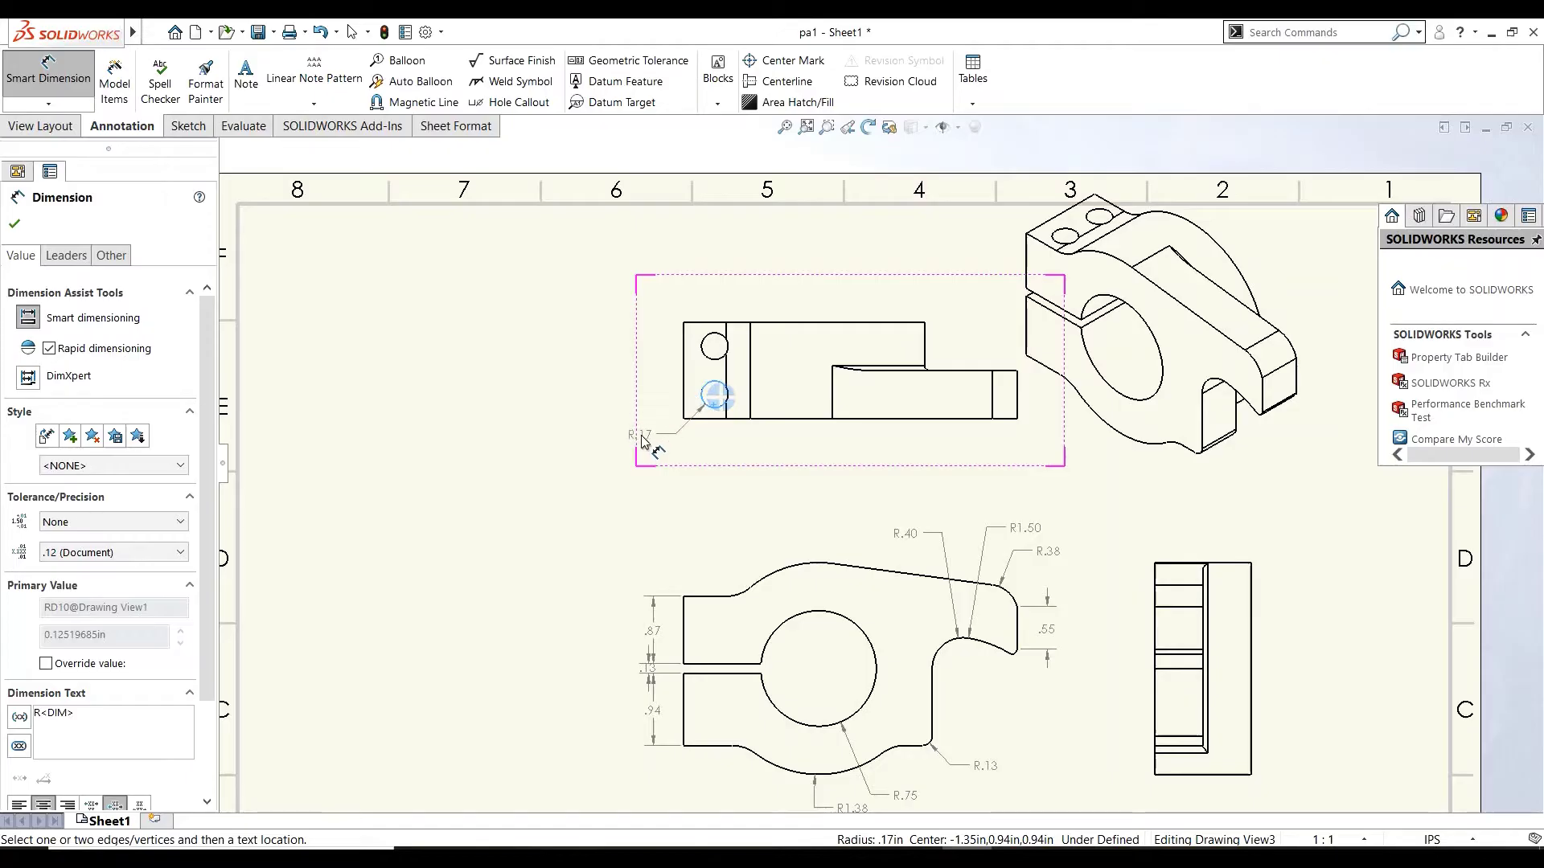
pyautogui.click(679, 456)
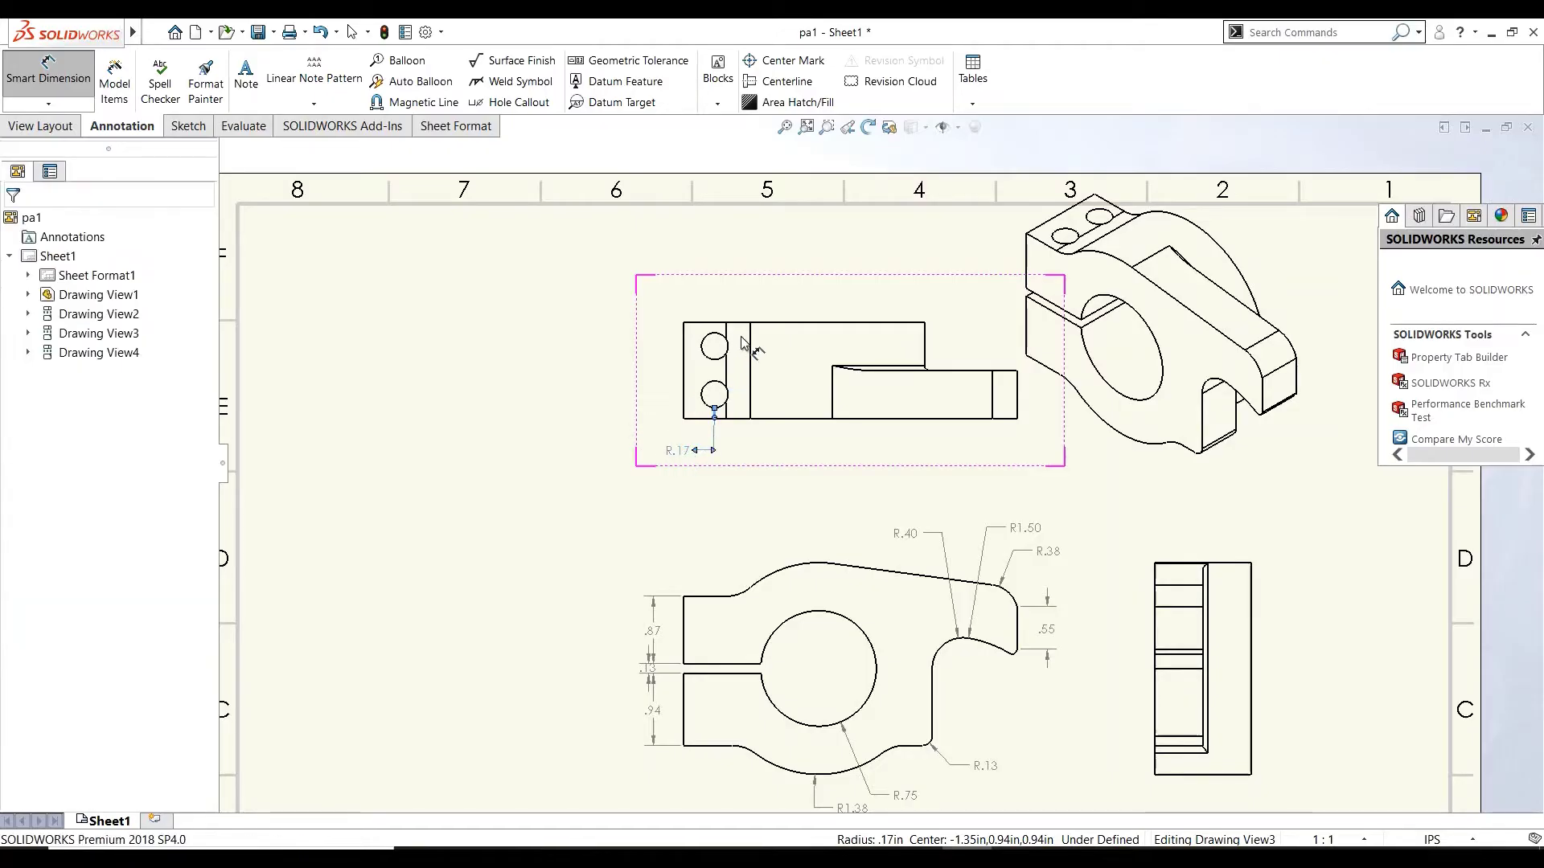
pyautogui.click(727, 347)
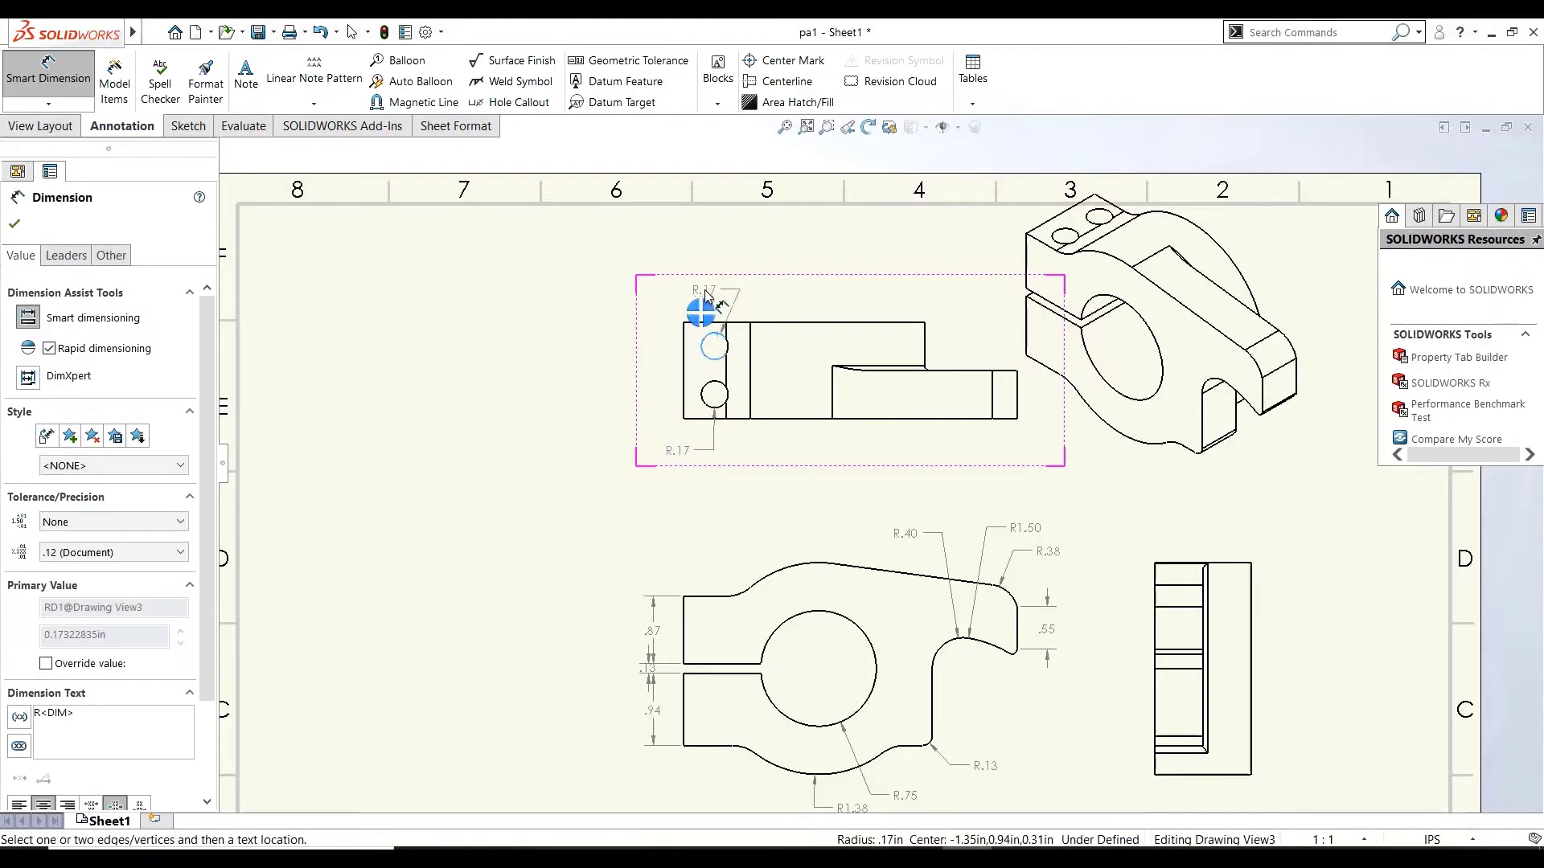
pyautogui.click(694, 281)
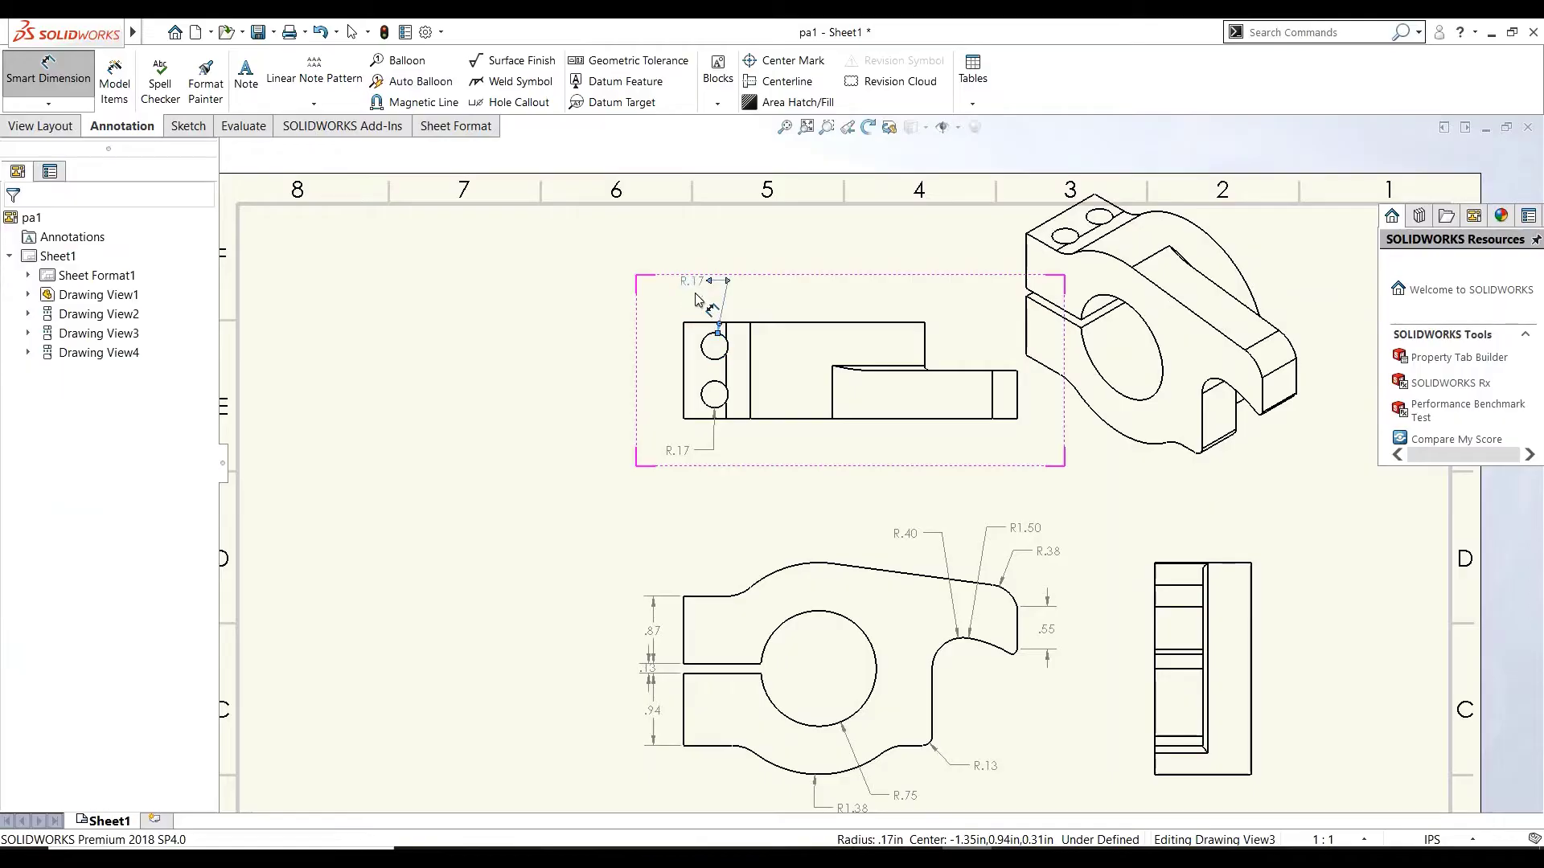
pyautogui.click(684, 360)
pyautogui.click(679, 366)
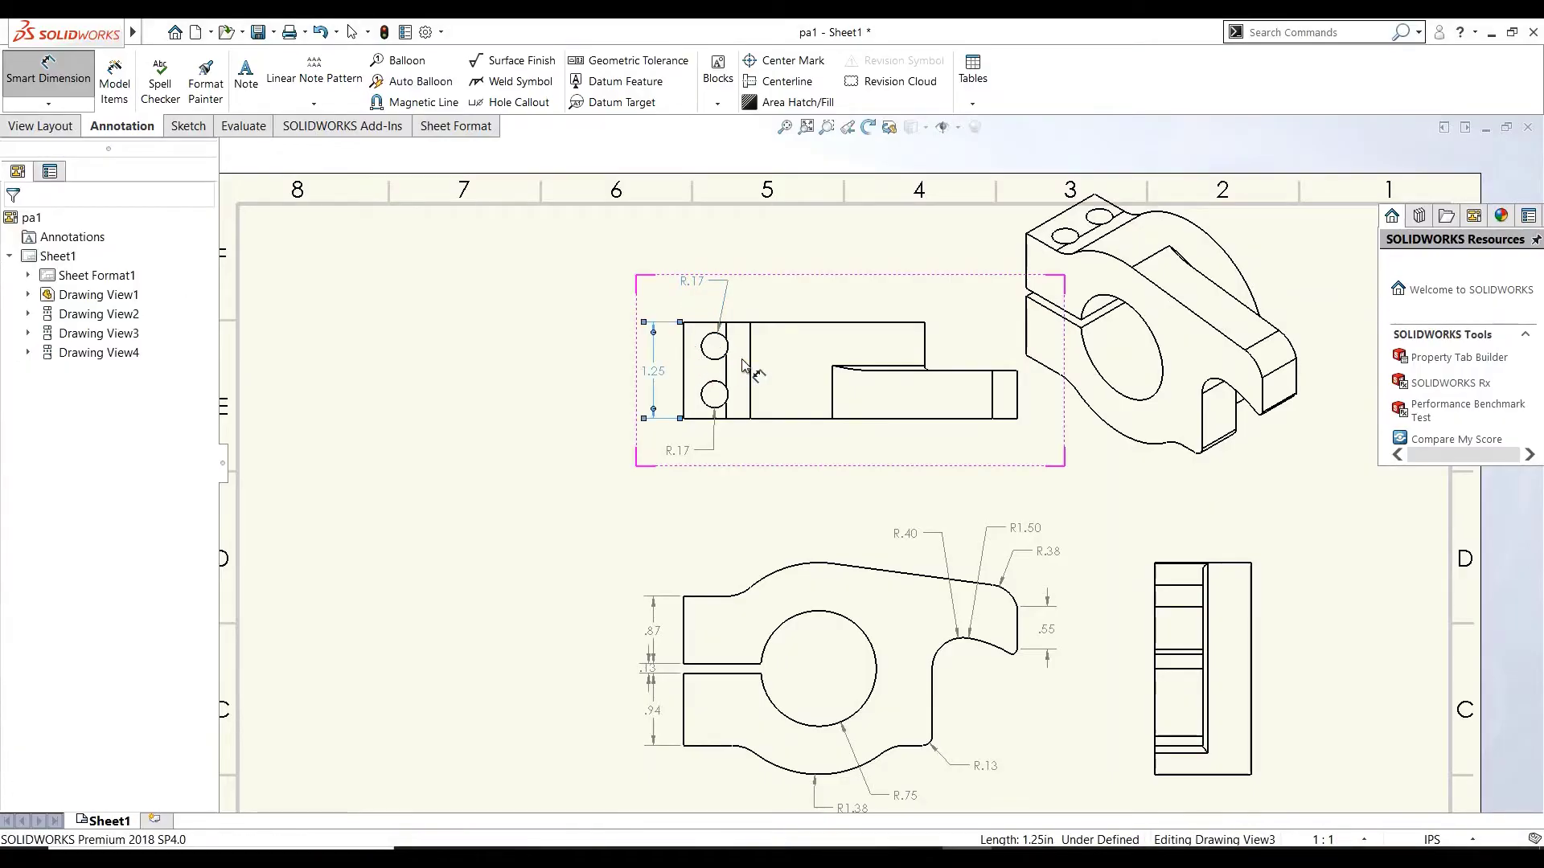
# - Add the top view's 3.13 and 1.93 lengths and .63 end height
pyautogui.click(787, 322)
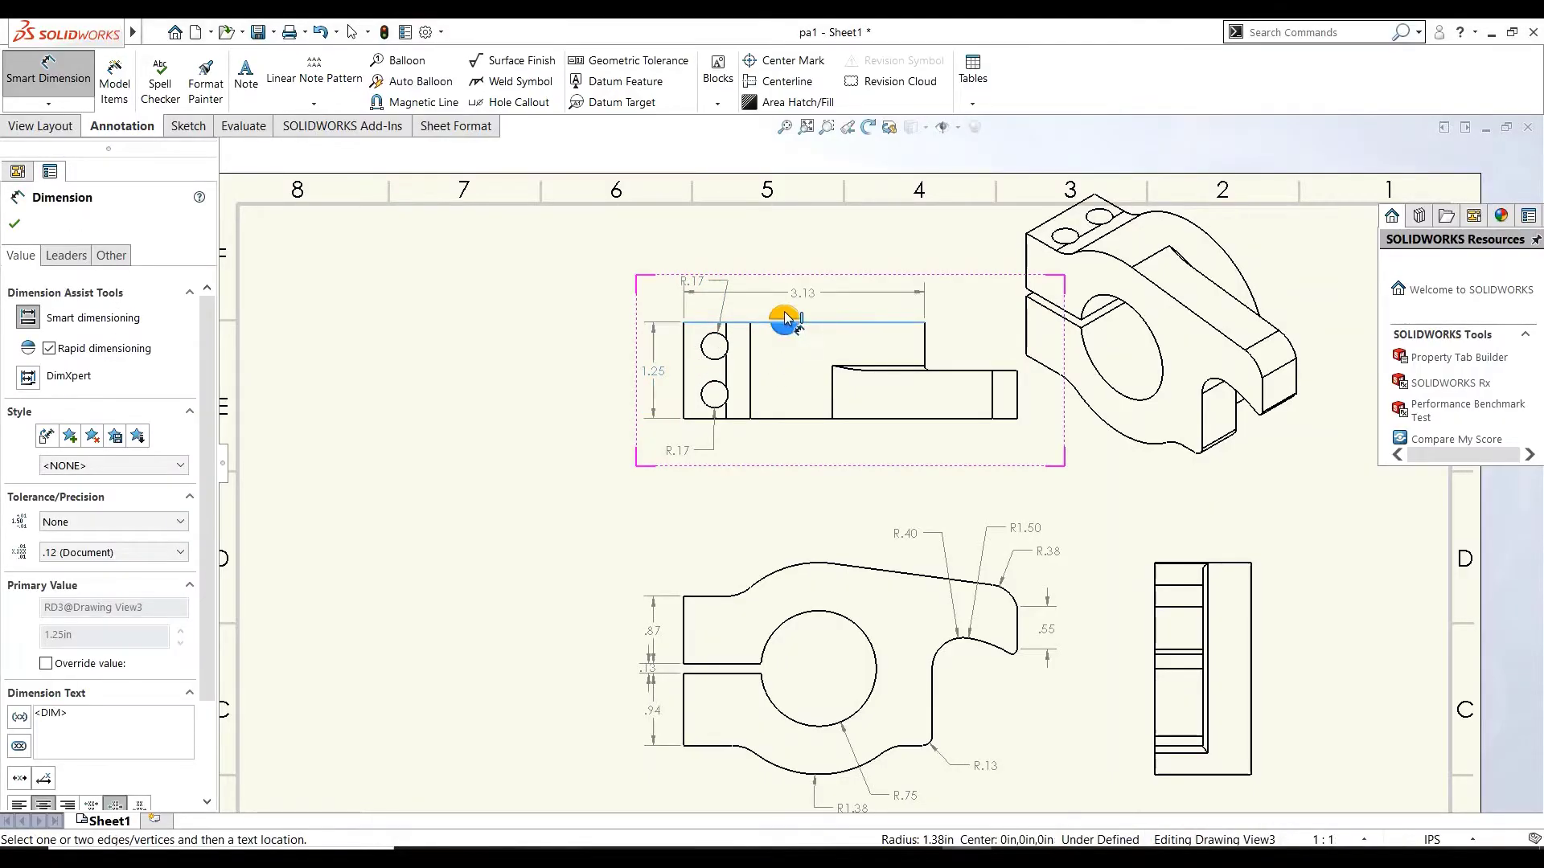
pyautogui.click(786, 322)
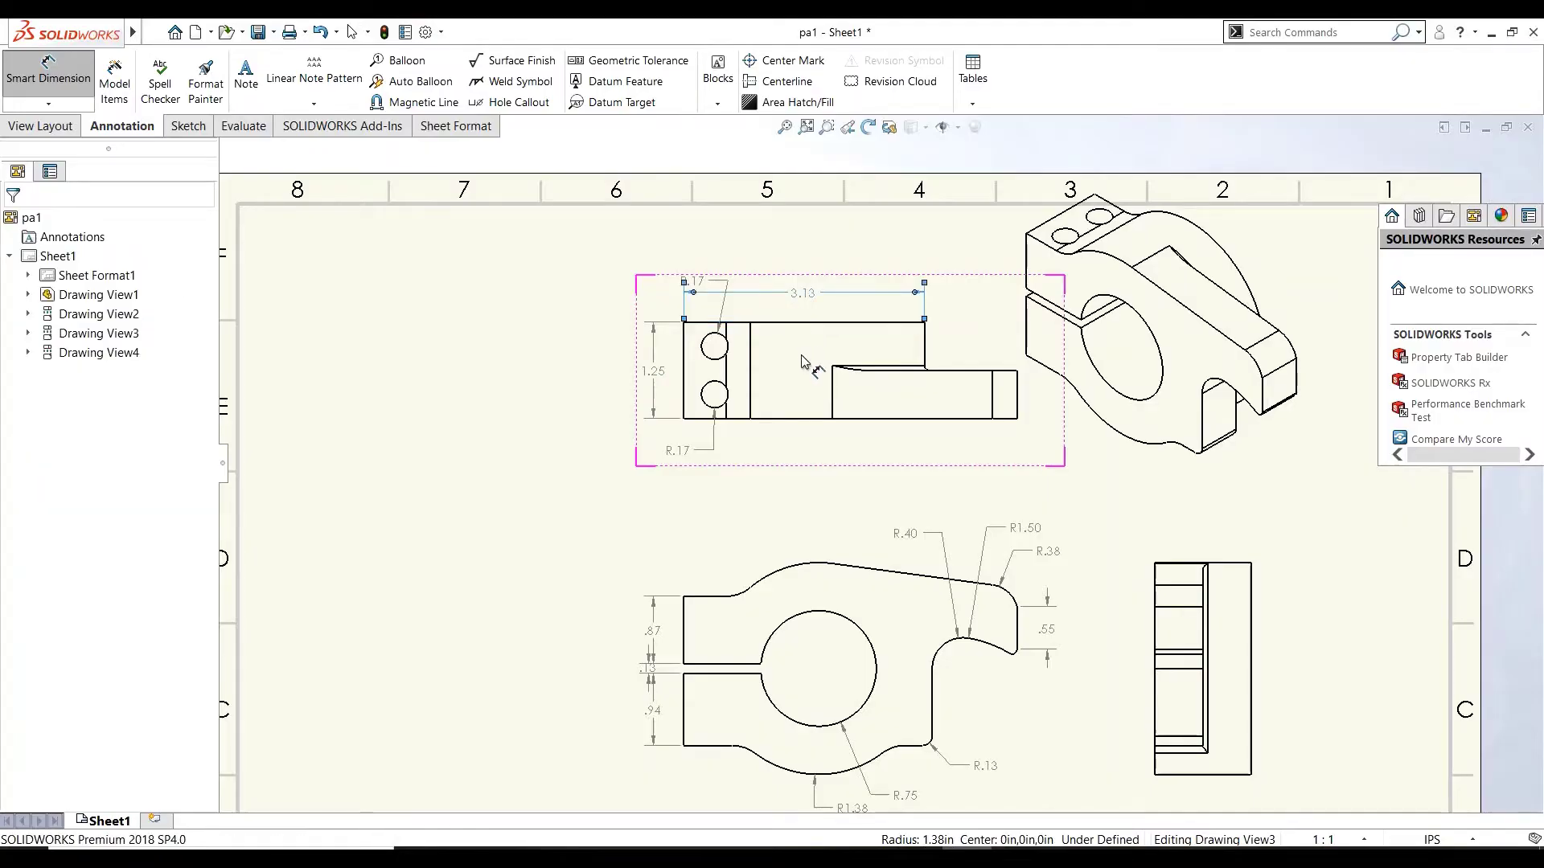
pyautogui.click(796, 419)
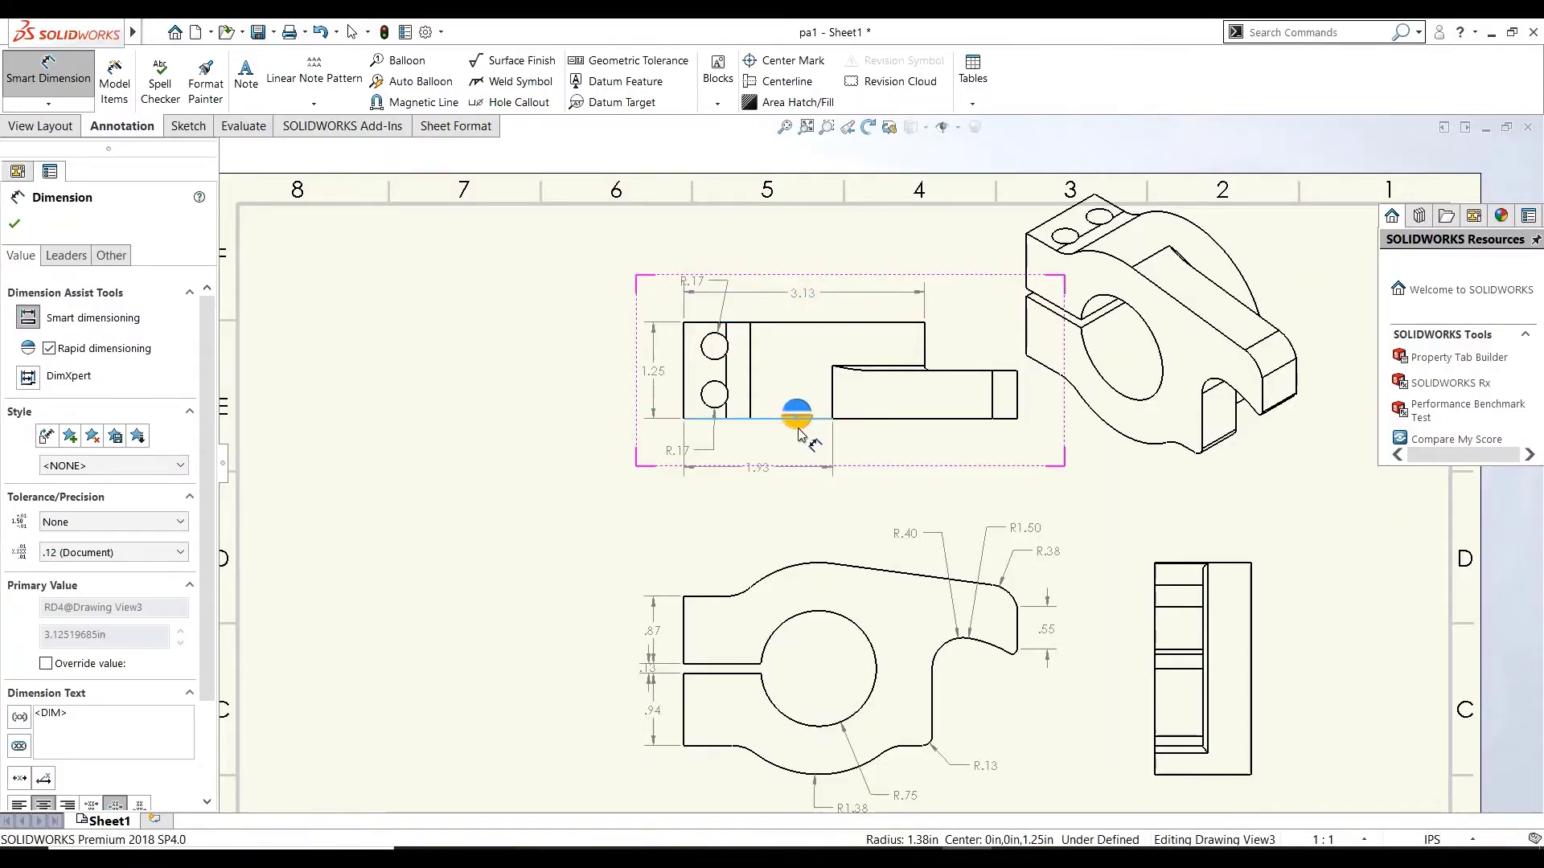
pyautogui.click(811, 438)
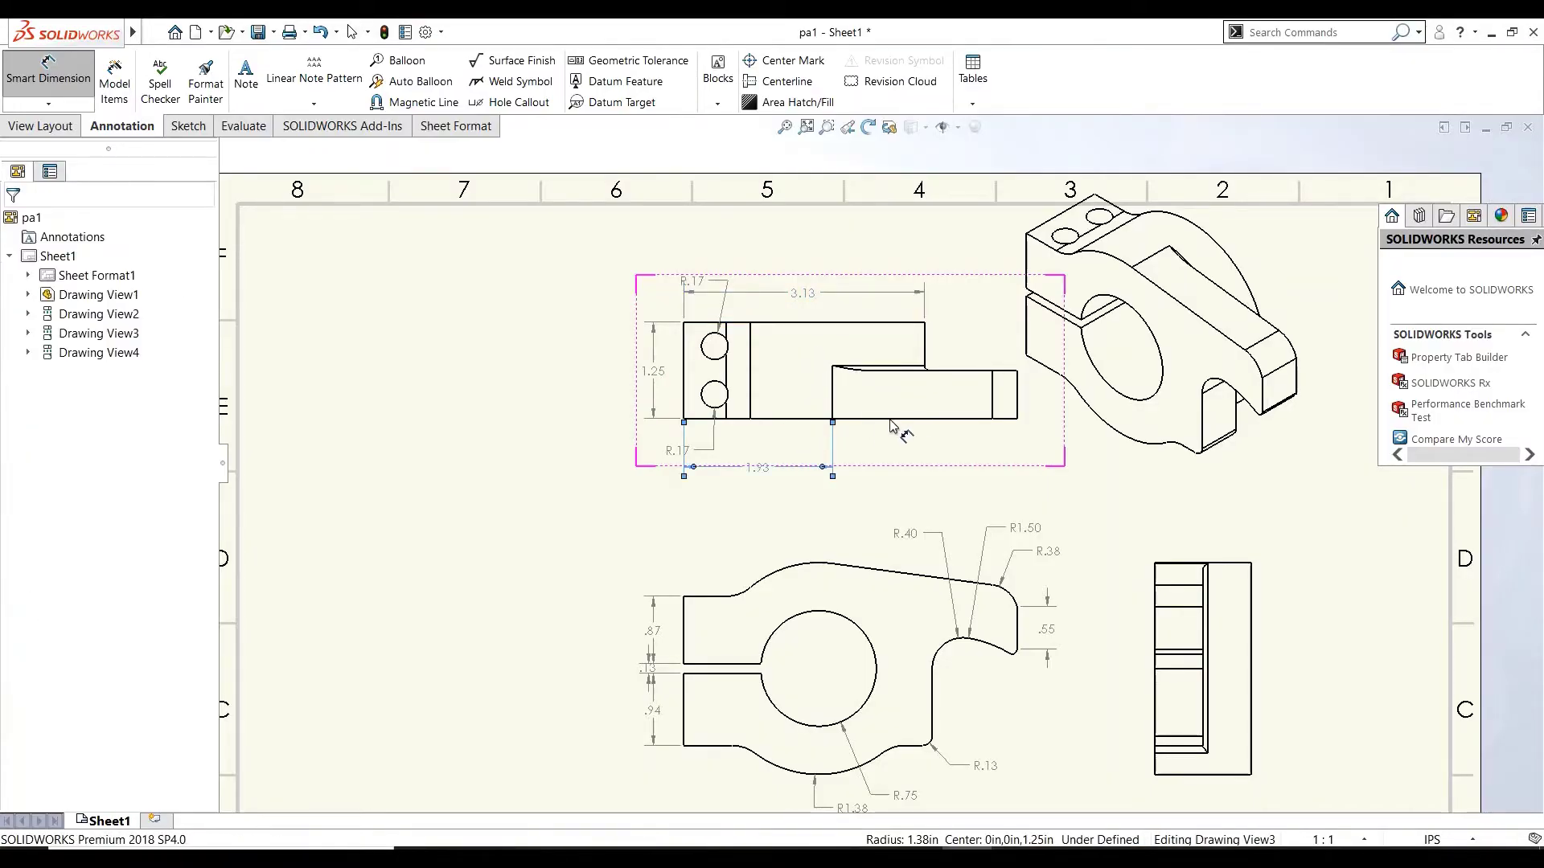
pyautogui.click(1018, 406)
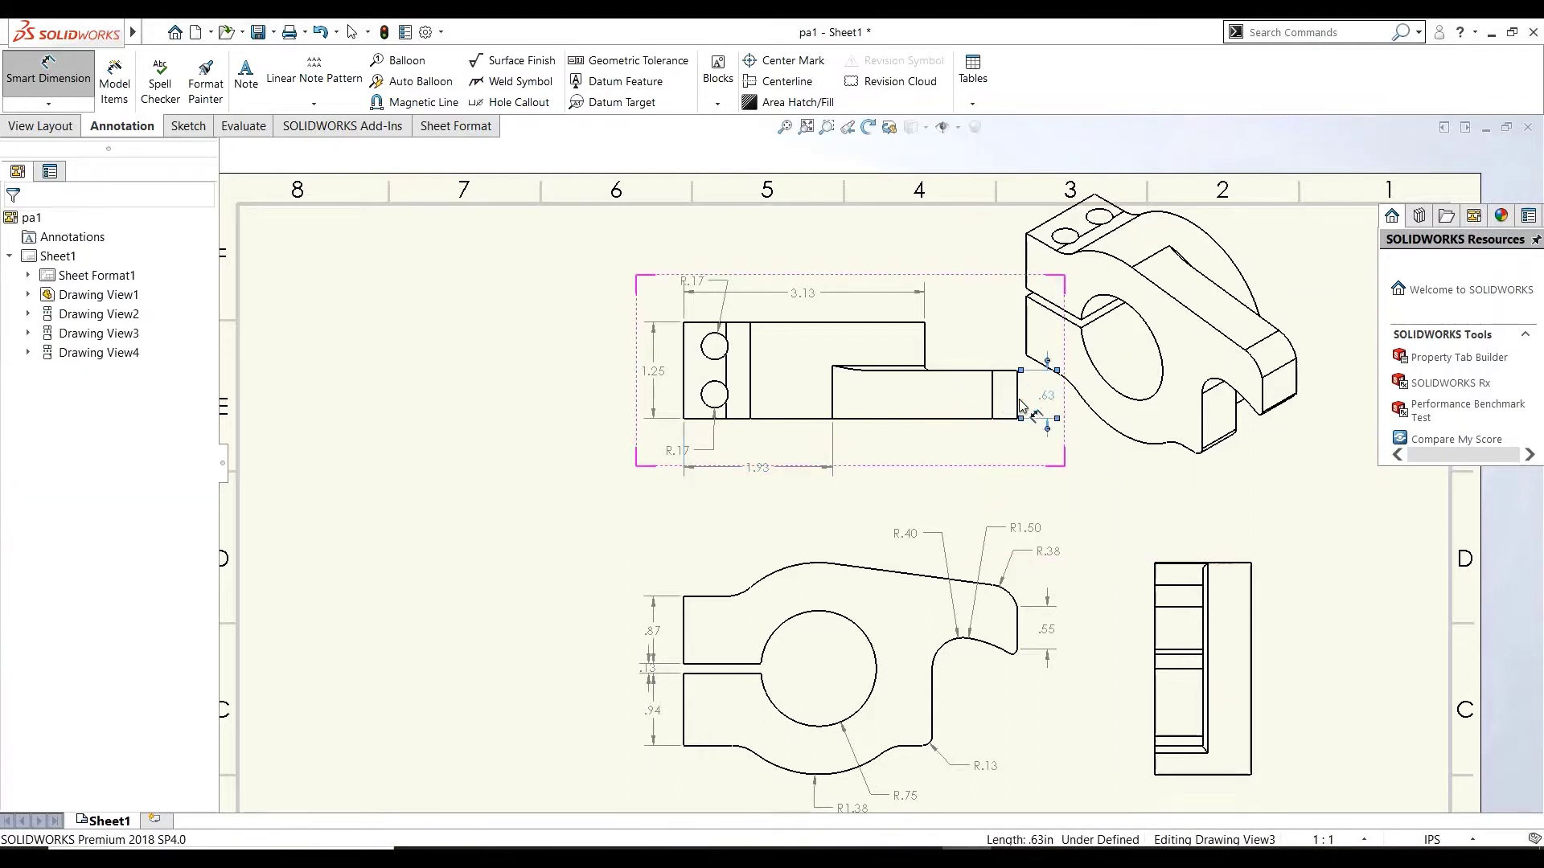
pyautogui.click(1075, 511)
# - Give the side view a Ø2.75 diameter and fit the whole sheet
pyautogui.click(1253, 630)
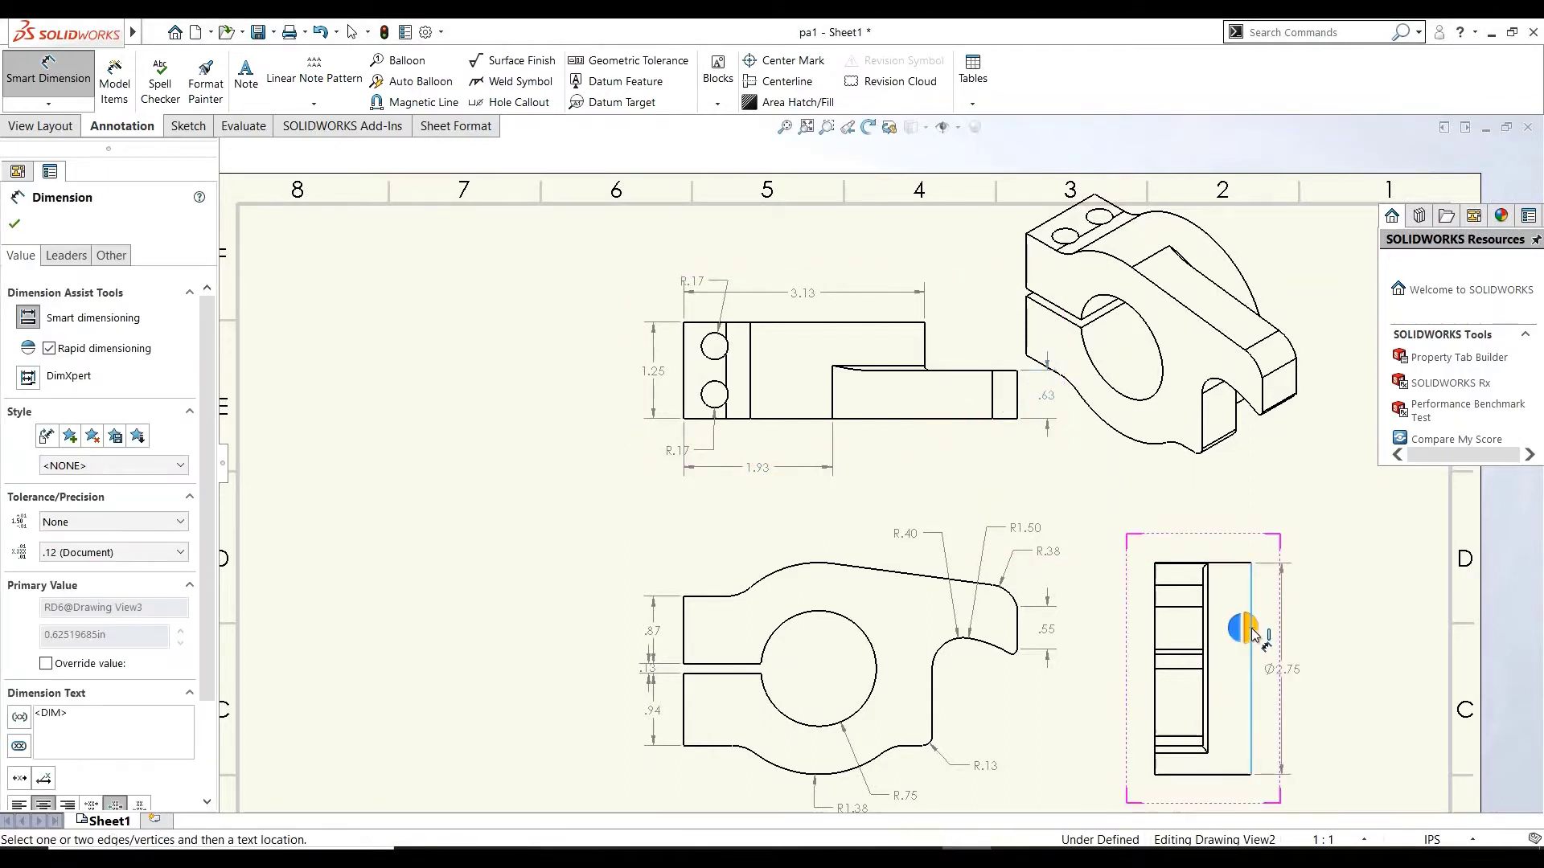
pyautogui.click(1253, 632)
pyautogui.press('f')
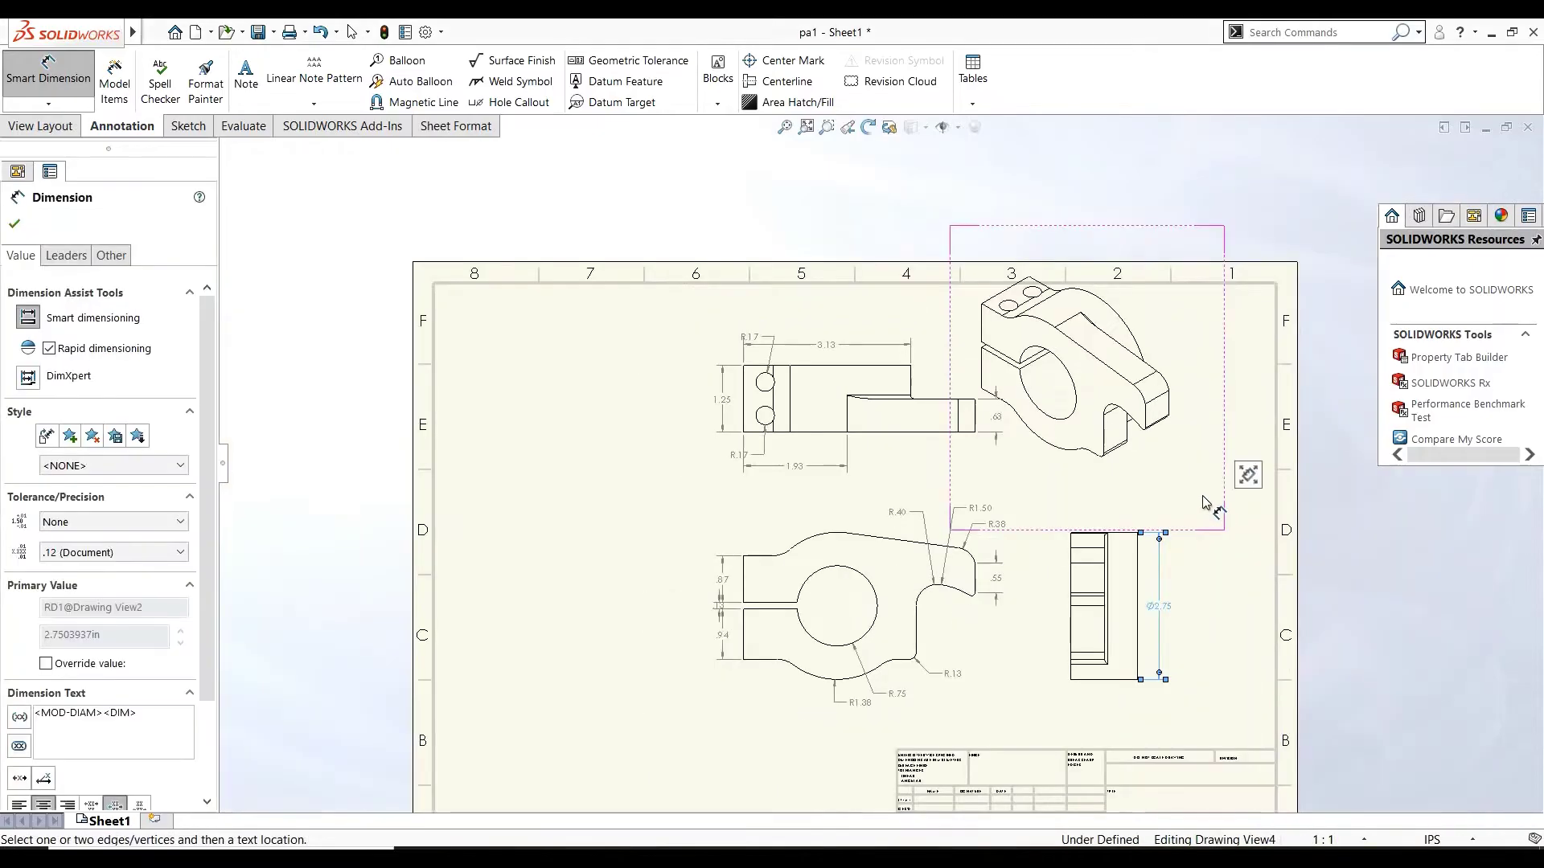
pyautogui.press('f')
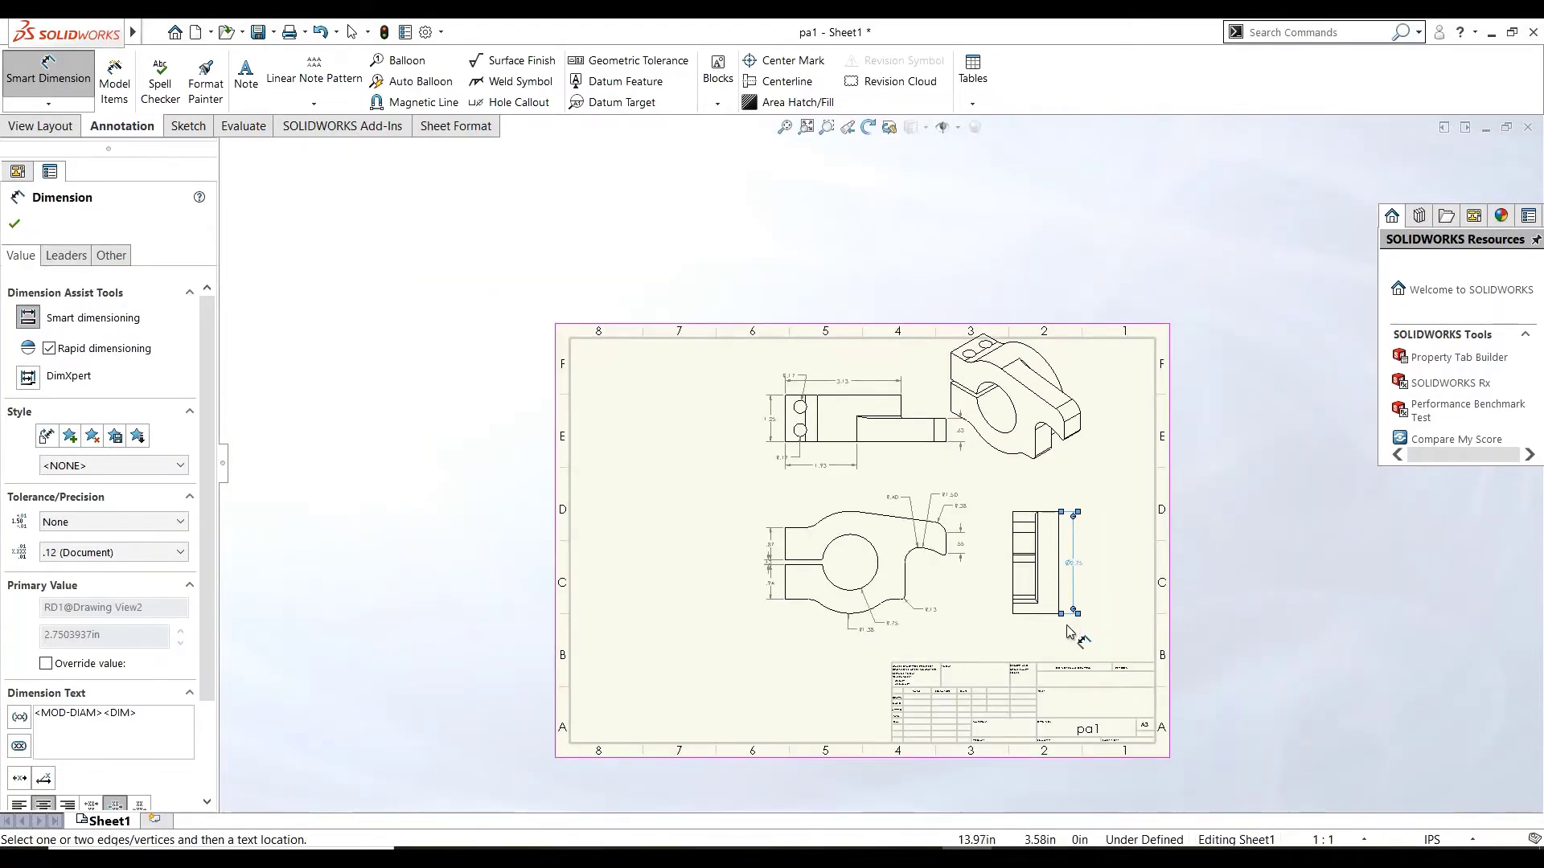
pyautogui.click(15, 225)
# - Set the isometric view's display style to Shaded With Edges
pyautogui.click(995, 385)
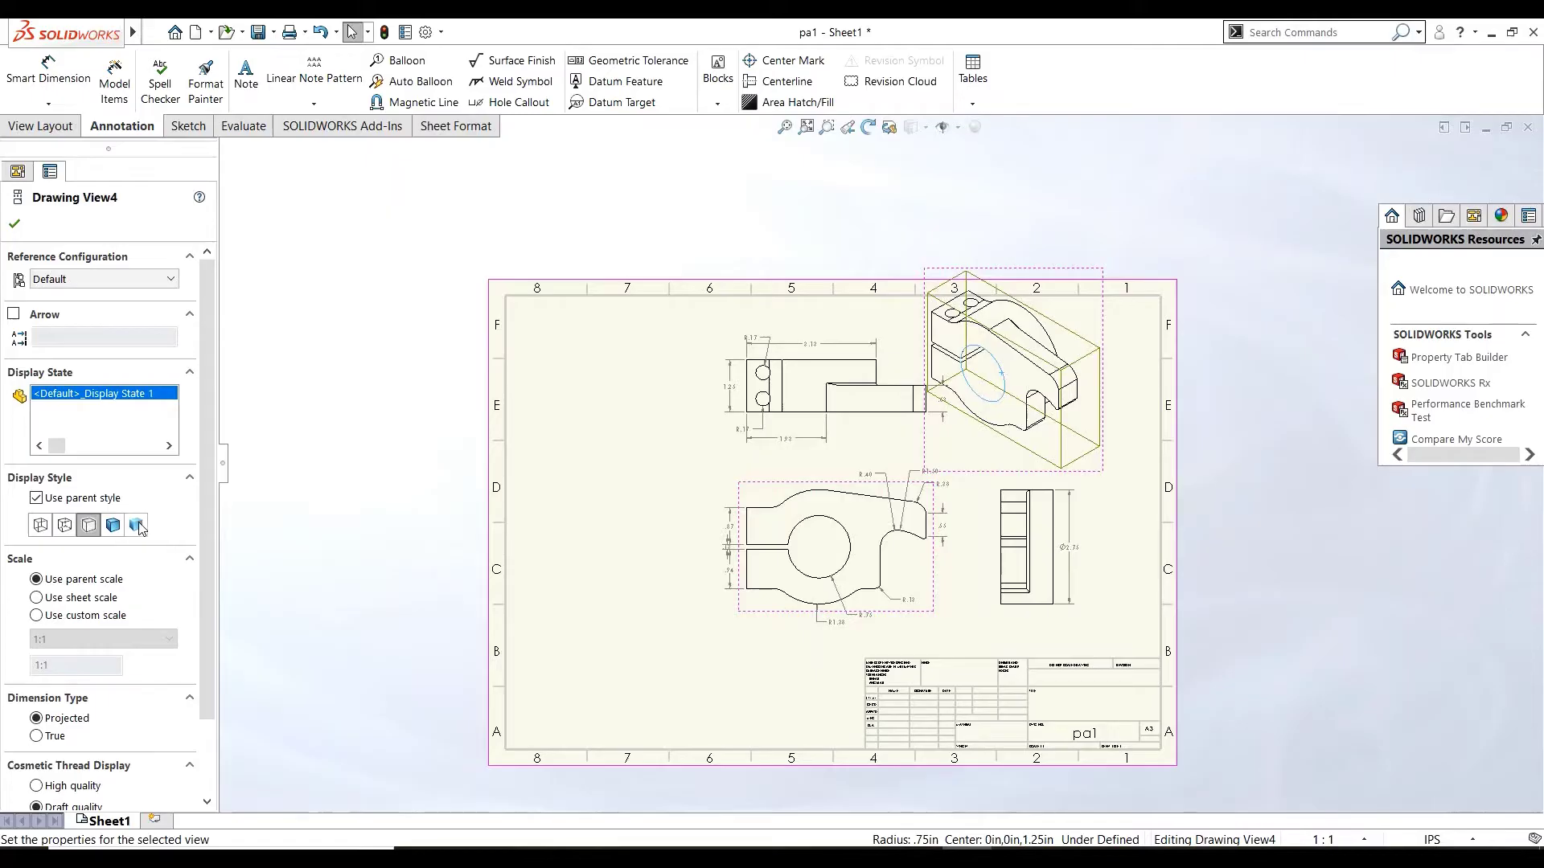
pyautogui.click(136, 526)
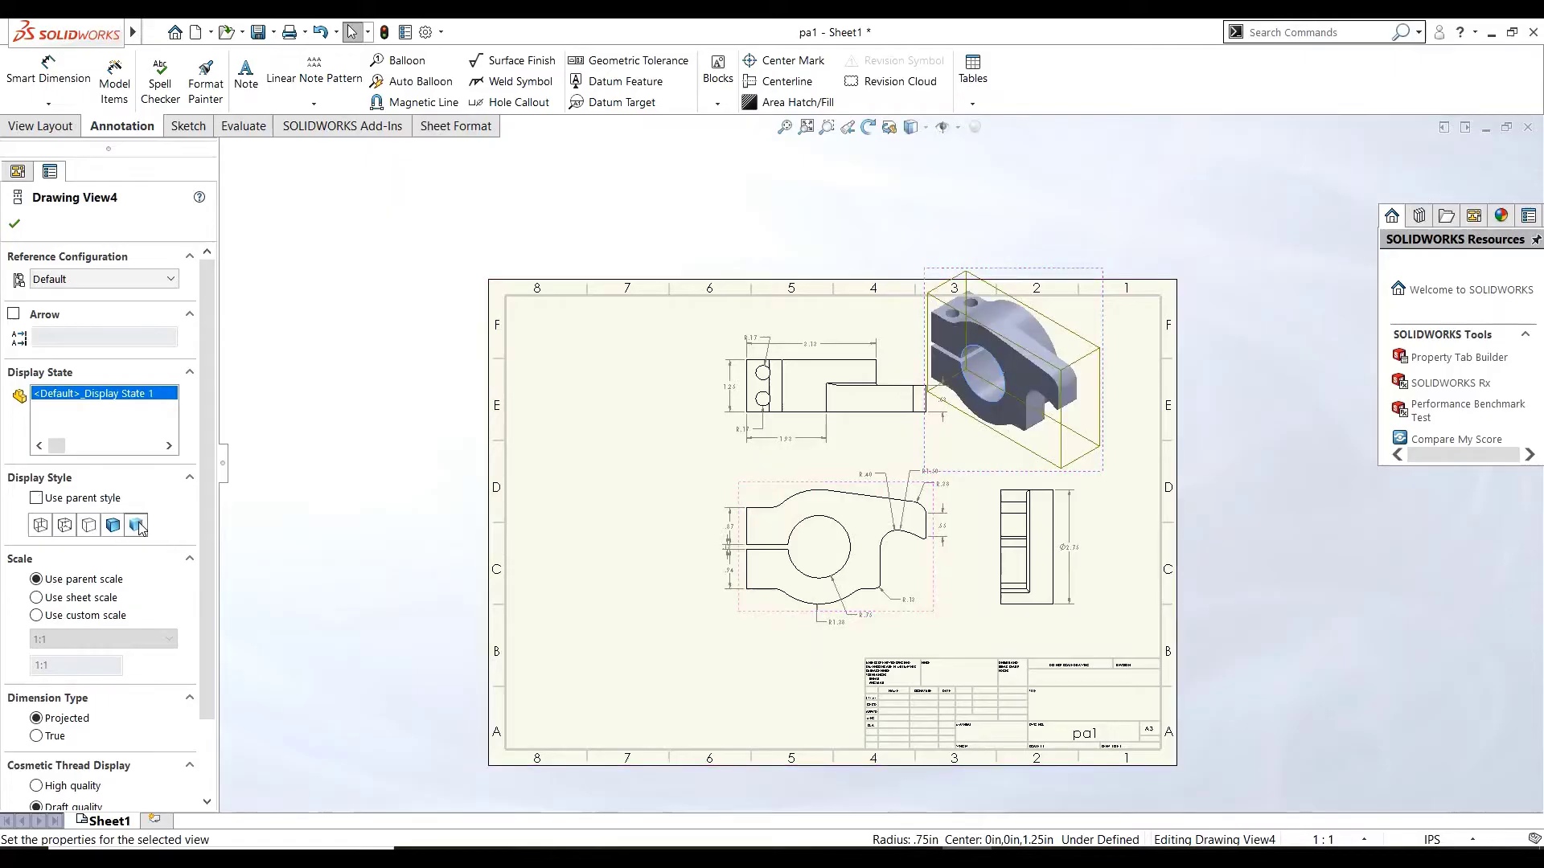
pyautogui.click(14, 224)
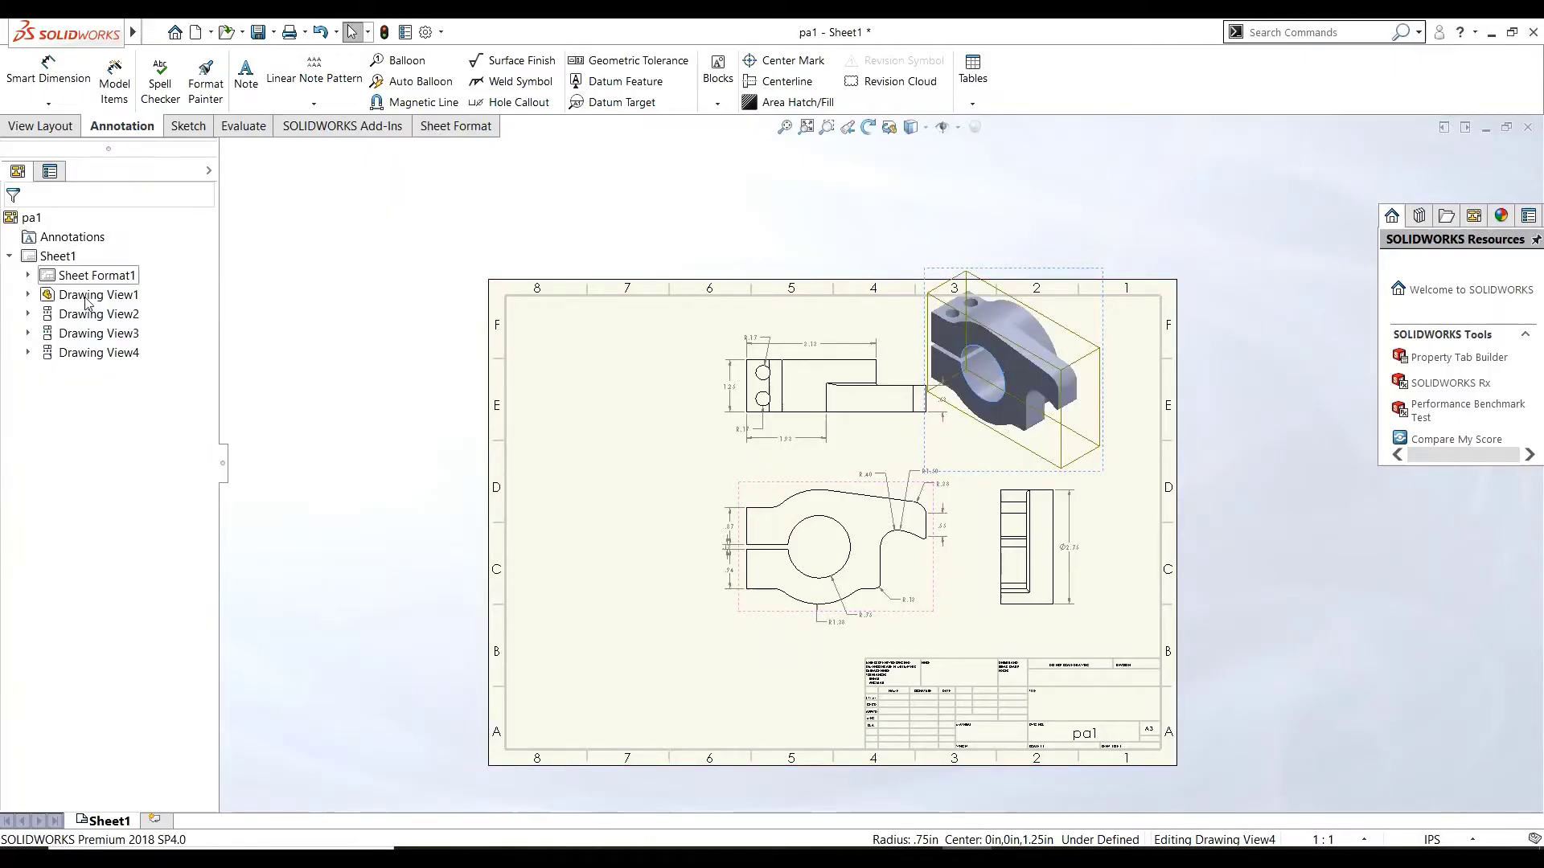
pyautogui.click(708, 567)
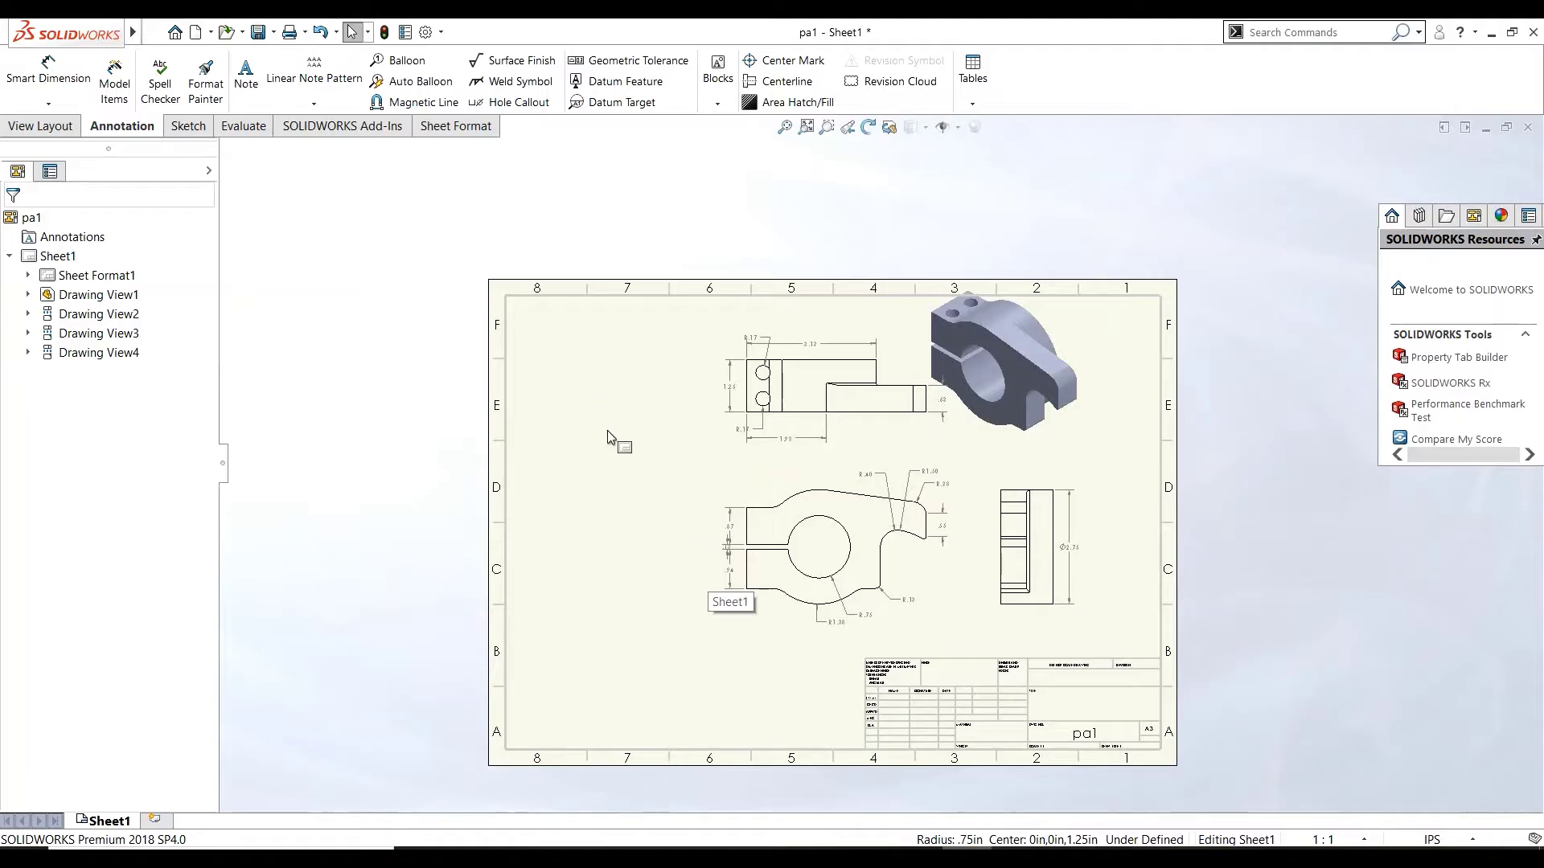
# - Cut Section A-A vertically through the front view and place it to the left
pyautogui.click(48, 126)
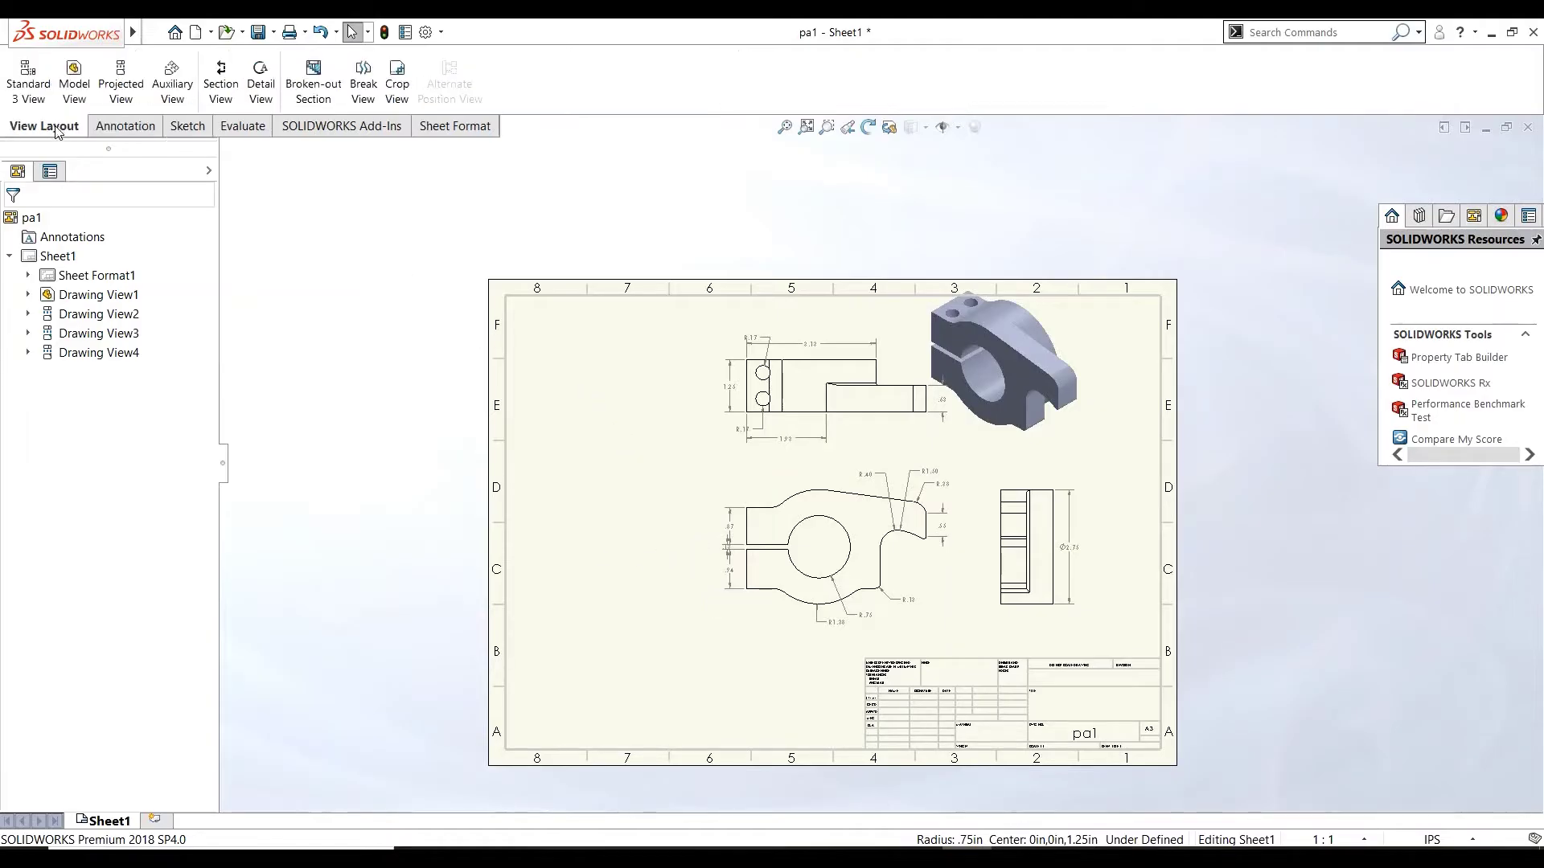
pyautogui.click(226, 94)
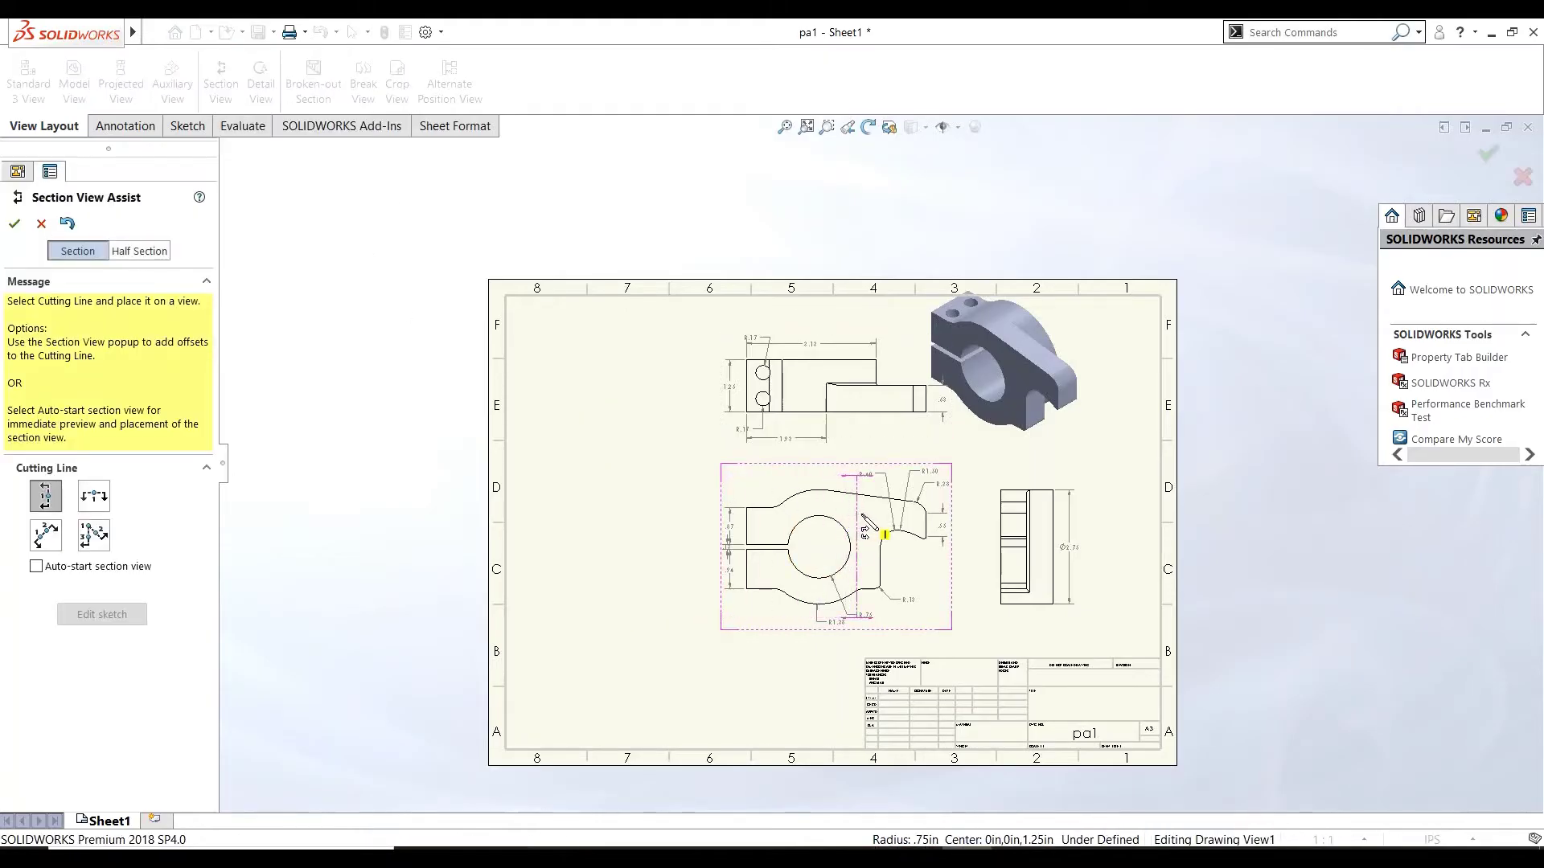
pyautogui.click(859, 519)
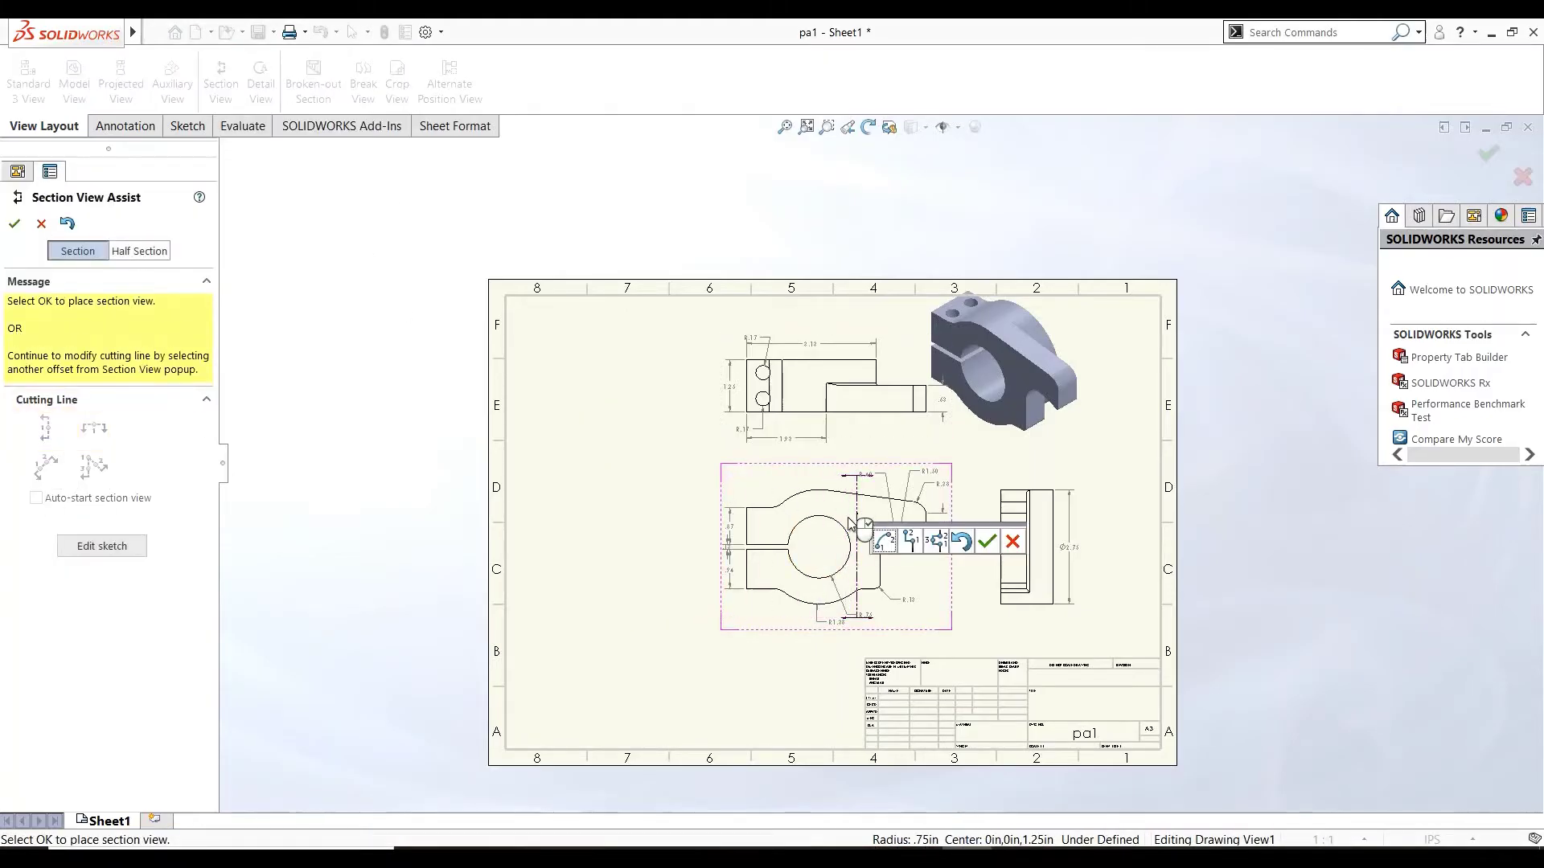
pyautogui.click(986, 543)
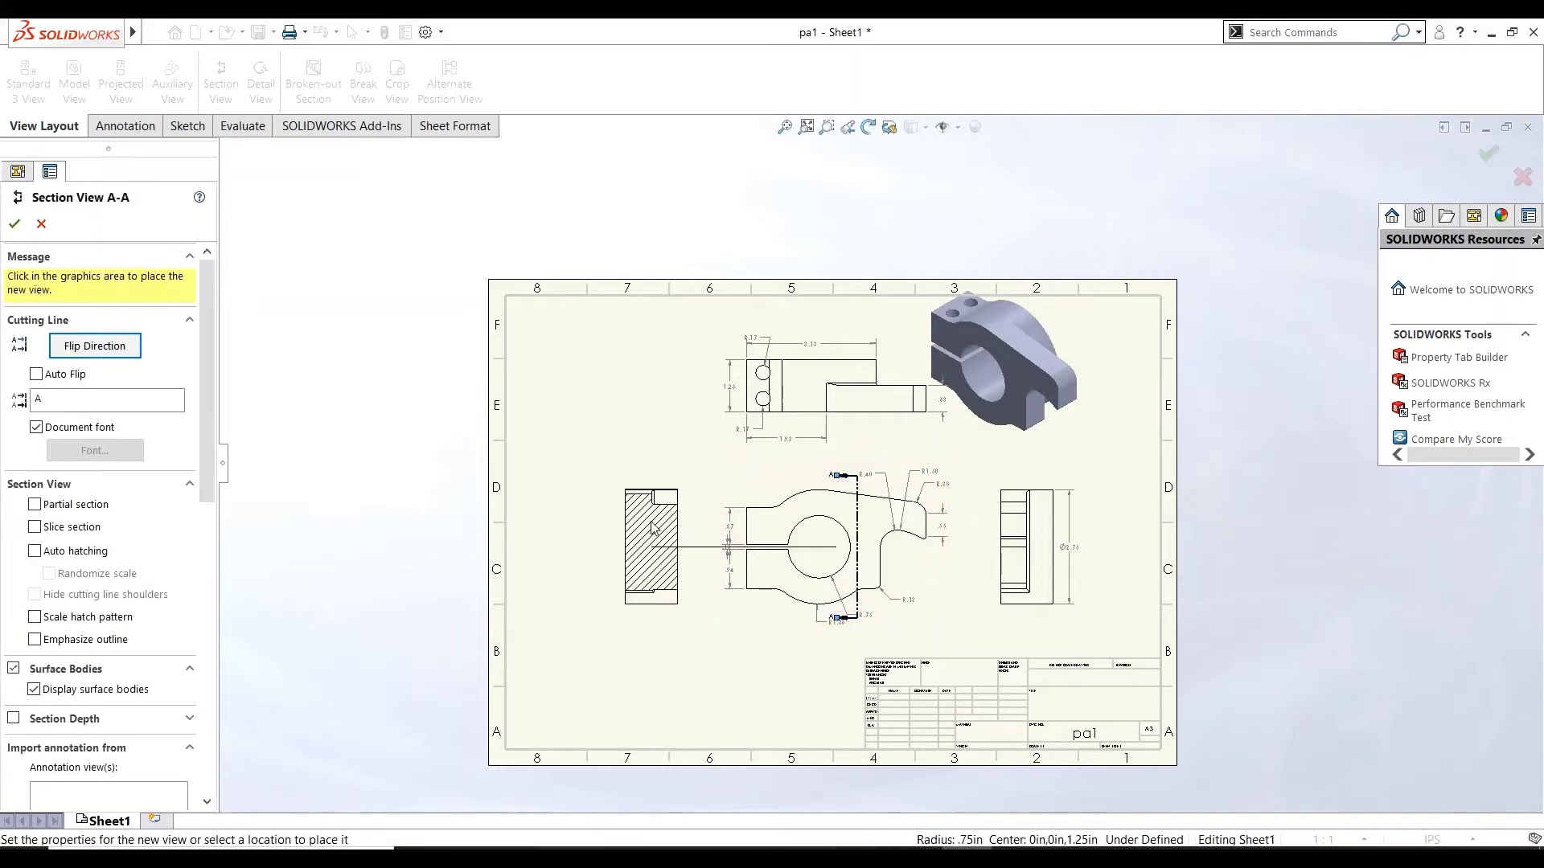
pyautogui.click(639, 530)
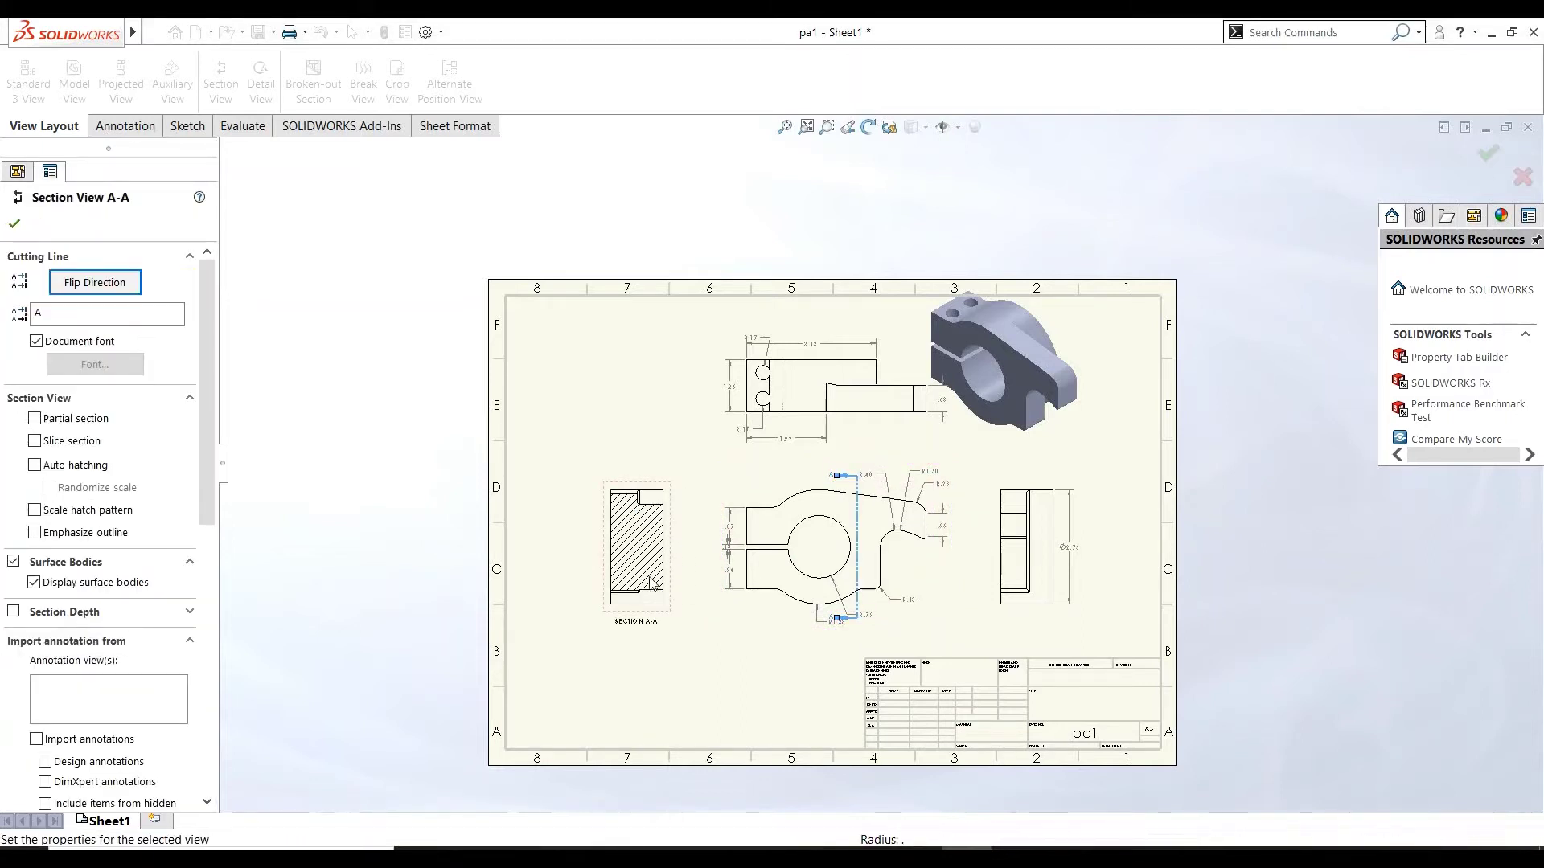
pyautogui.click(15, 224)
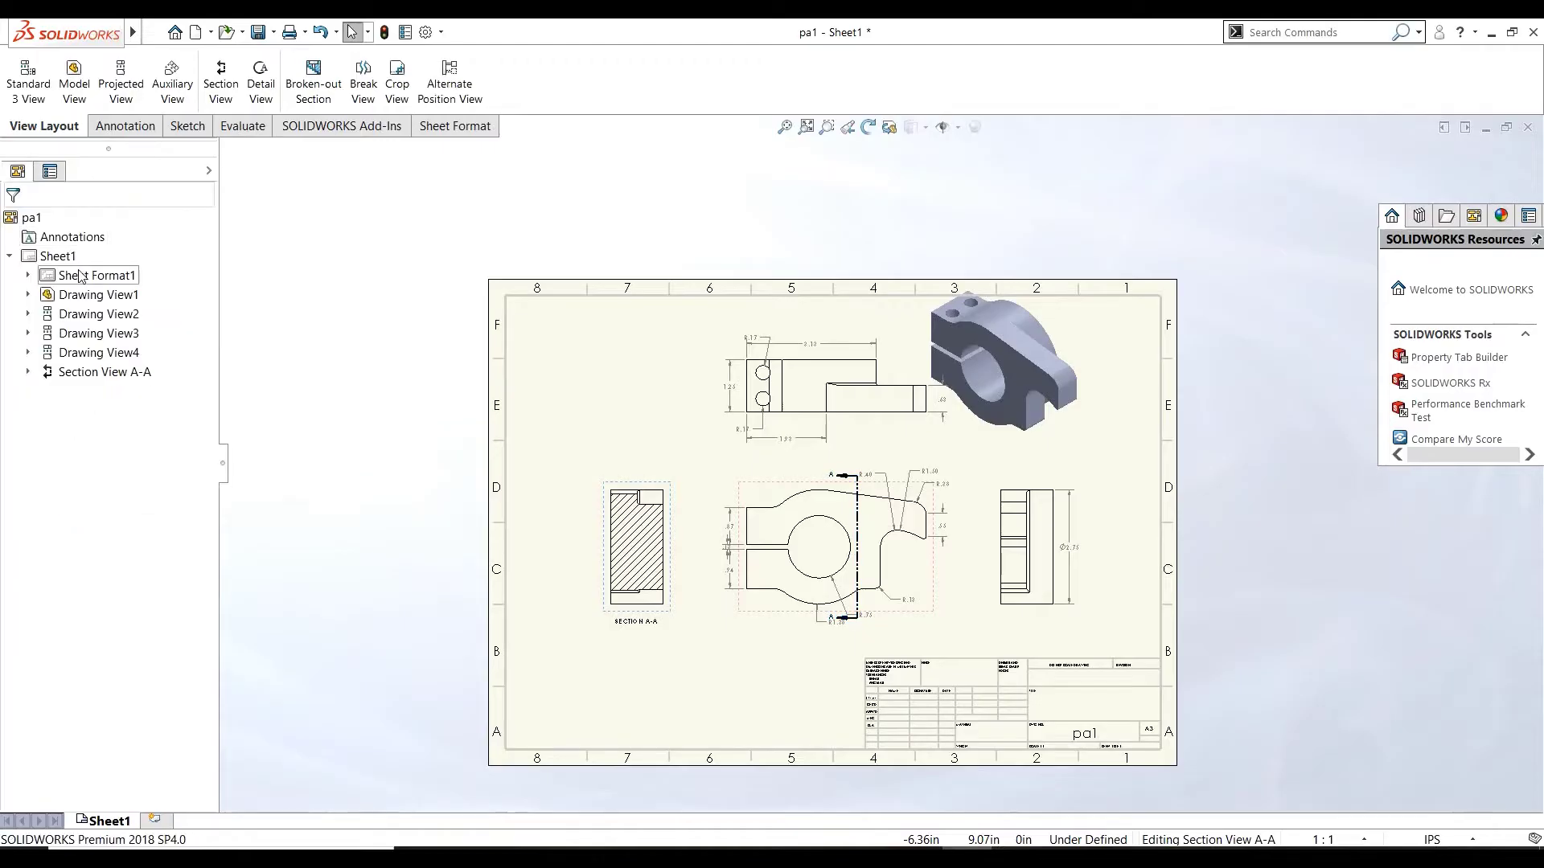
pyautogui.scroll(-2, 698, 553)
pyautogui.scroll(-1, 689, 561)
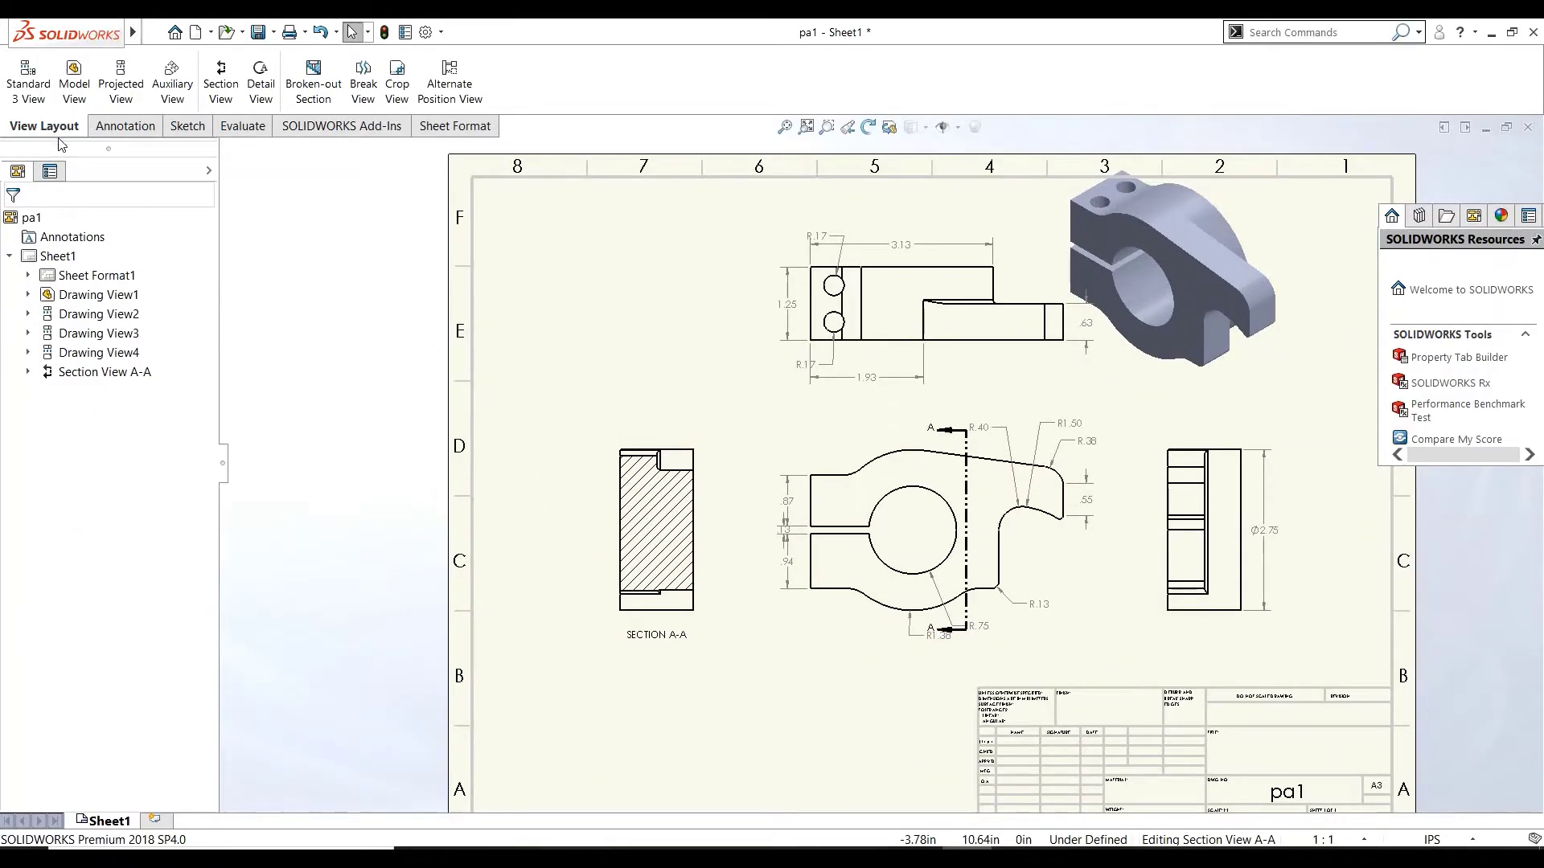
# - Dimension Section A-A with its 1.25 width and 2.05 height
pyautogui.click(122, 125)
pyautogui.click(49, 73)
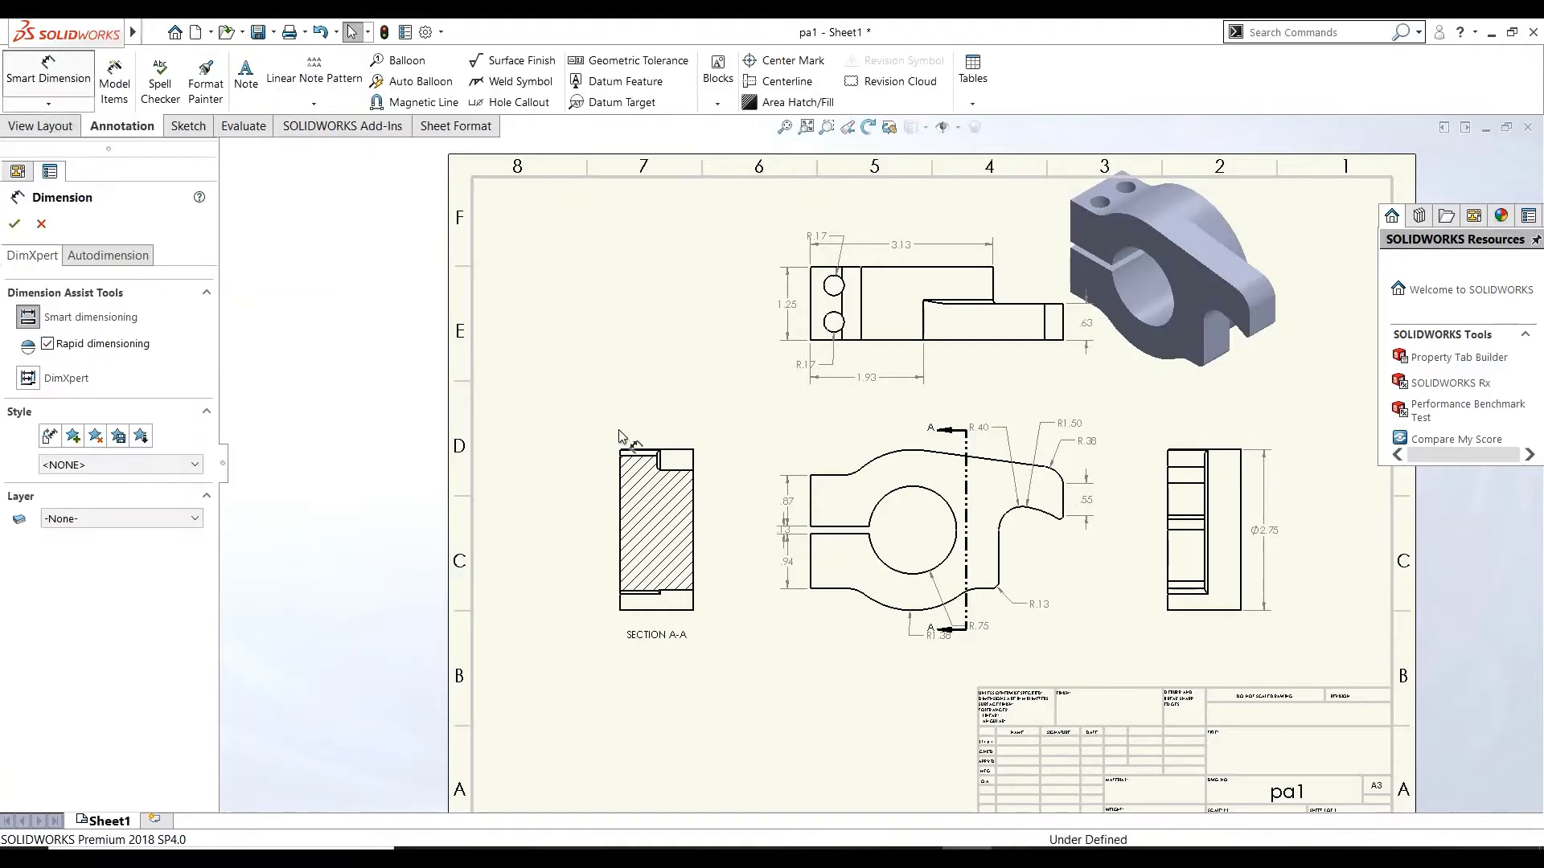
pyautogui.click(676, 451)
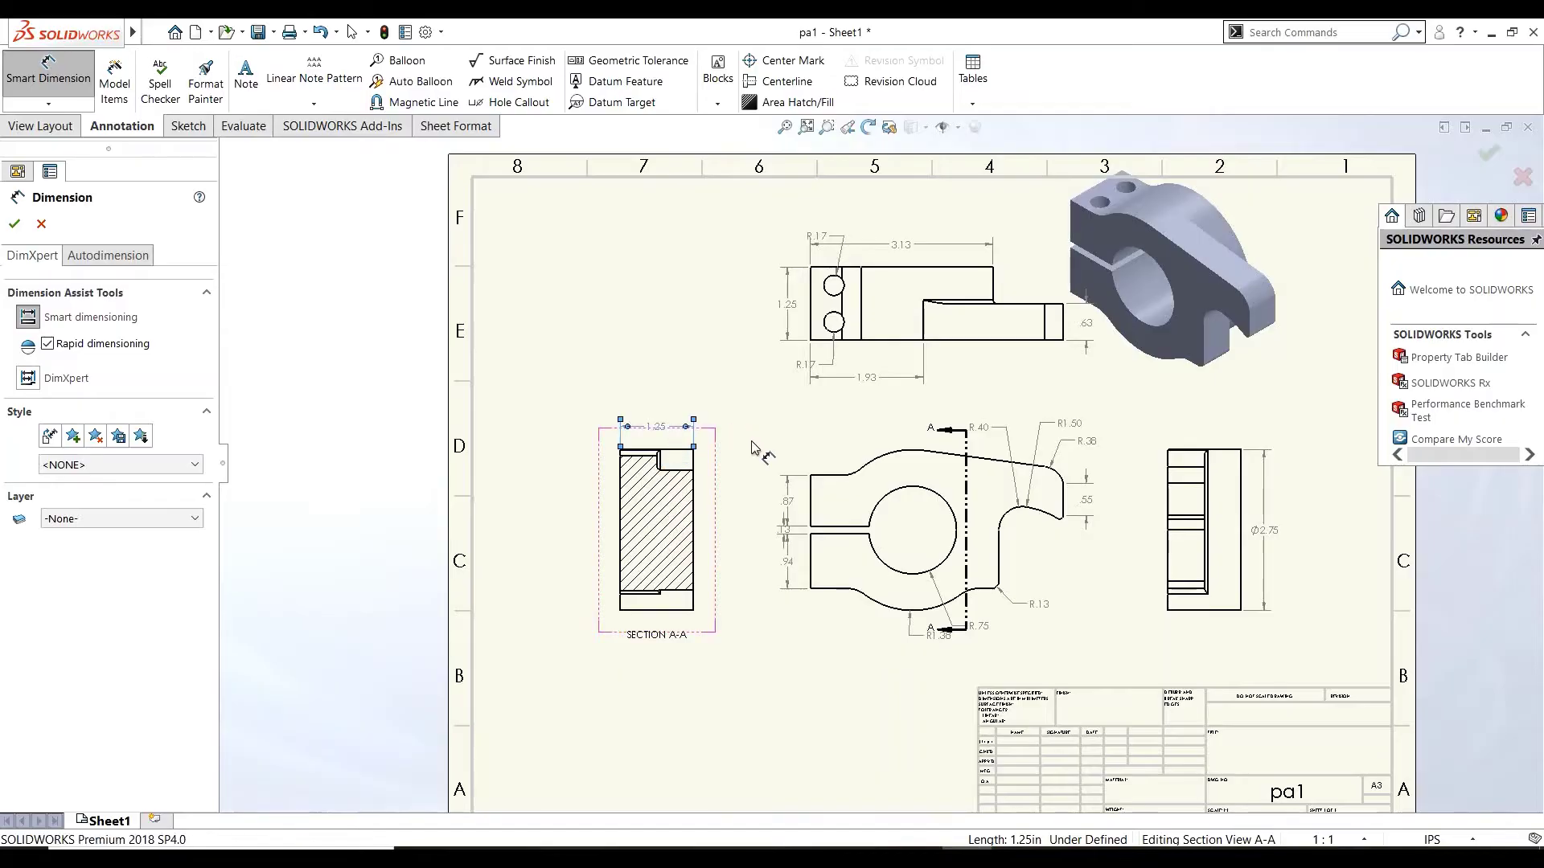
pyautogui.click(708, 508)
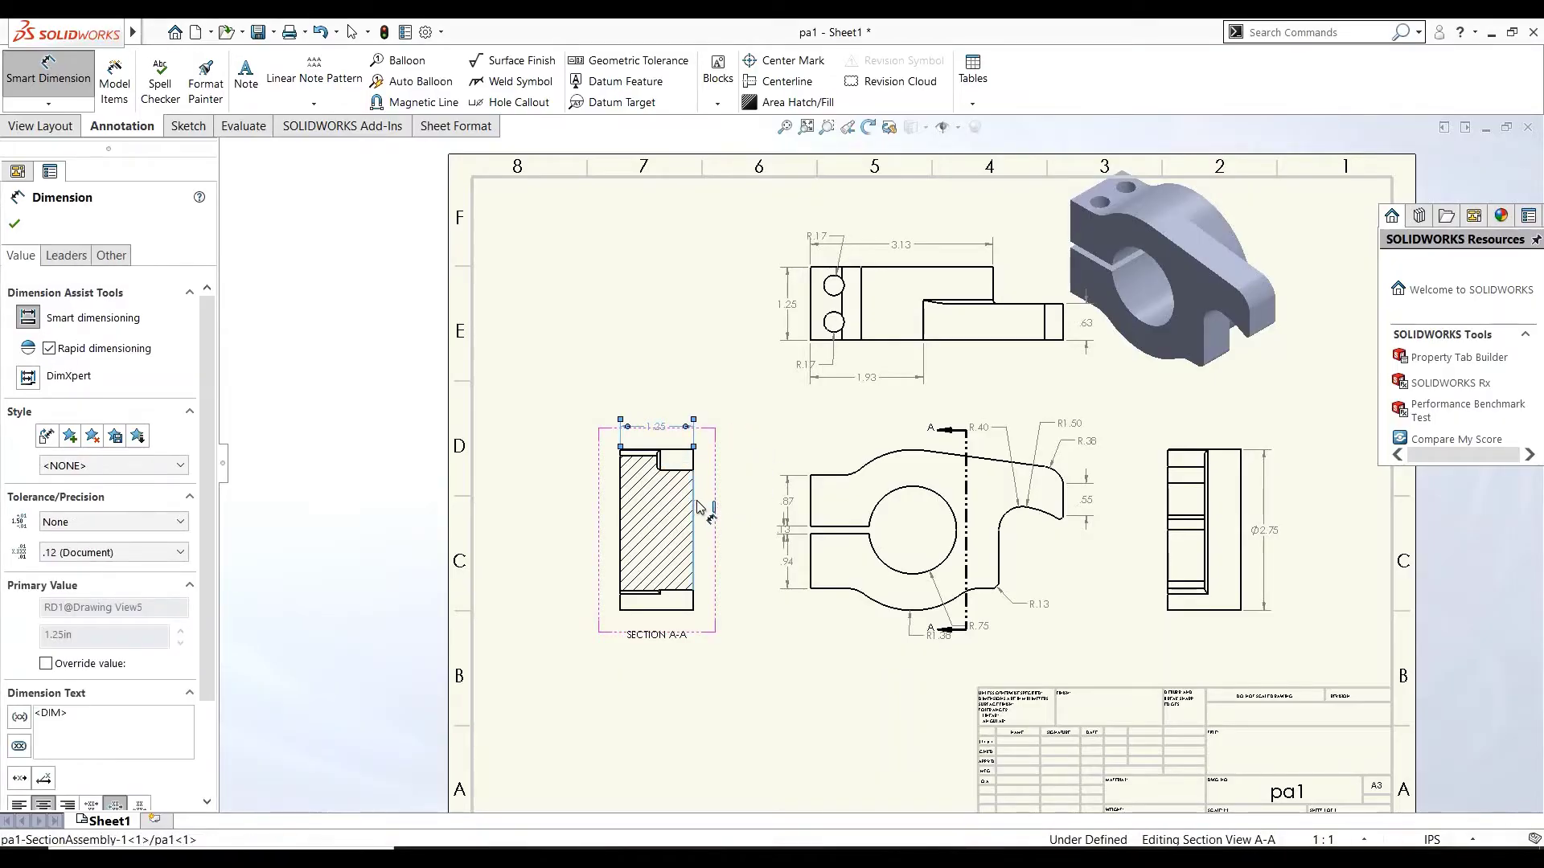
pyautogui.click(695, 508)
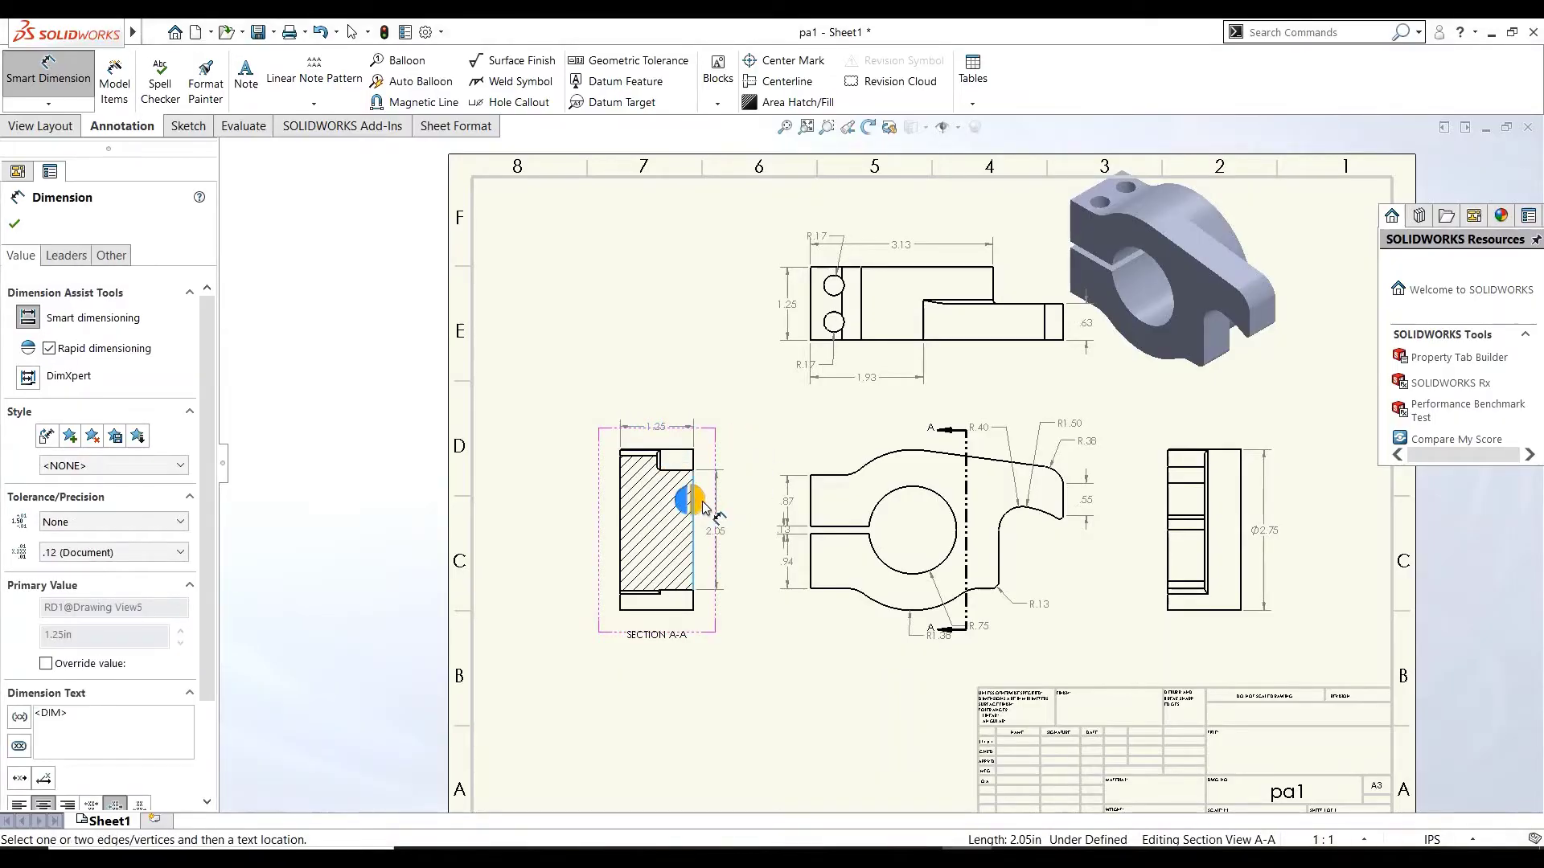
# - Add the 2.75 overall height to the right of Section A-A
pyautogui.click(688, 454)
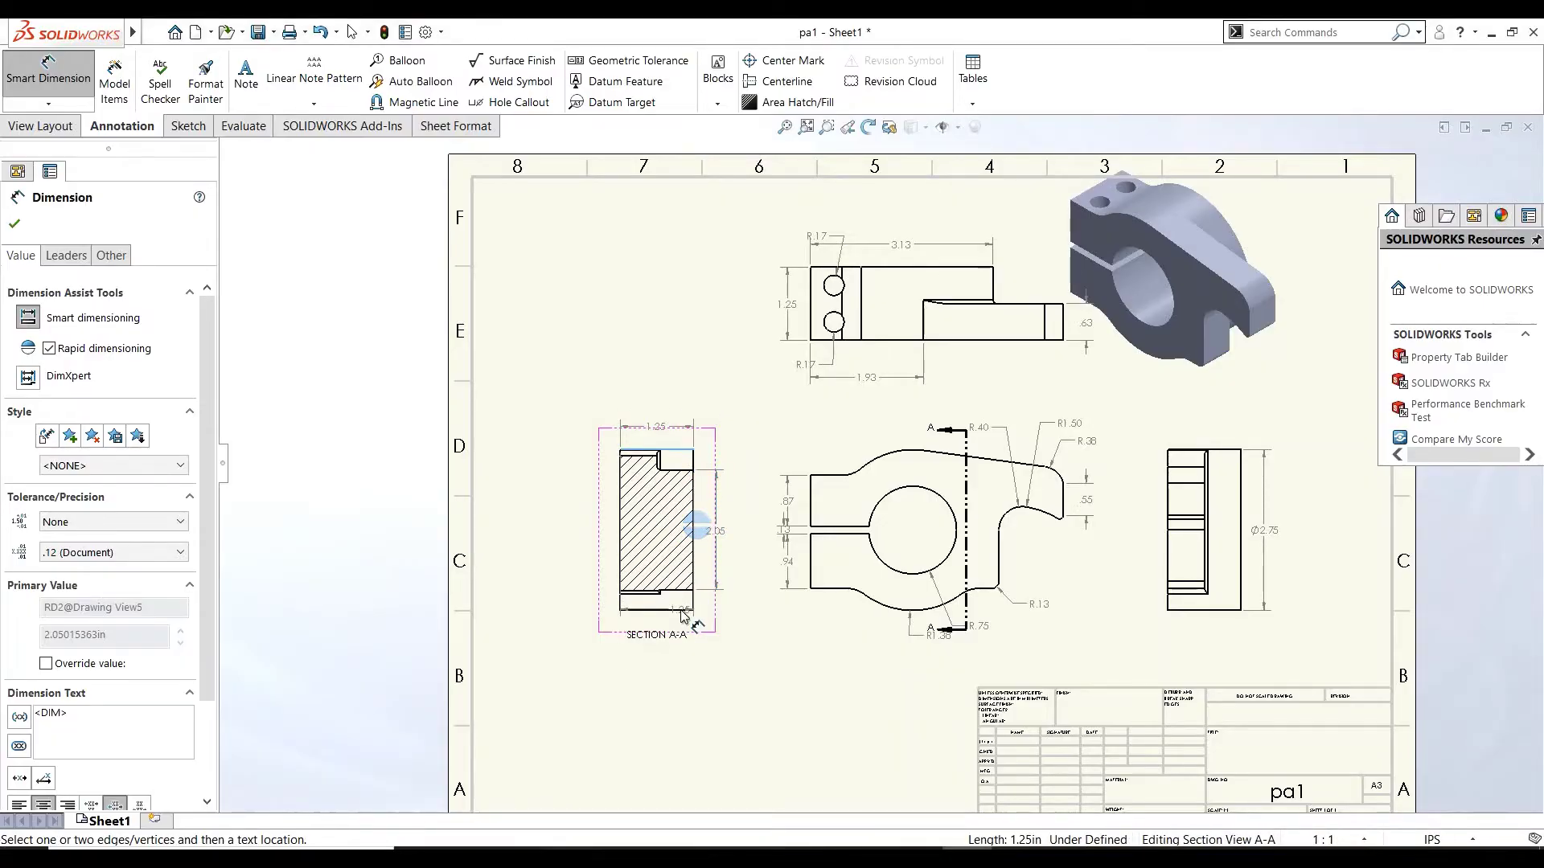
pyautogui.scroll(-2, 676, 599)
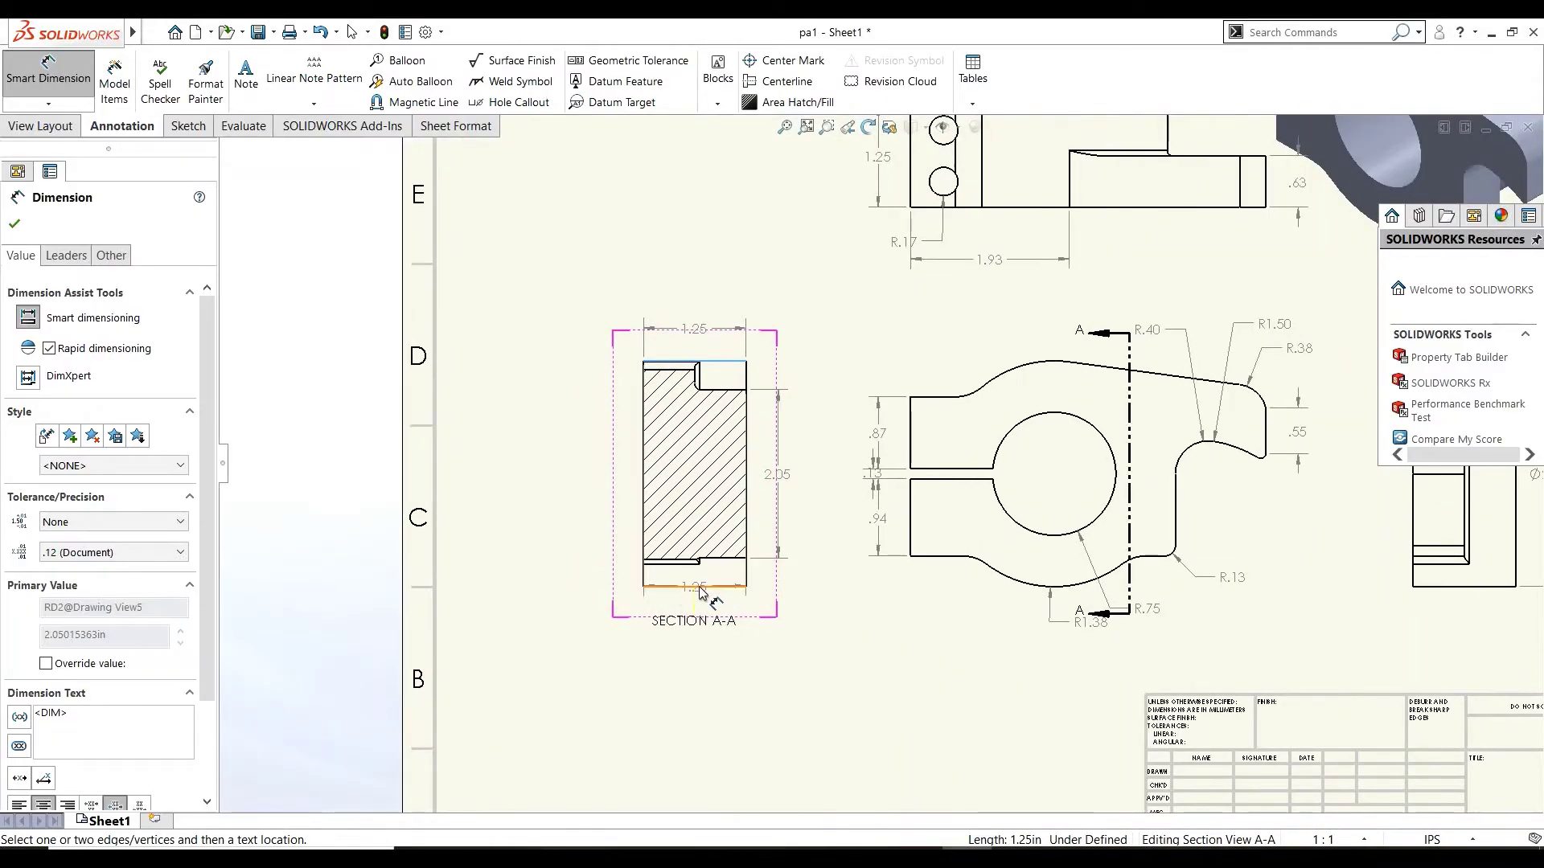
pyautogui.click(705, 596)
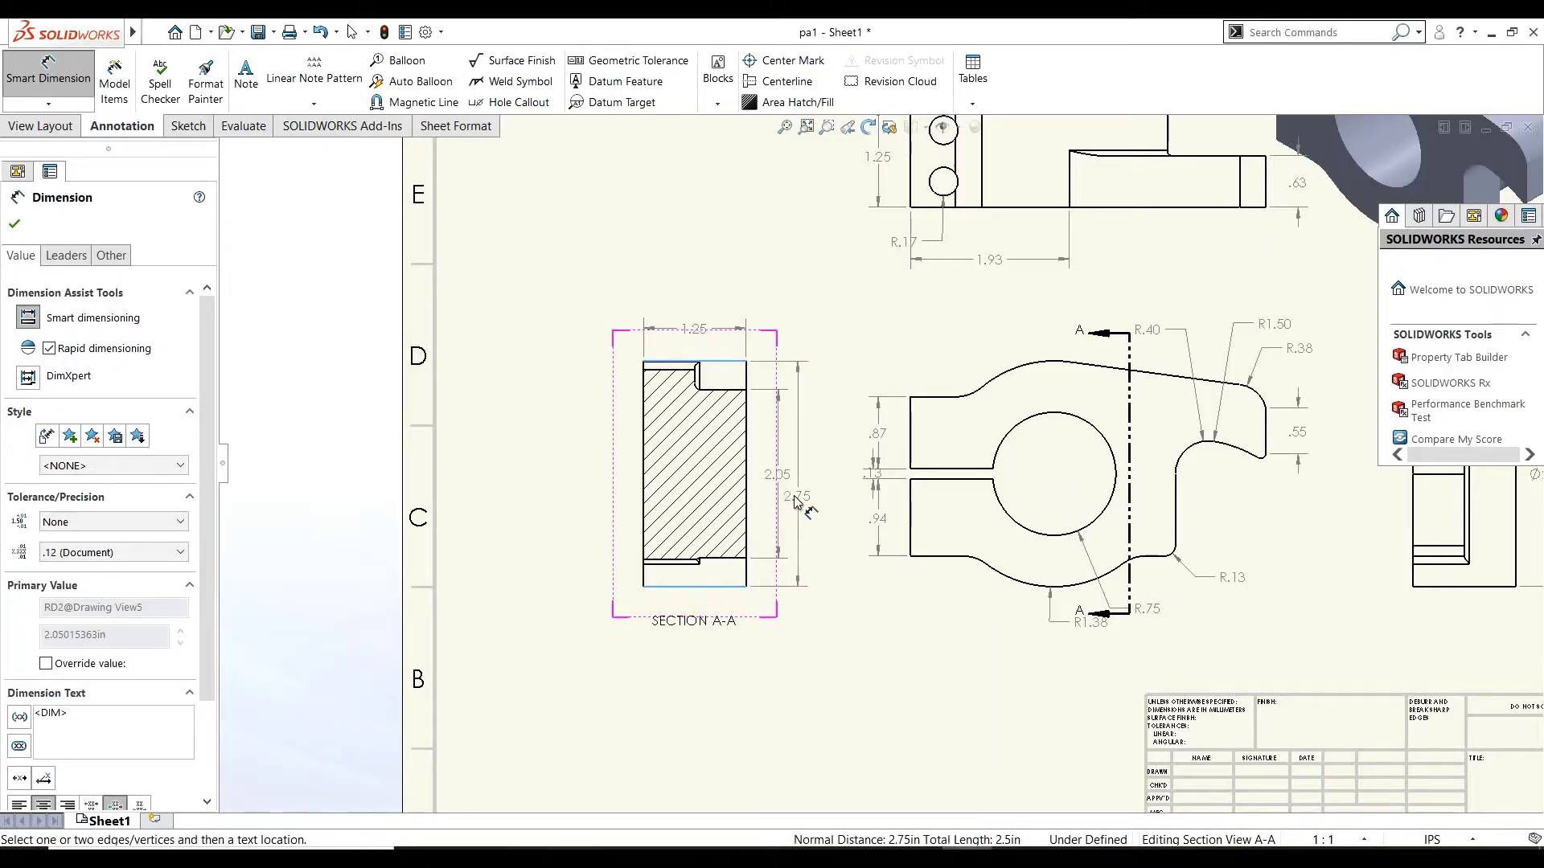
pyautogui.click(796, 499)
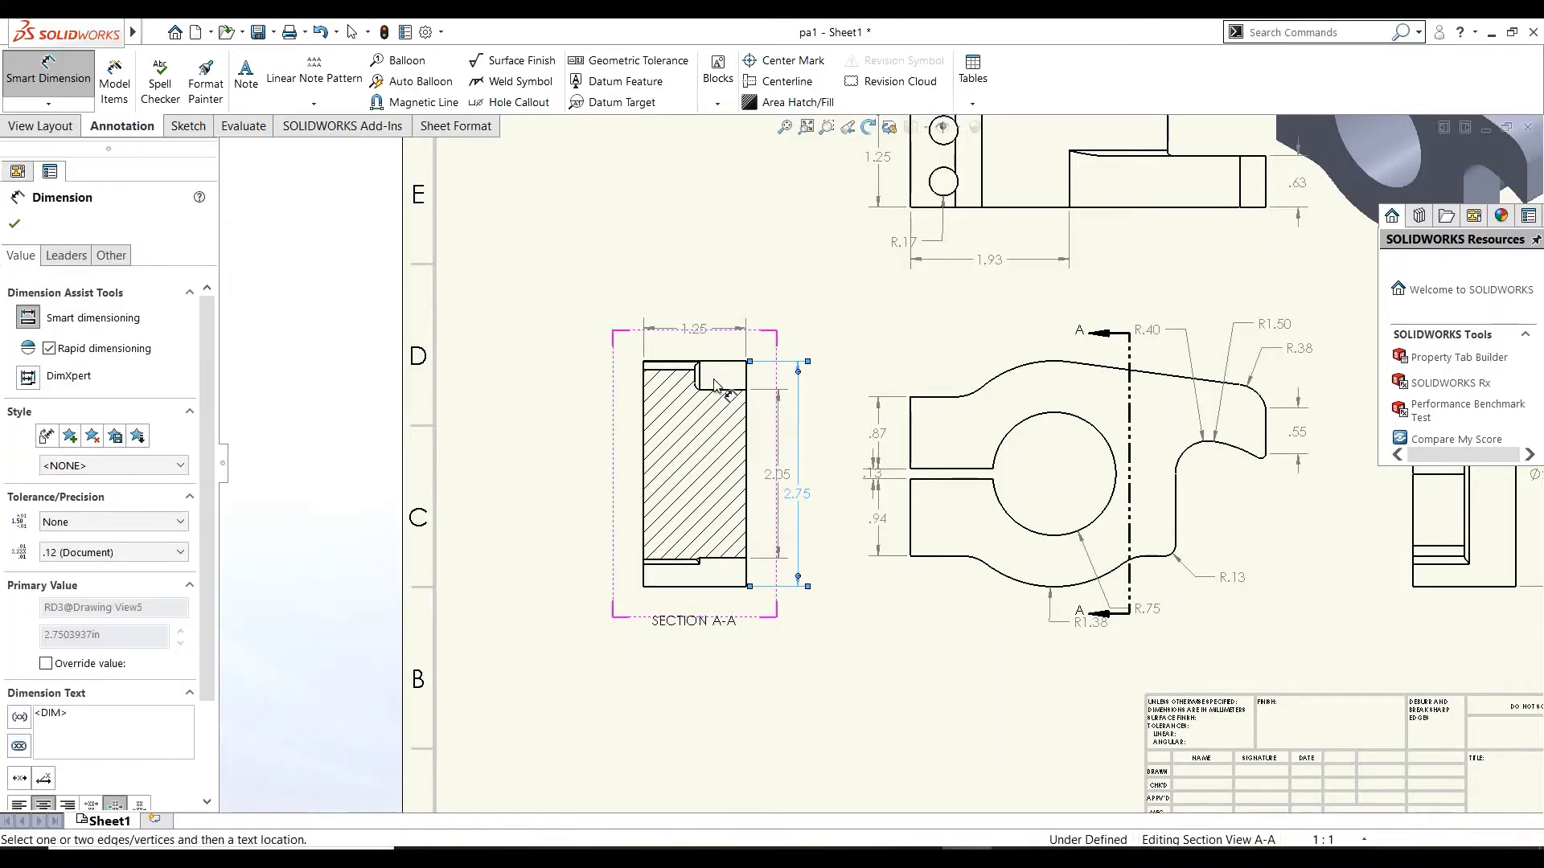
pyautogui.scroll(1, 798, 392)
pyautogui.scroll(3, 842, 411)
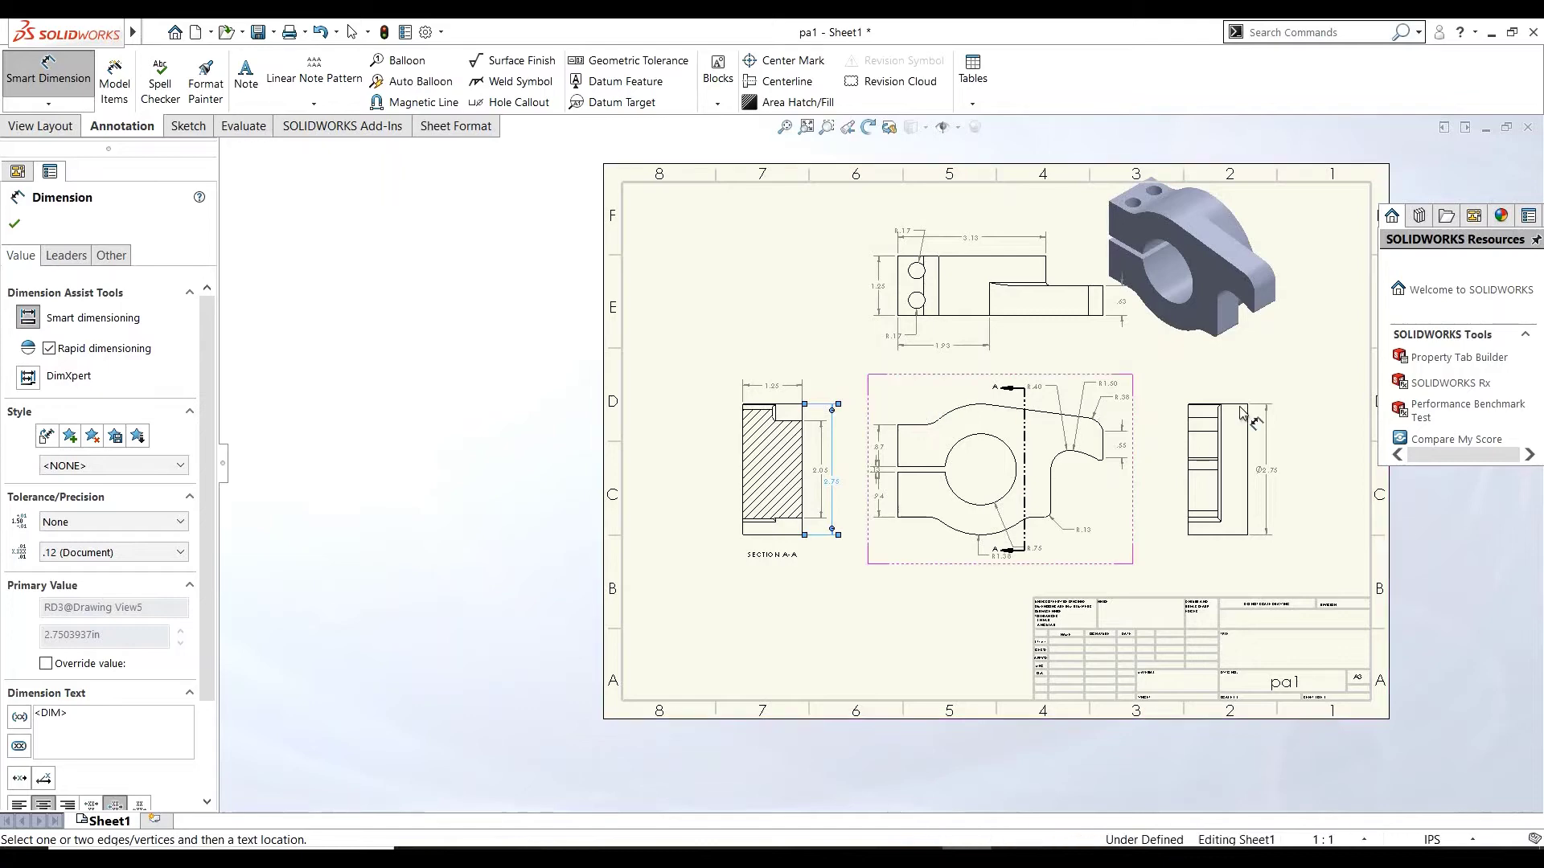
pyautogui.scroll(-2, 1269, 414)
pyautogui.scroll(2, 880, 465)
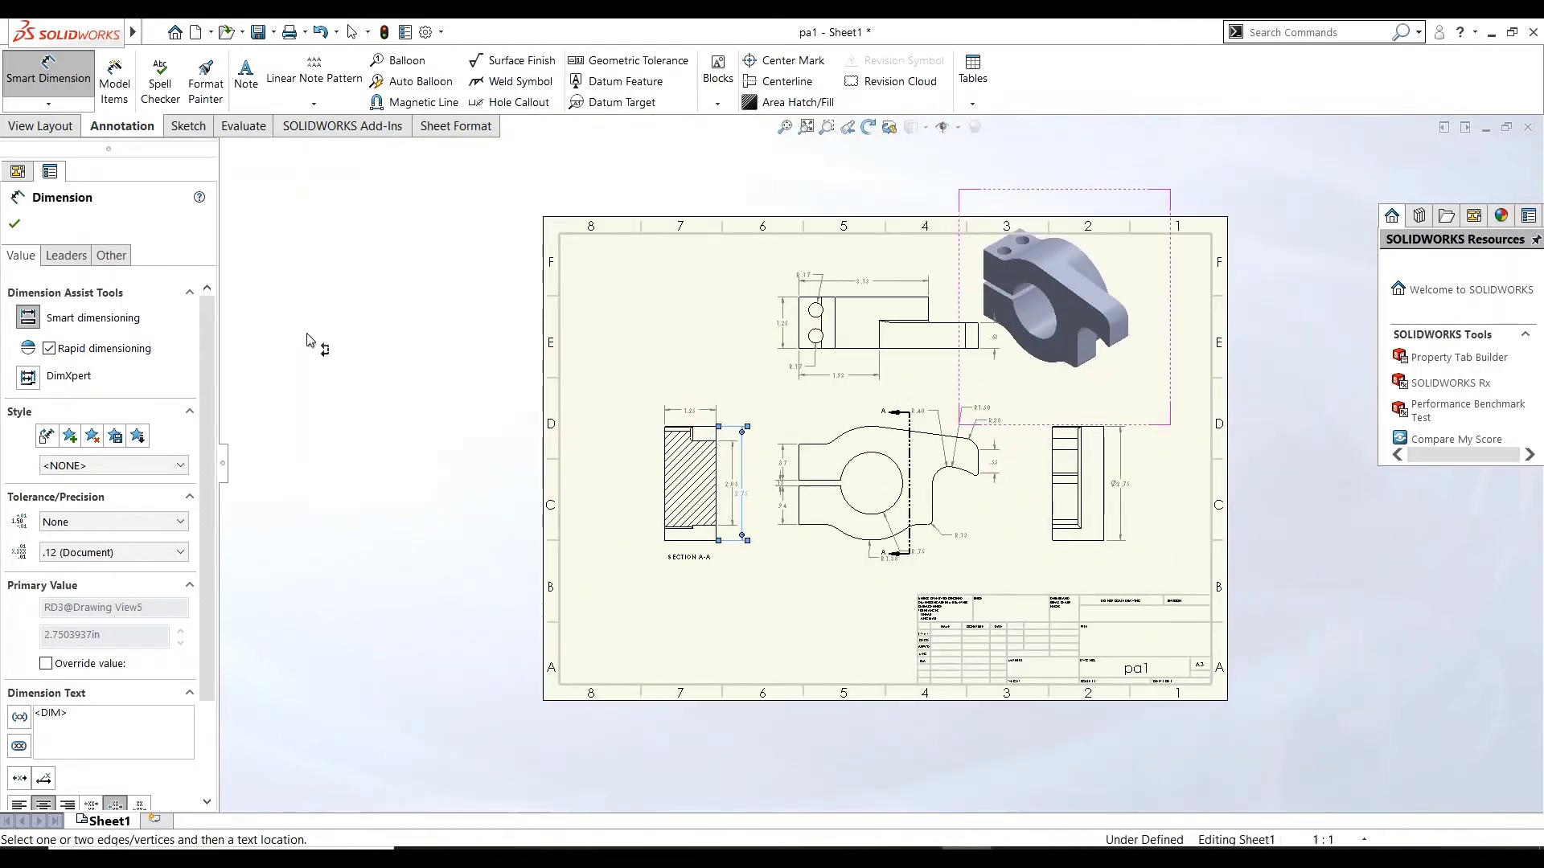
pyautogui.click(16, 224)
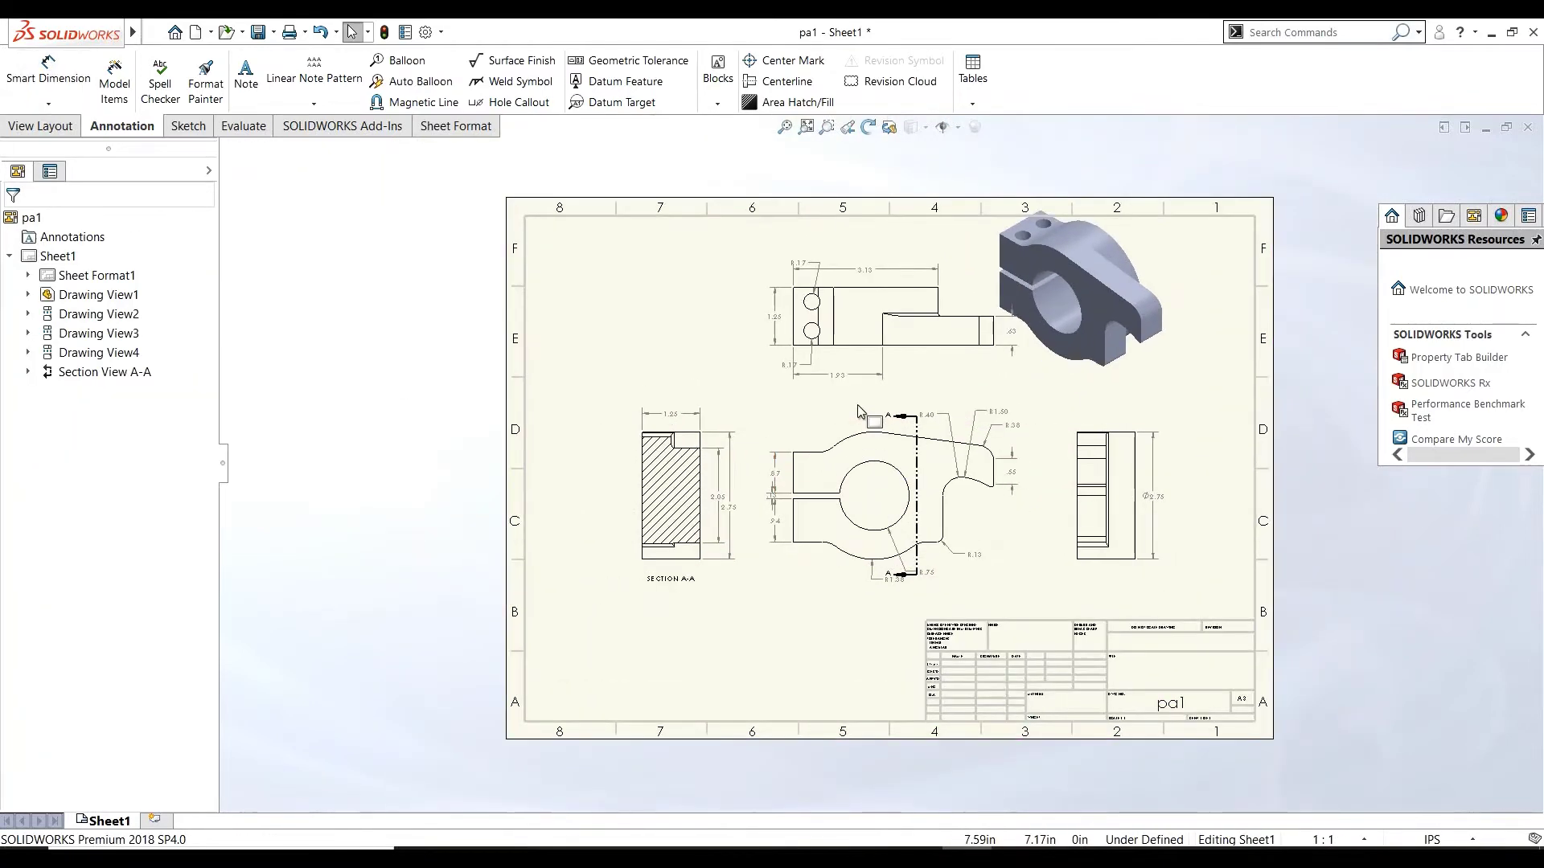
# - Circle the lower hole area and place Detail B at 2:1 left of the top view
pyautogui.scroll(-1, 872, 419)
pyautogui.scroll(-1, 873, 420)
pyautogui.press('z')
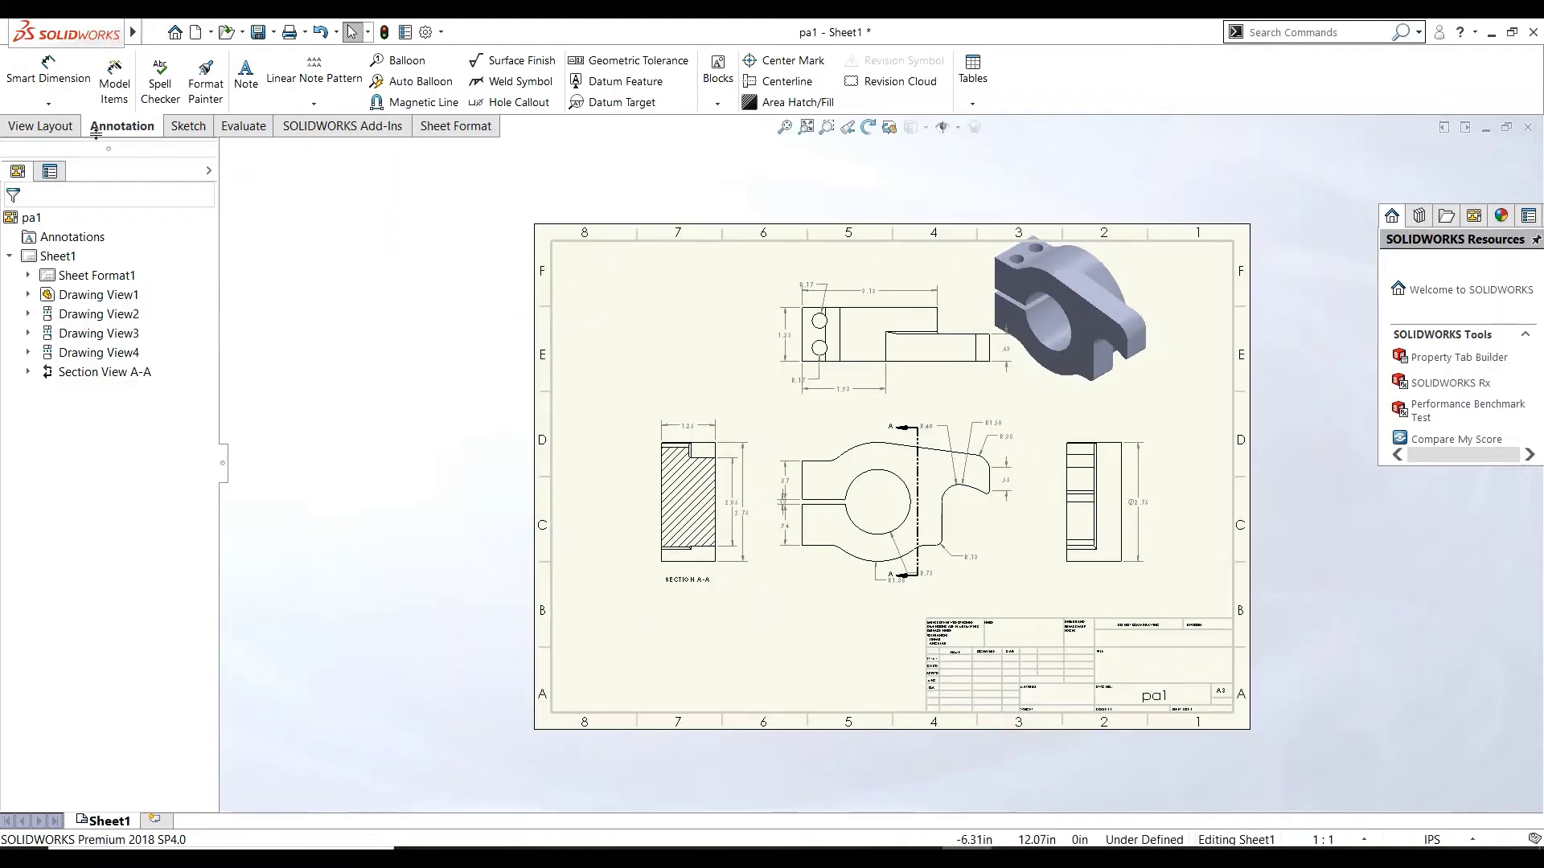
pyautogui.click(44, 125)
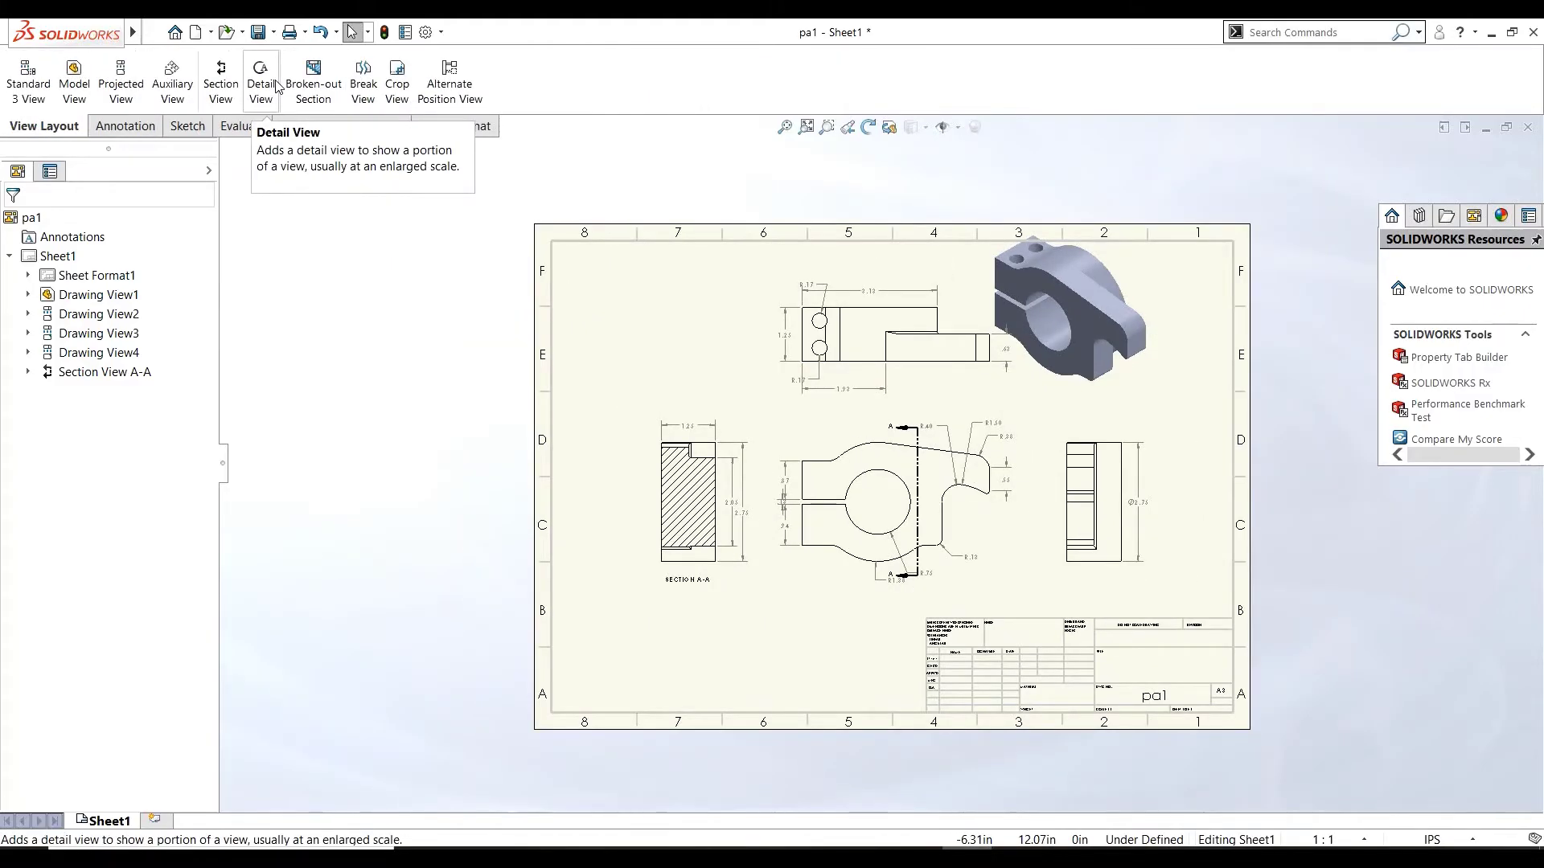
pyautogui.click(276, 85)
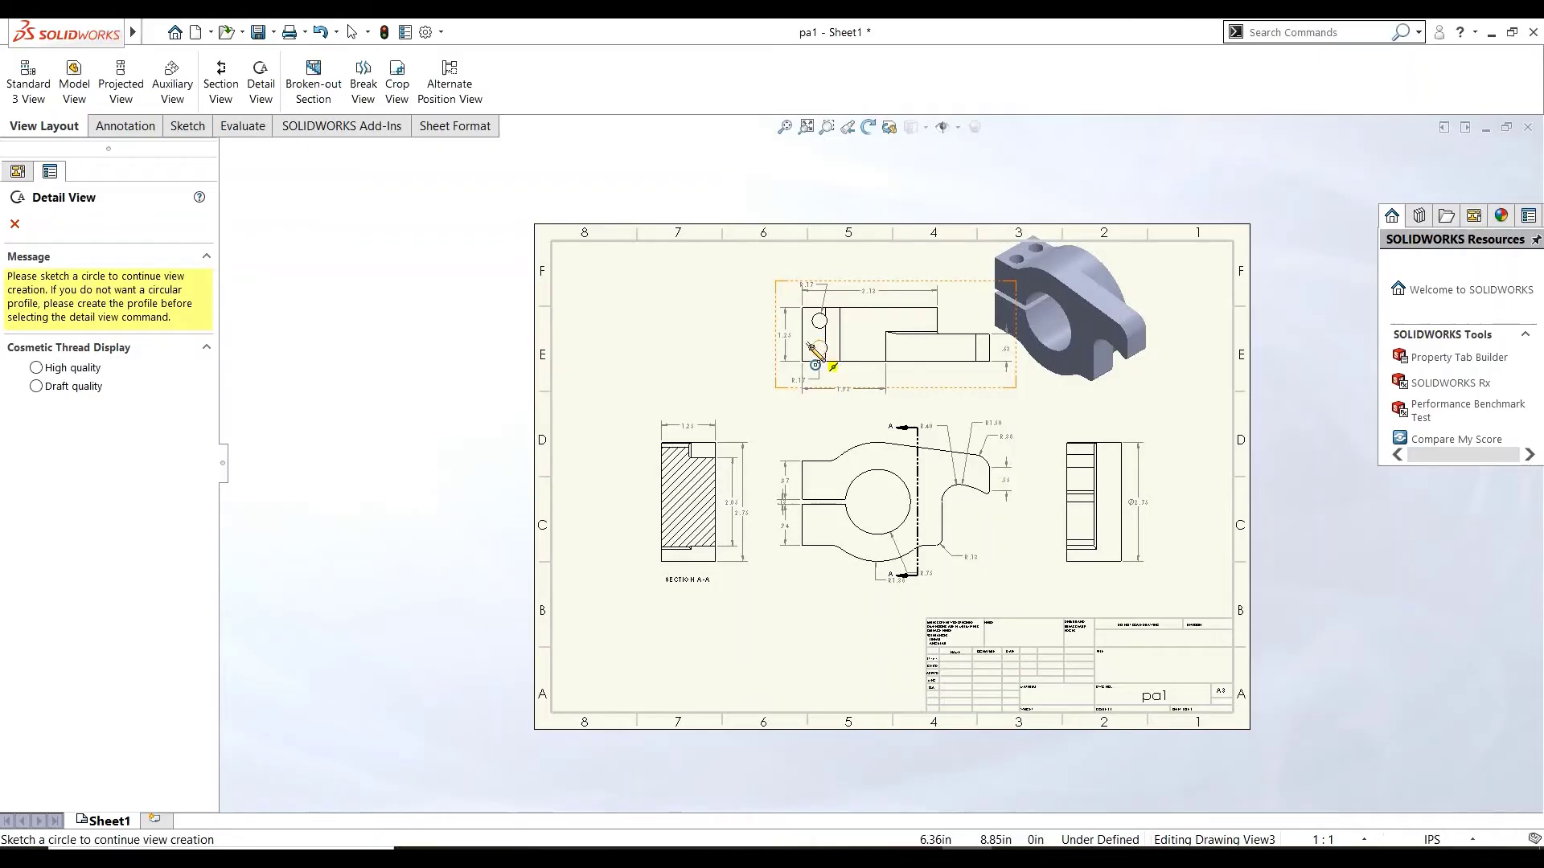
pyautogui.scroll(-2, 824, 350)
pyautogui.scroll(-2, 842, 390)
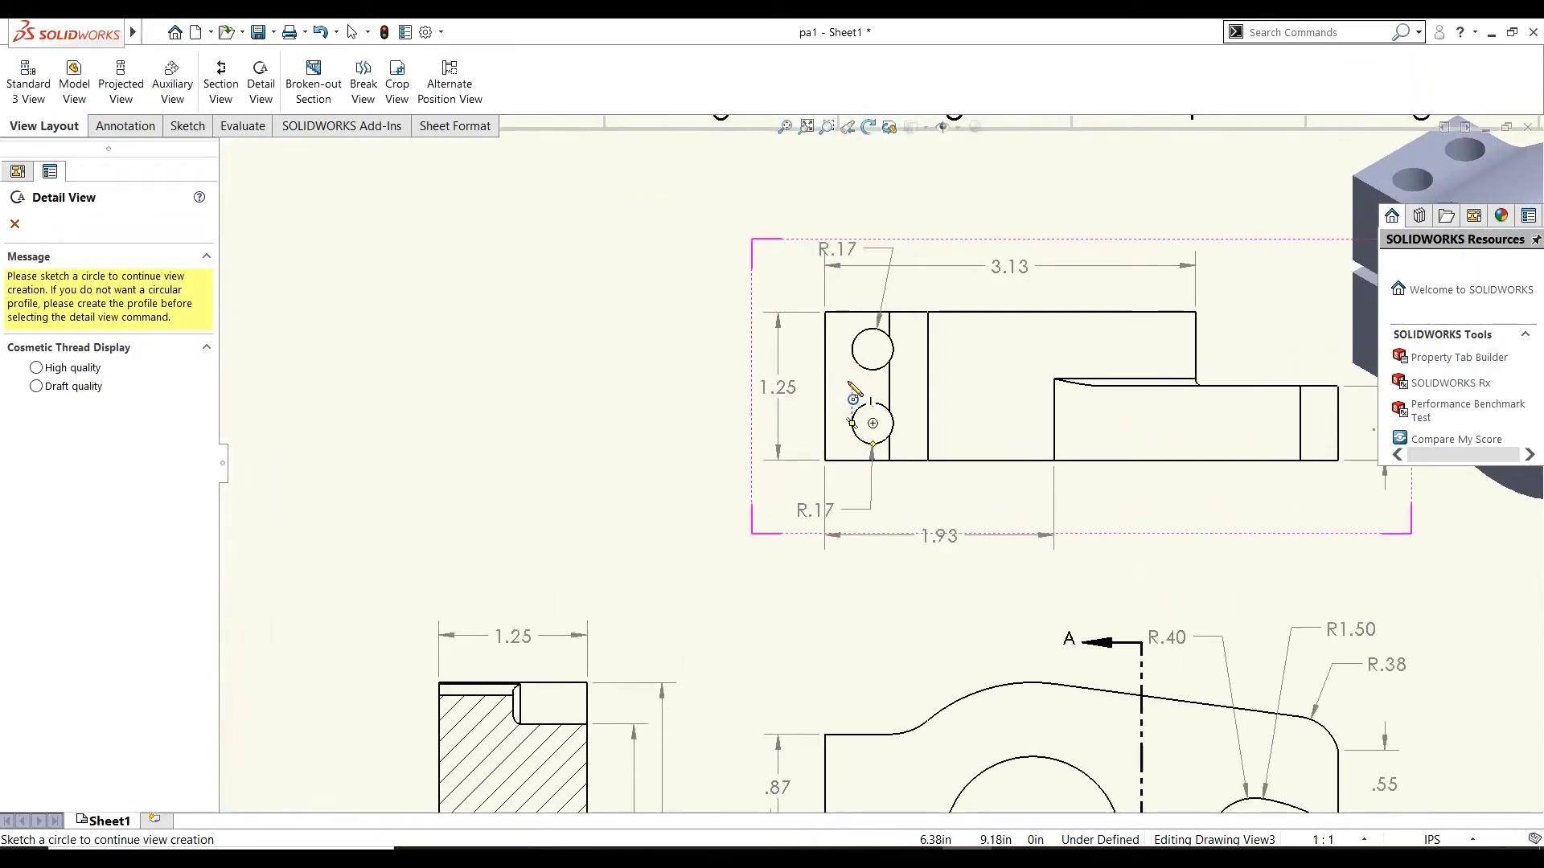
pyautogui.click(849, 383)
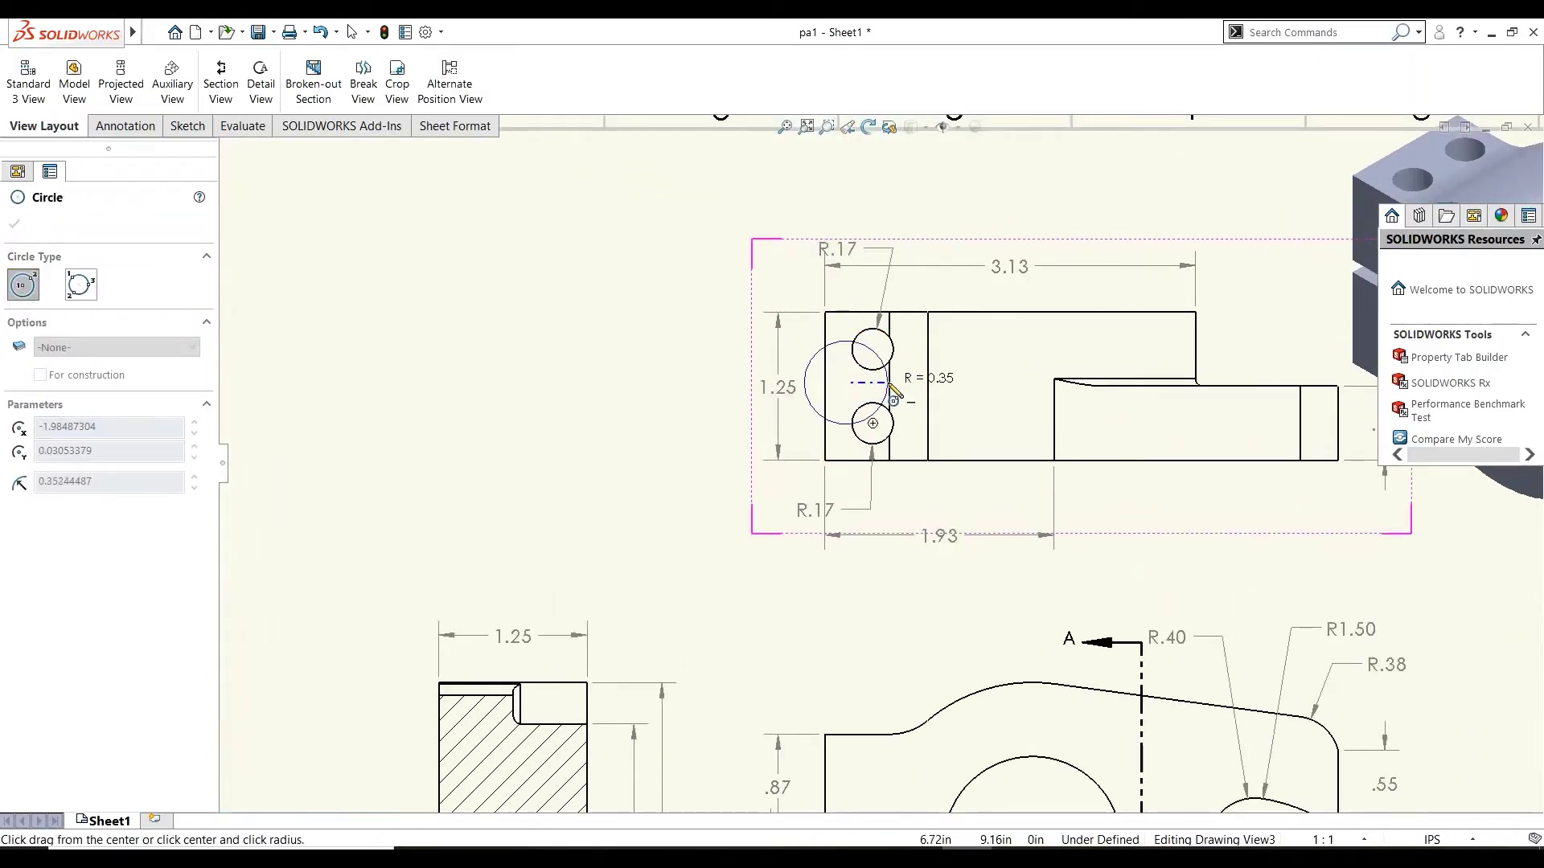
pyautogui.click(892, 390)
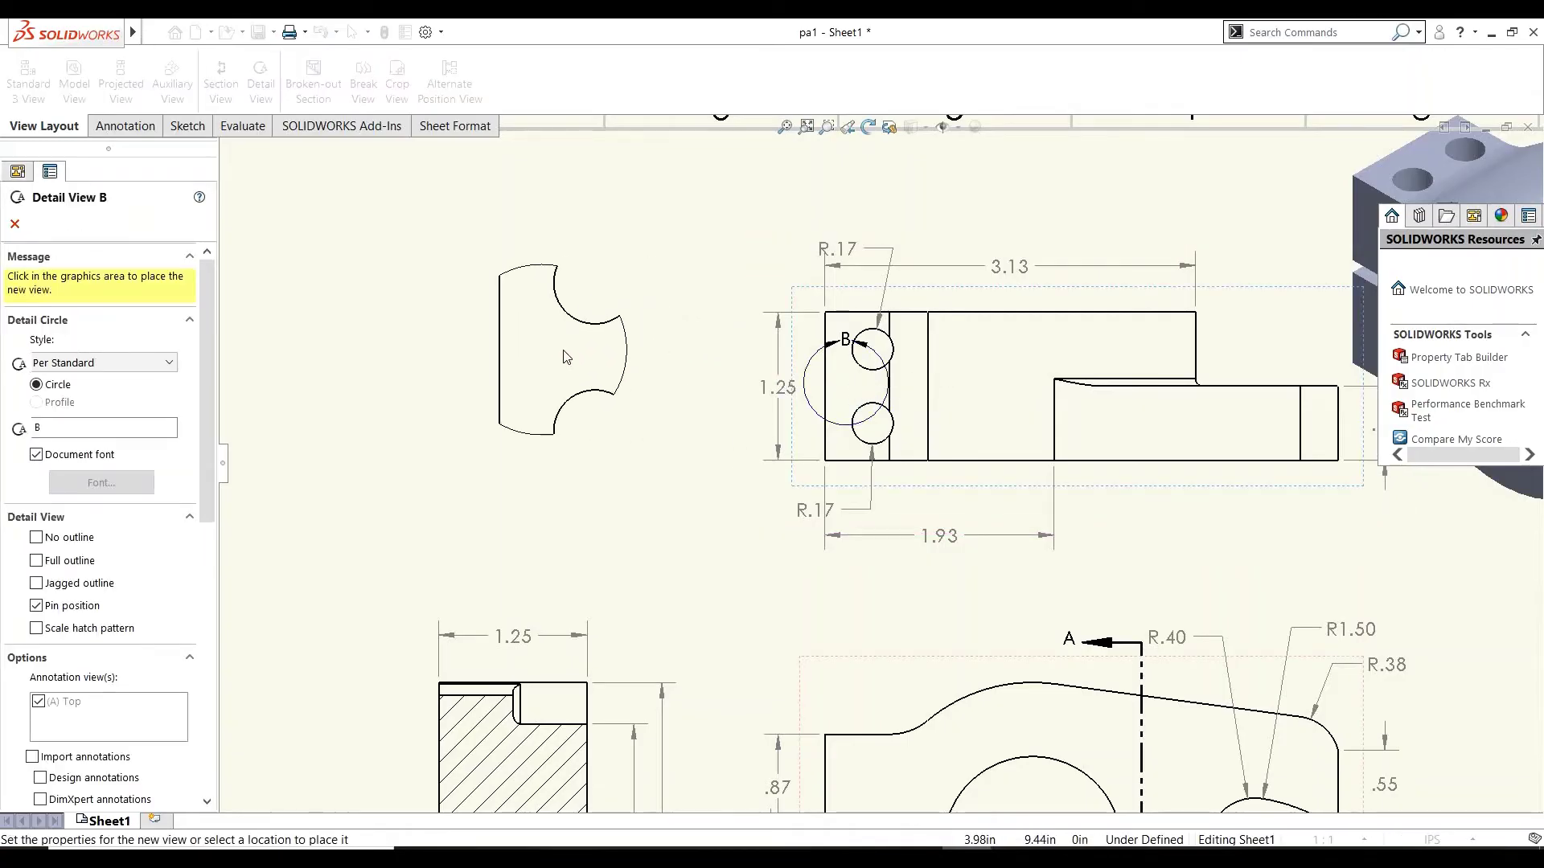
pyautogui.click(599, 354)
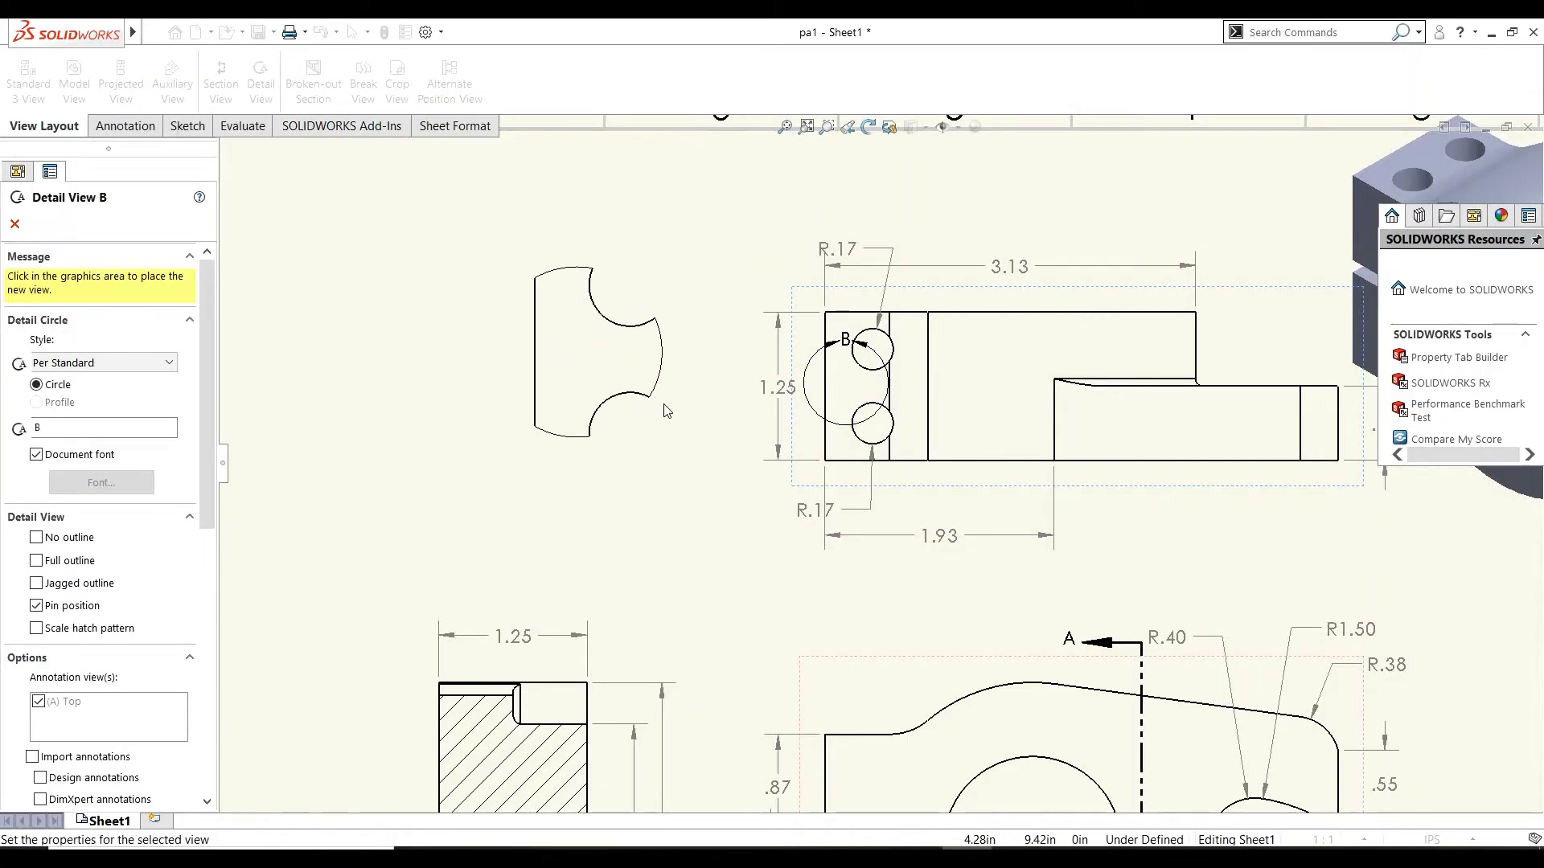
# - Cancel a stray outline in Detail B and close the detail view settings
pyautogui.scroll(-1, 696, 440)
pyautogui.scroll(2, 909, 468)
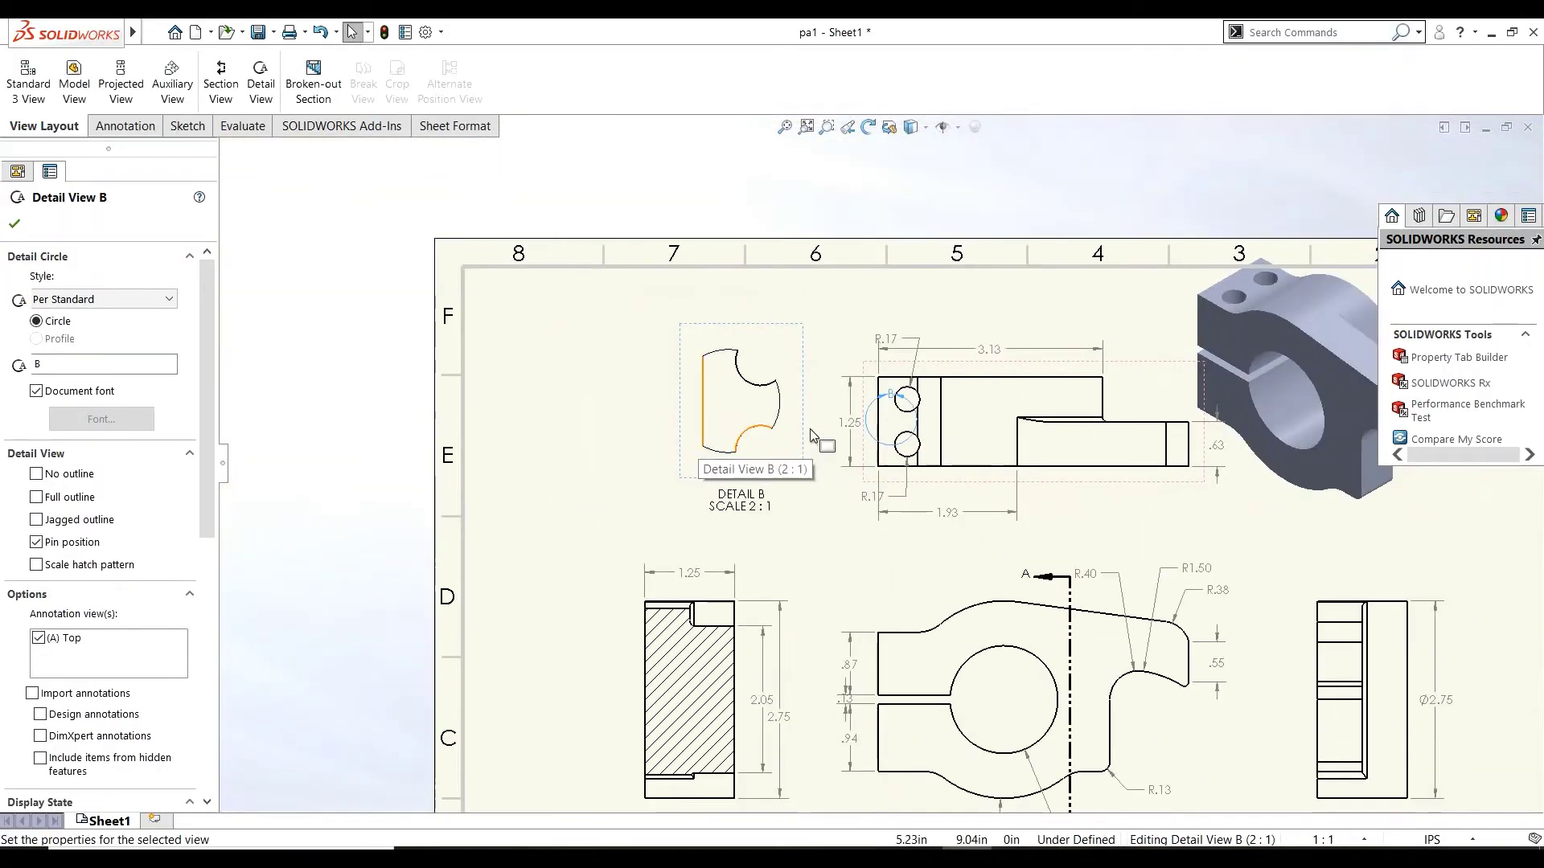
pyautogui.click(313, 80)
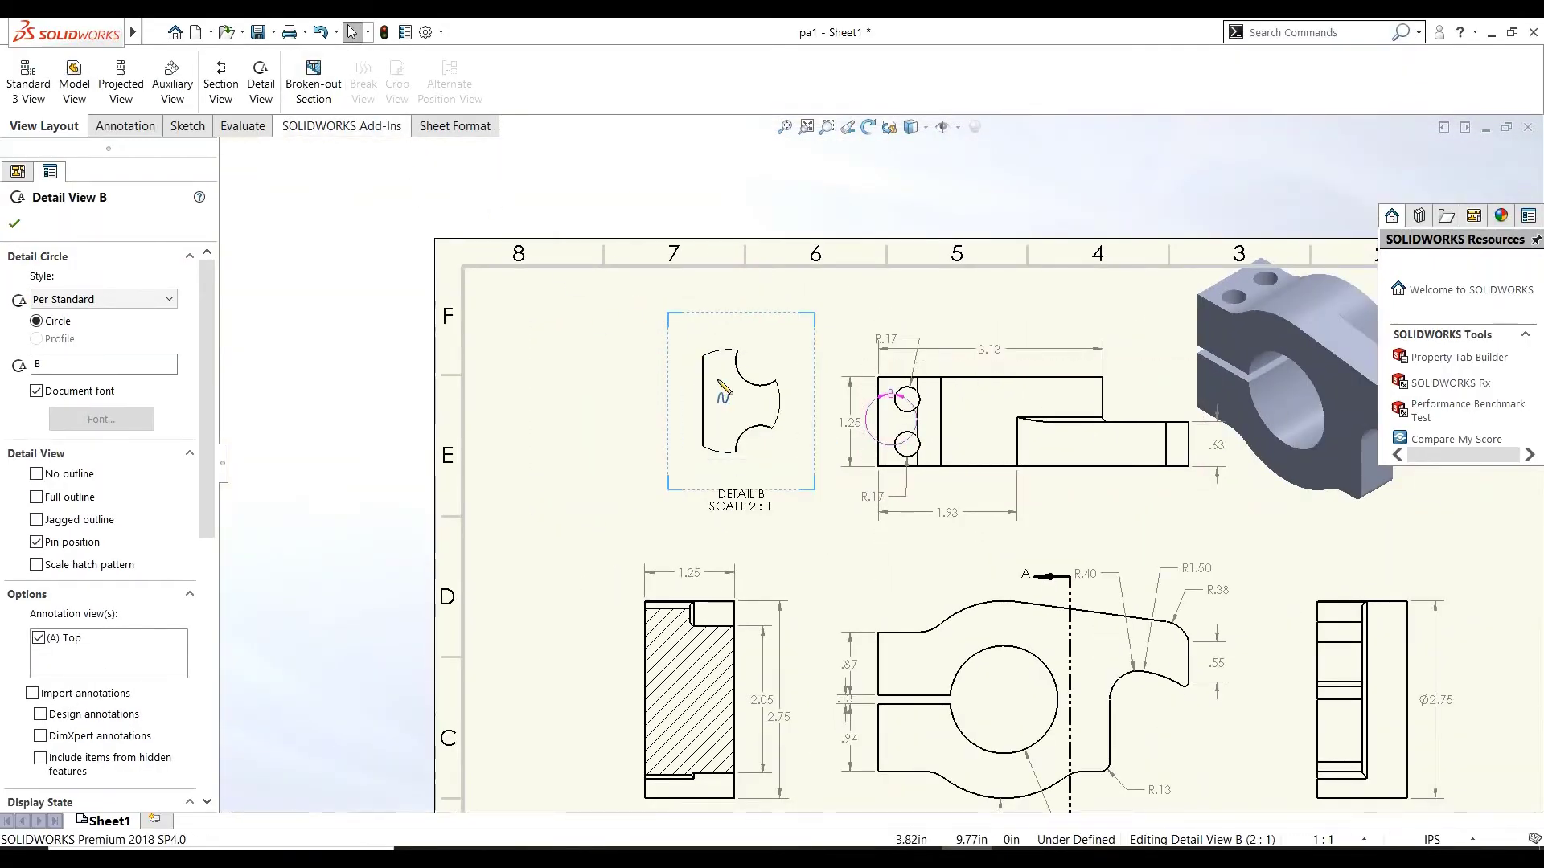
pyautogui.click(735, 361)
pyautogui.press('Escape')
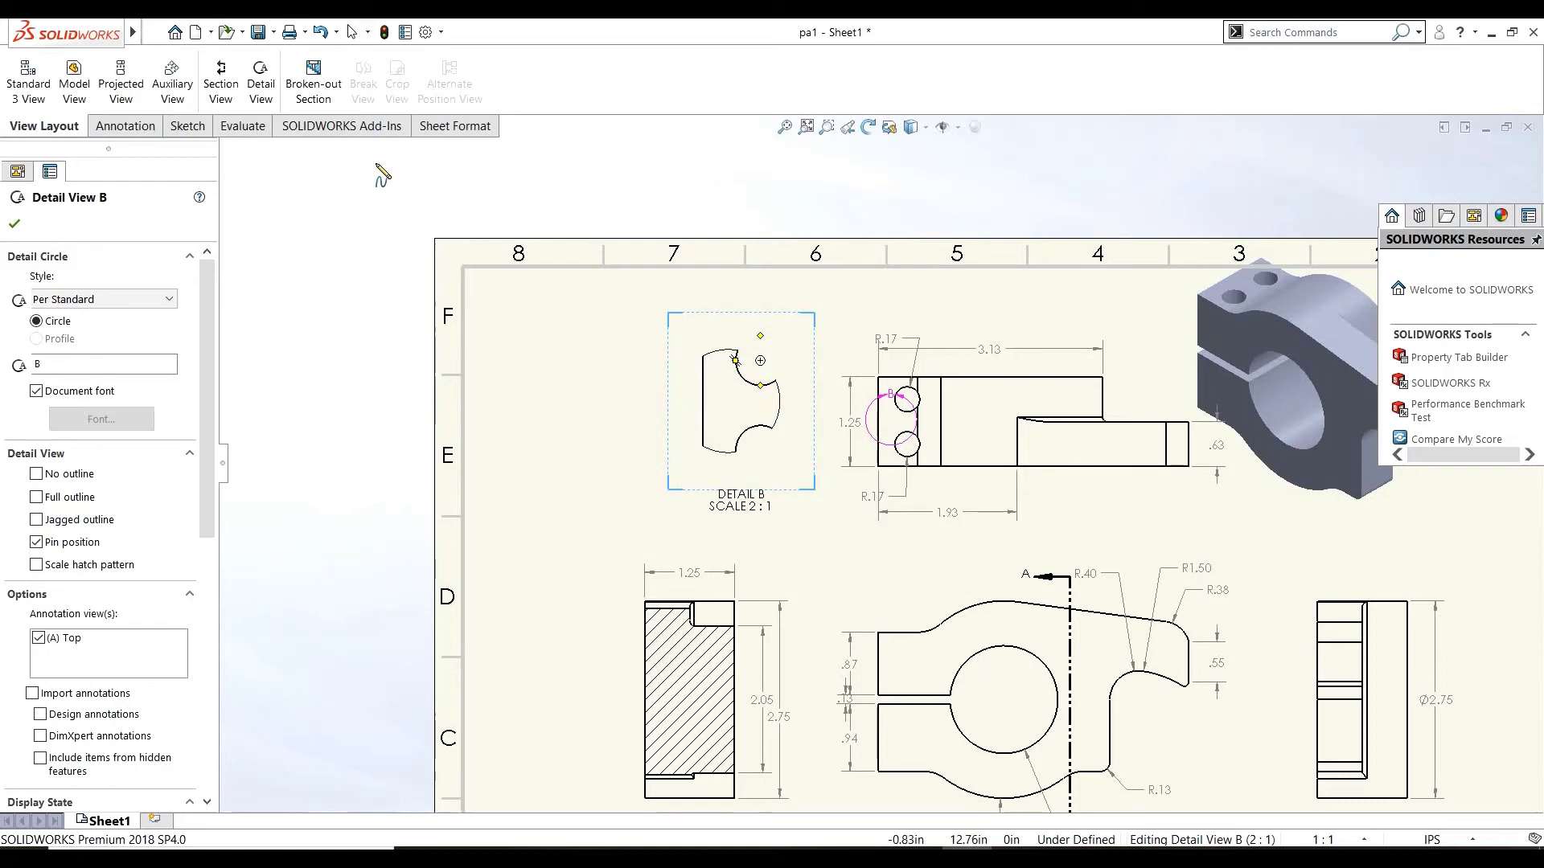
pyautogui.press('Escape')
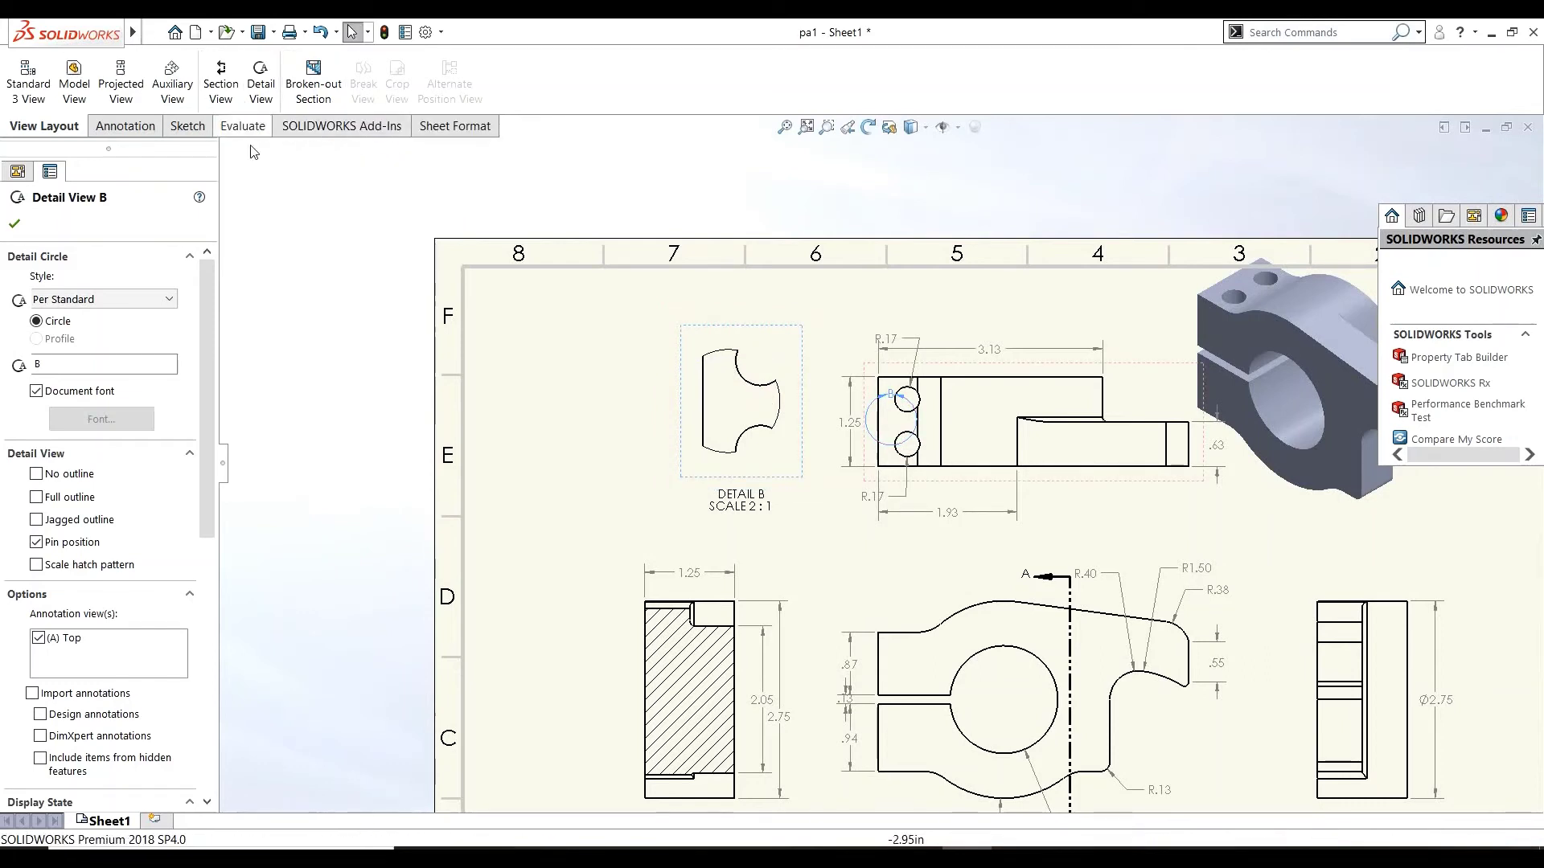
pyautogui.click(14, 225)
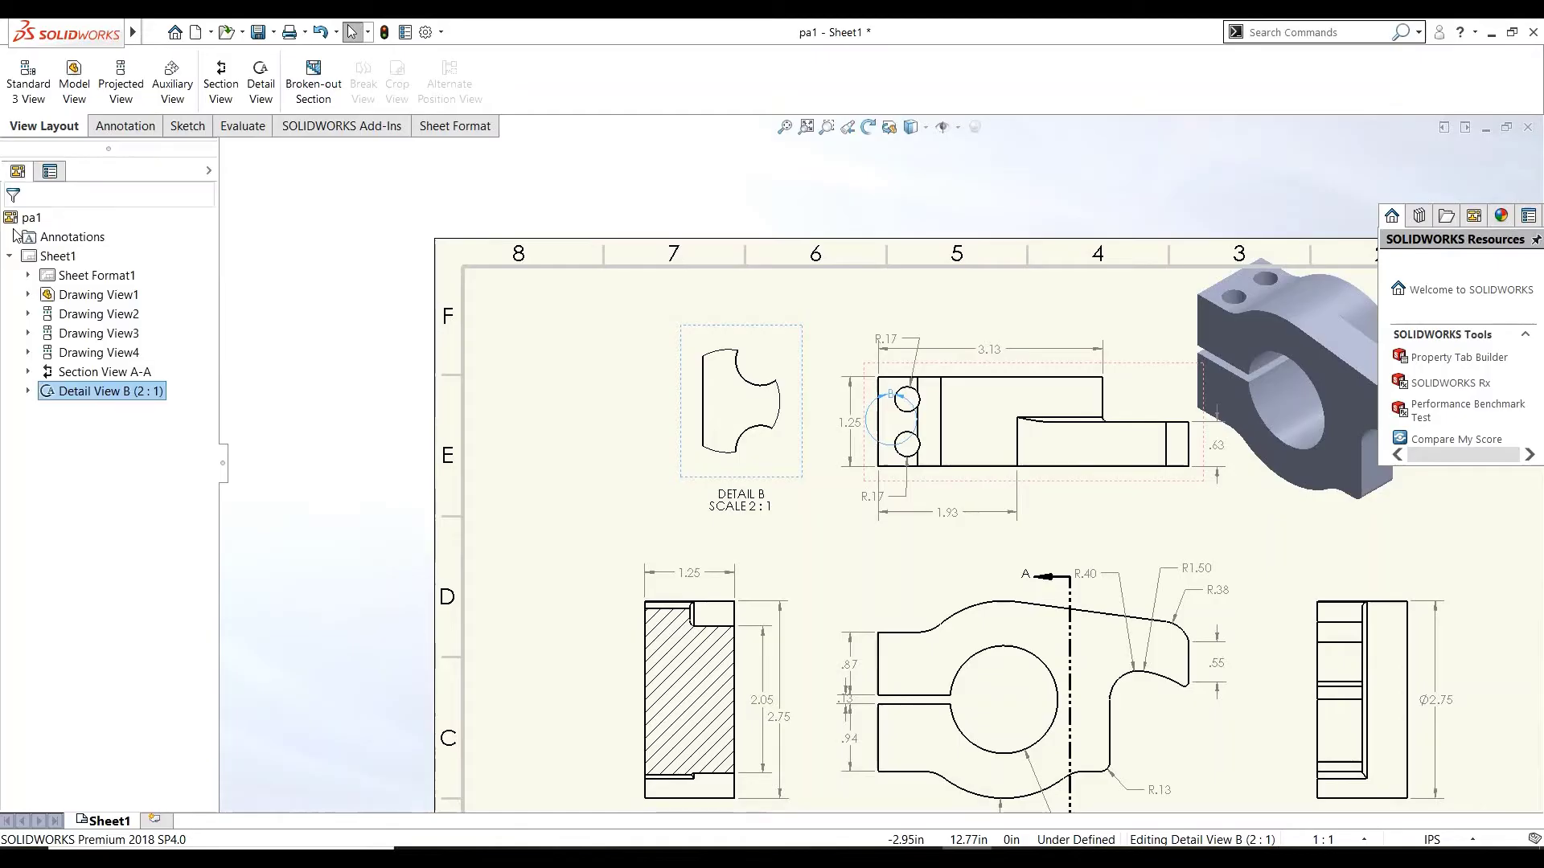
pyautogui.click(341, 166)
# - Review the sheet layout and bring up the Annotation tools
pyautogui.scroll(-1, 797, 398)
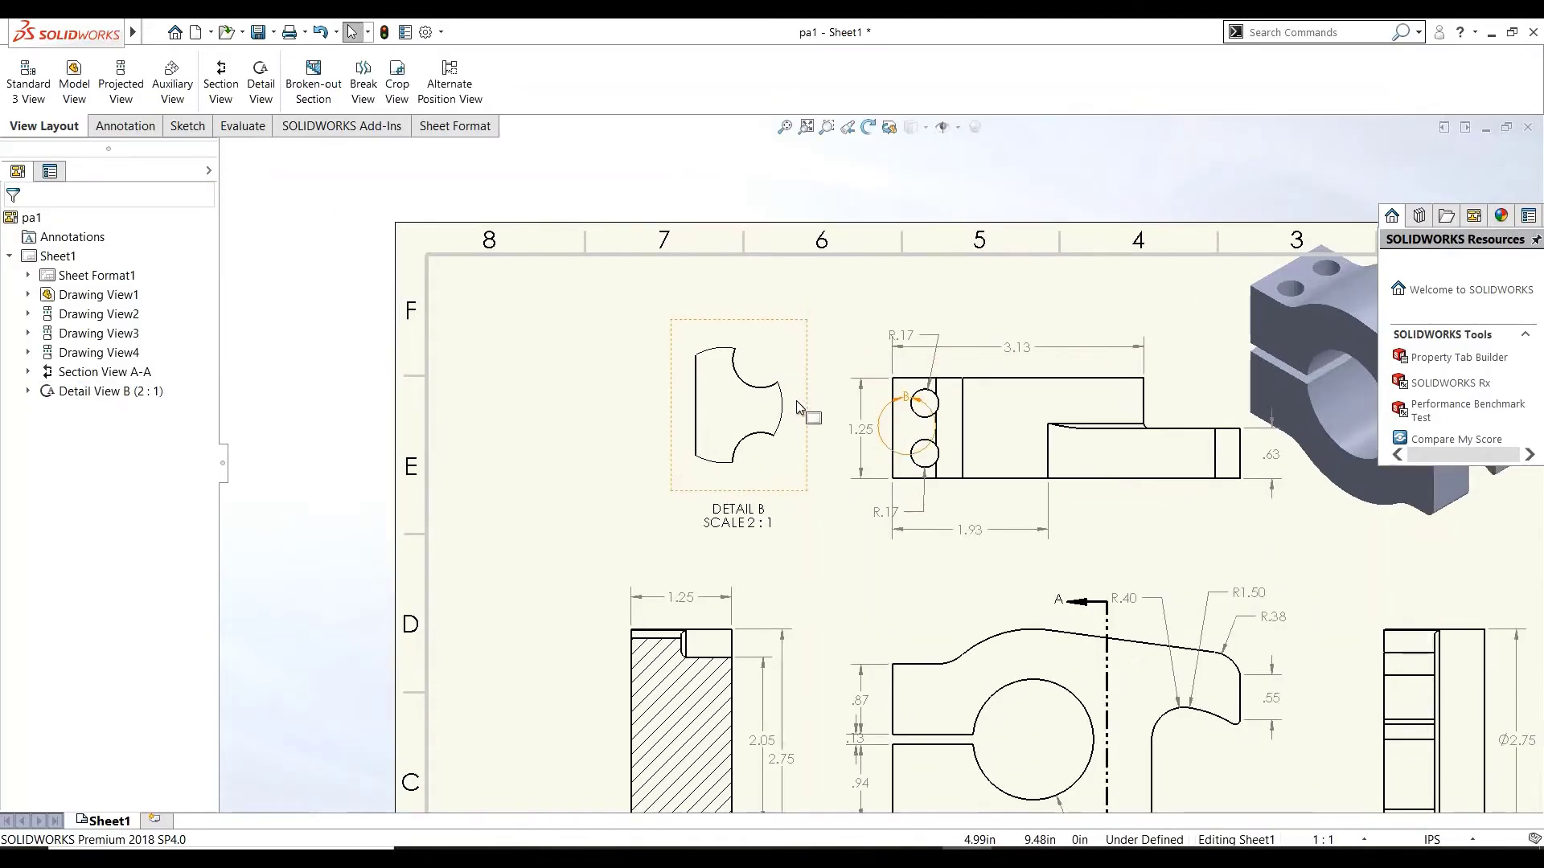
pyautogui.scroll(1, 799, 406)
pyautogui.scroll(2, 923, 486)
pyautogui.scroll(2, 981, 555)
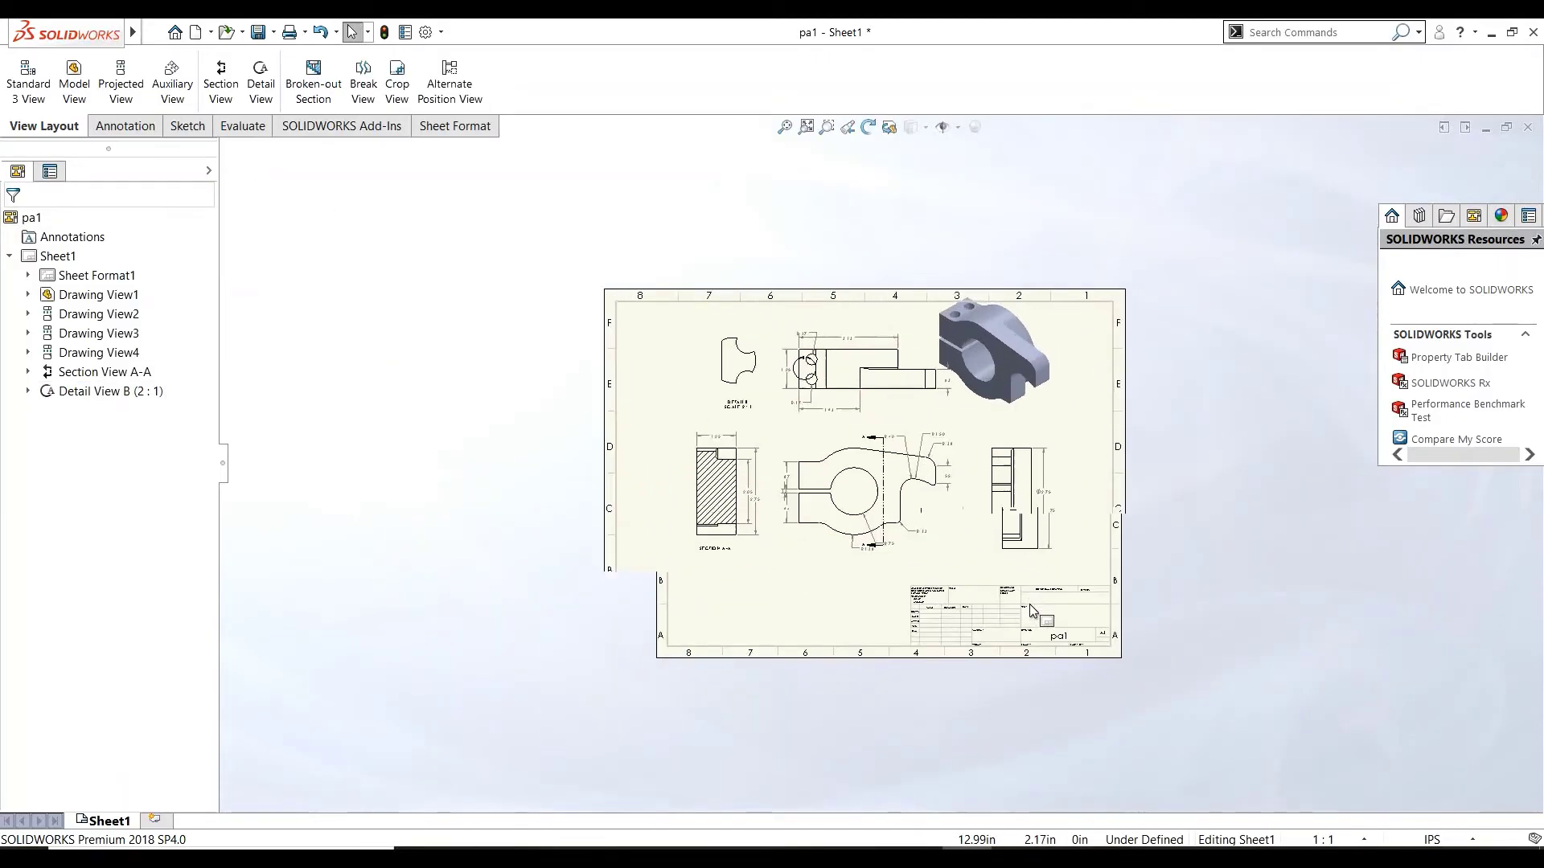
pyautogui.scroll(-1, 924, 515)
pyautogui.scroll(-1, 804, 434)
pyautogui.scroll(-1, 735, 383)
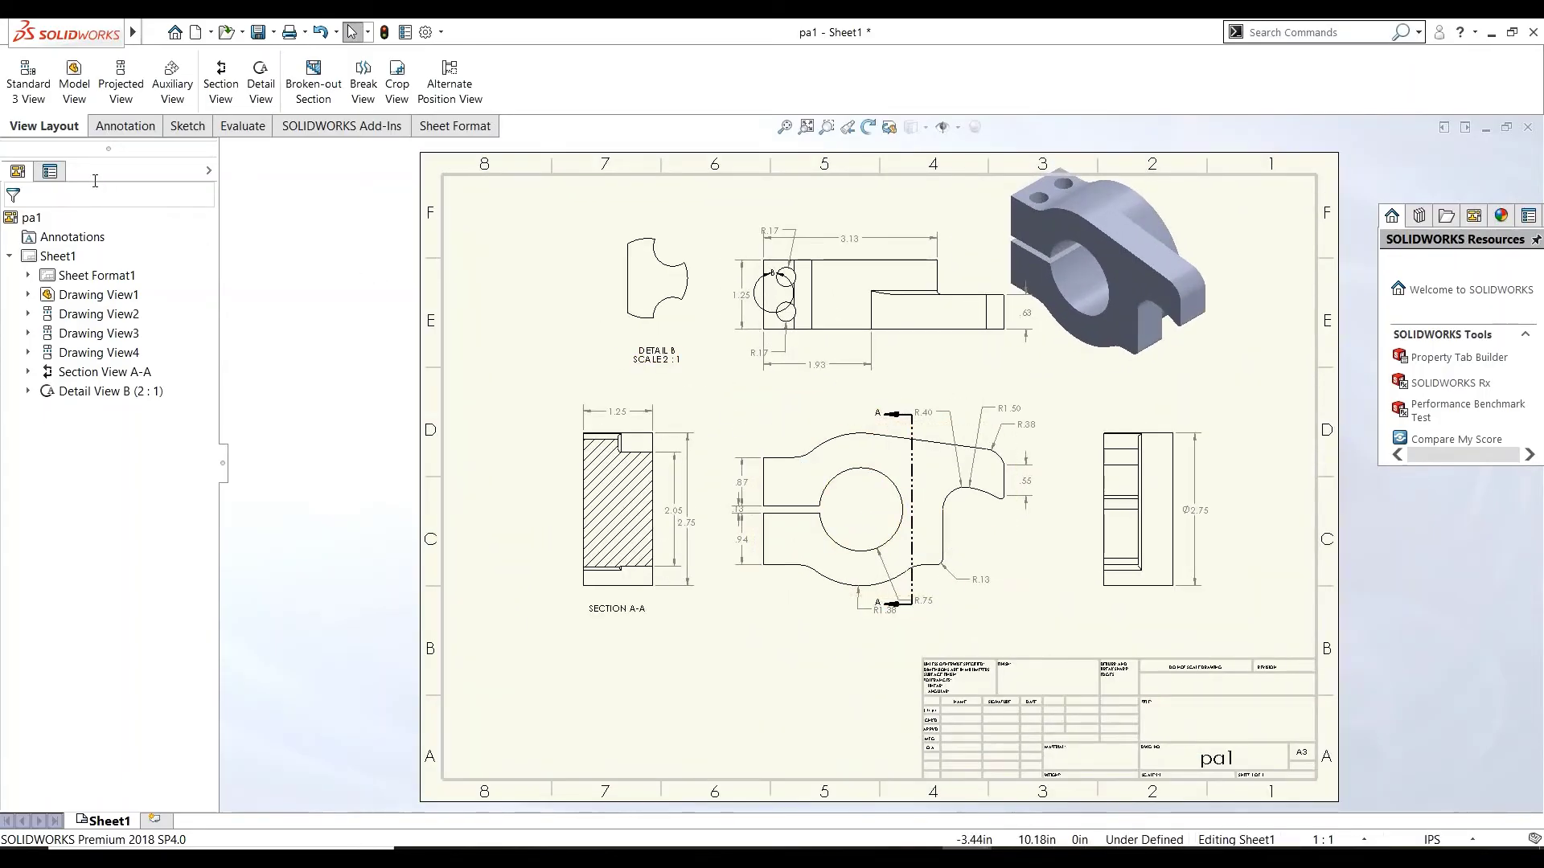
pyautogui.click(111, 131)
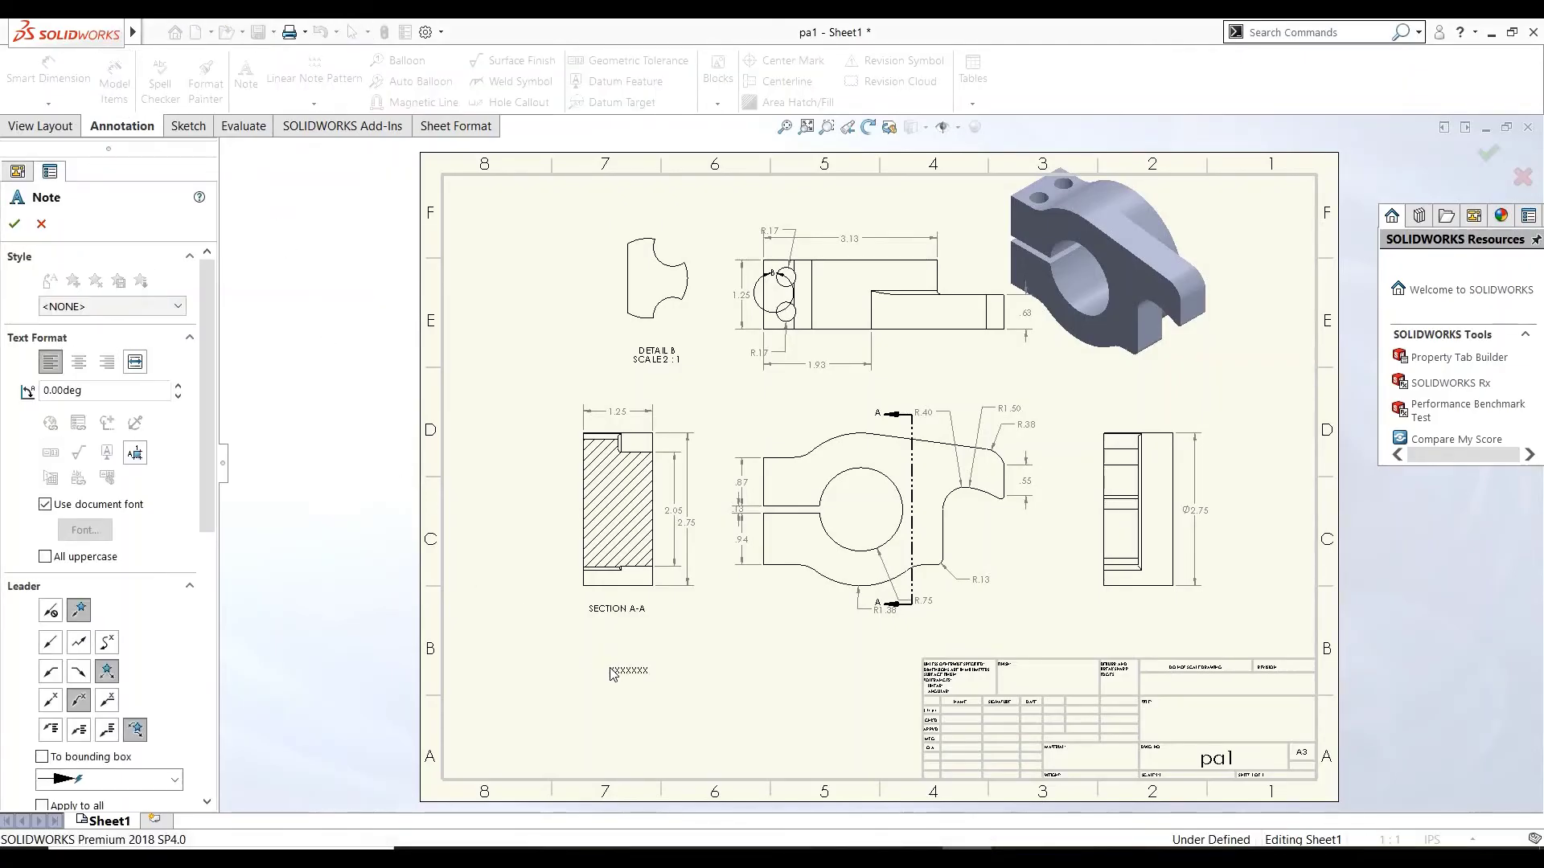
# - Place a note 'All Dimension Are in mm' below Section A-A in Times New Roman
pyautogui.click(614, 668)
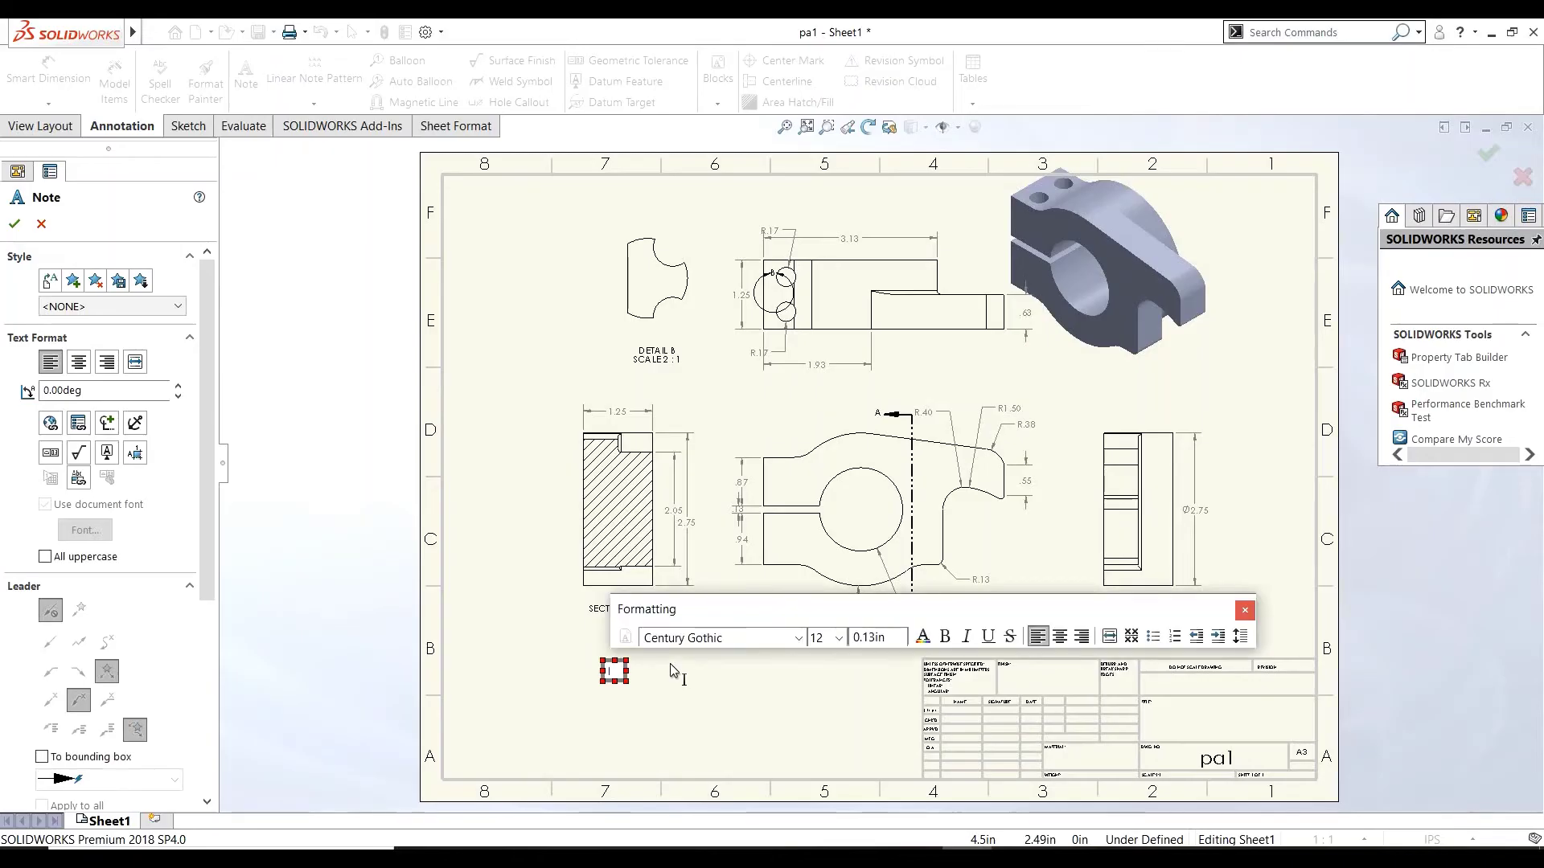
pyautogui.write('All Di')
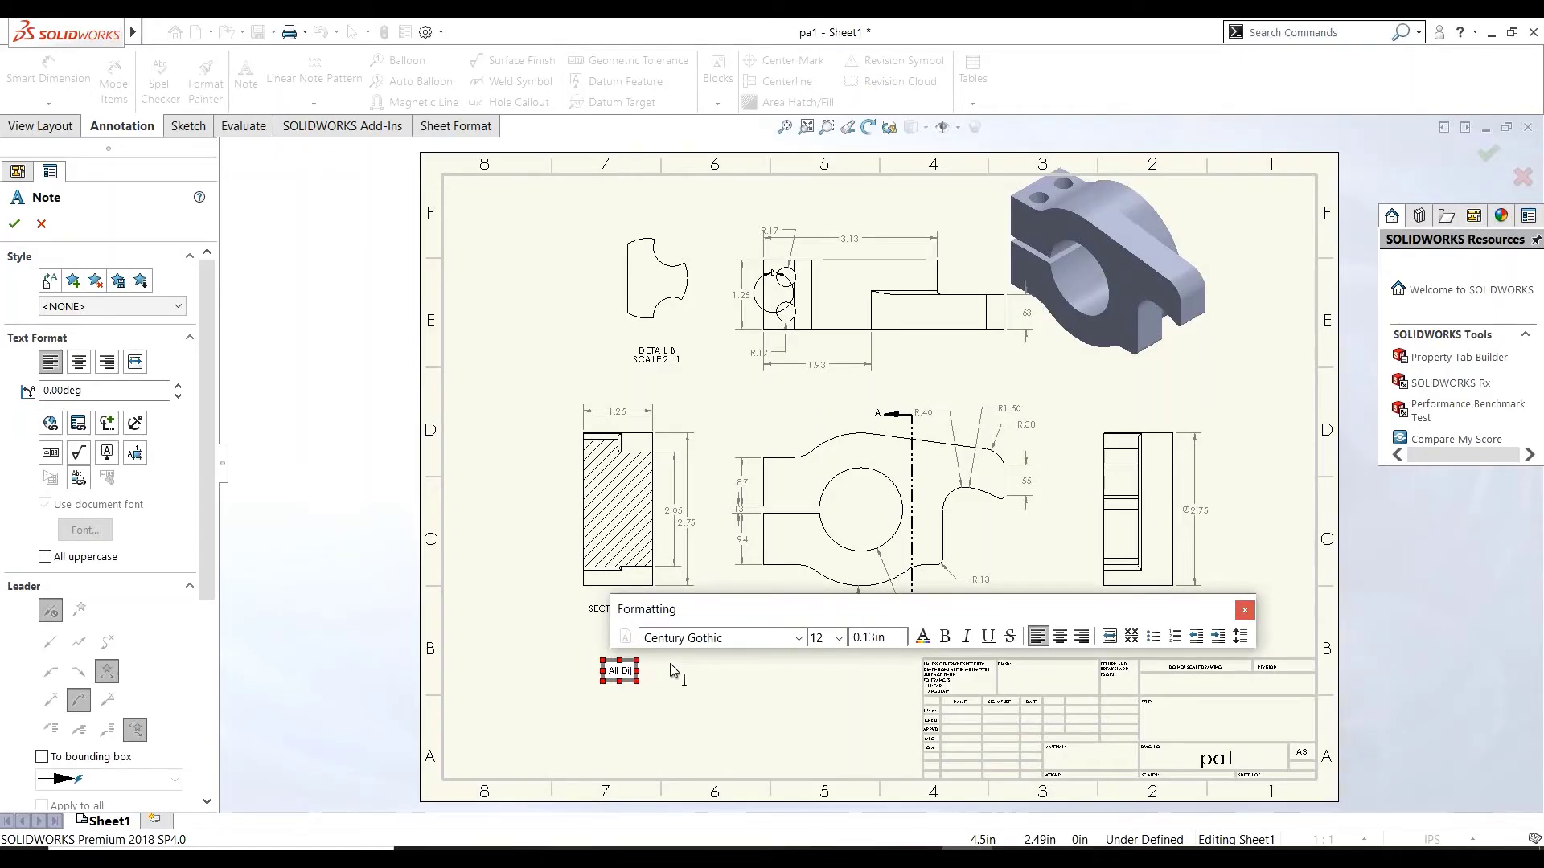
pyautogui.write('mension Are in mm')
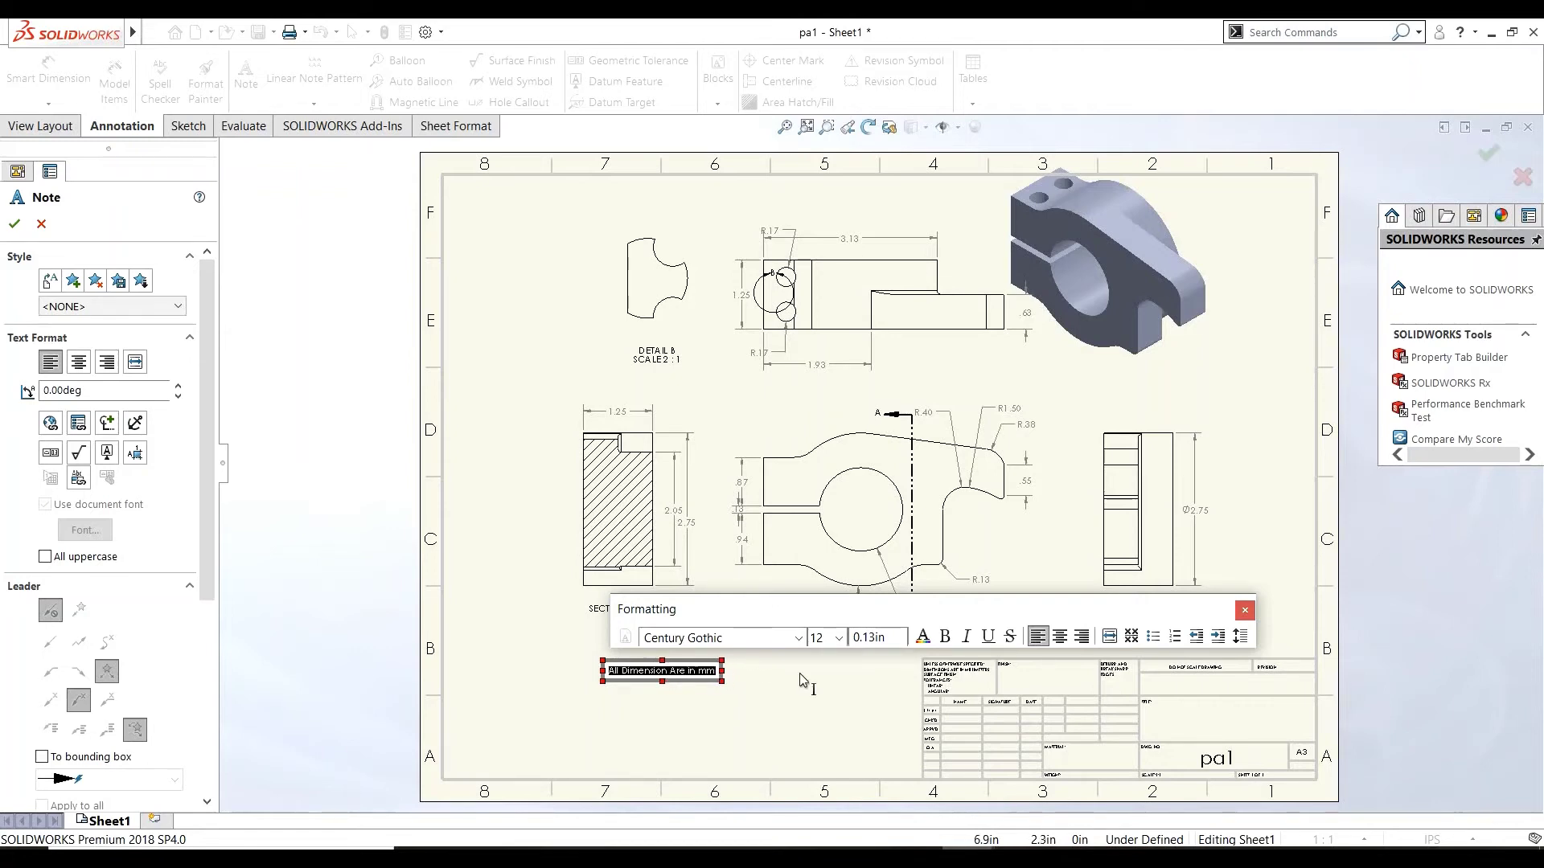
pyautogui.click(798, 638)
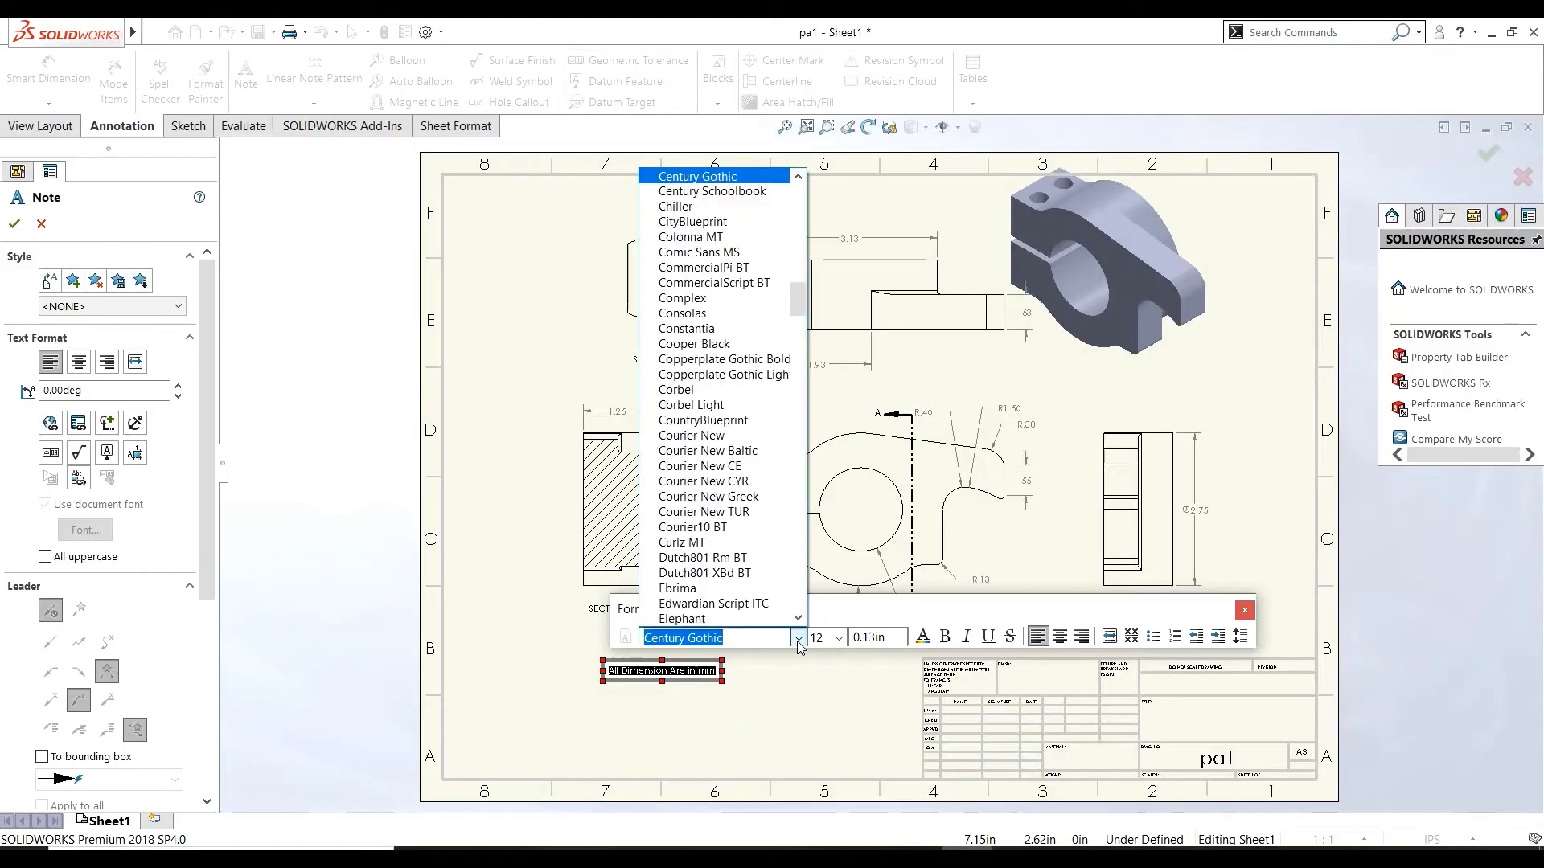
pyautogui.write('ti')
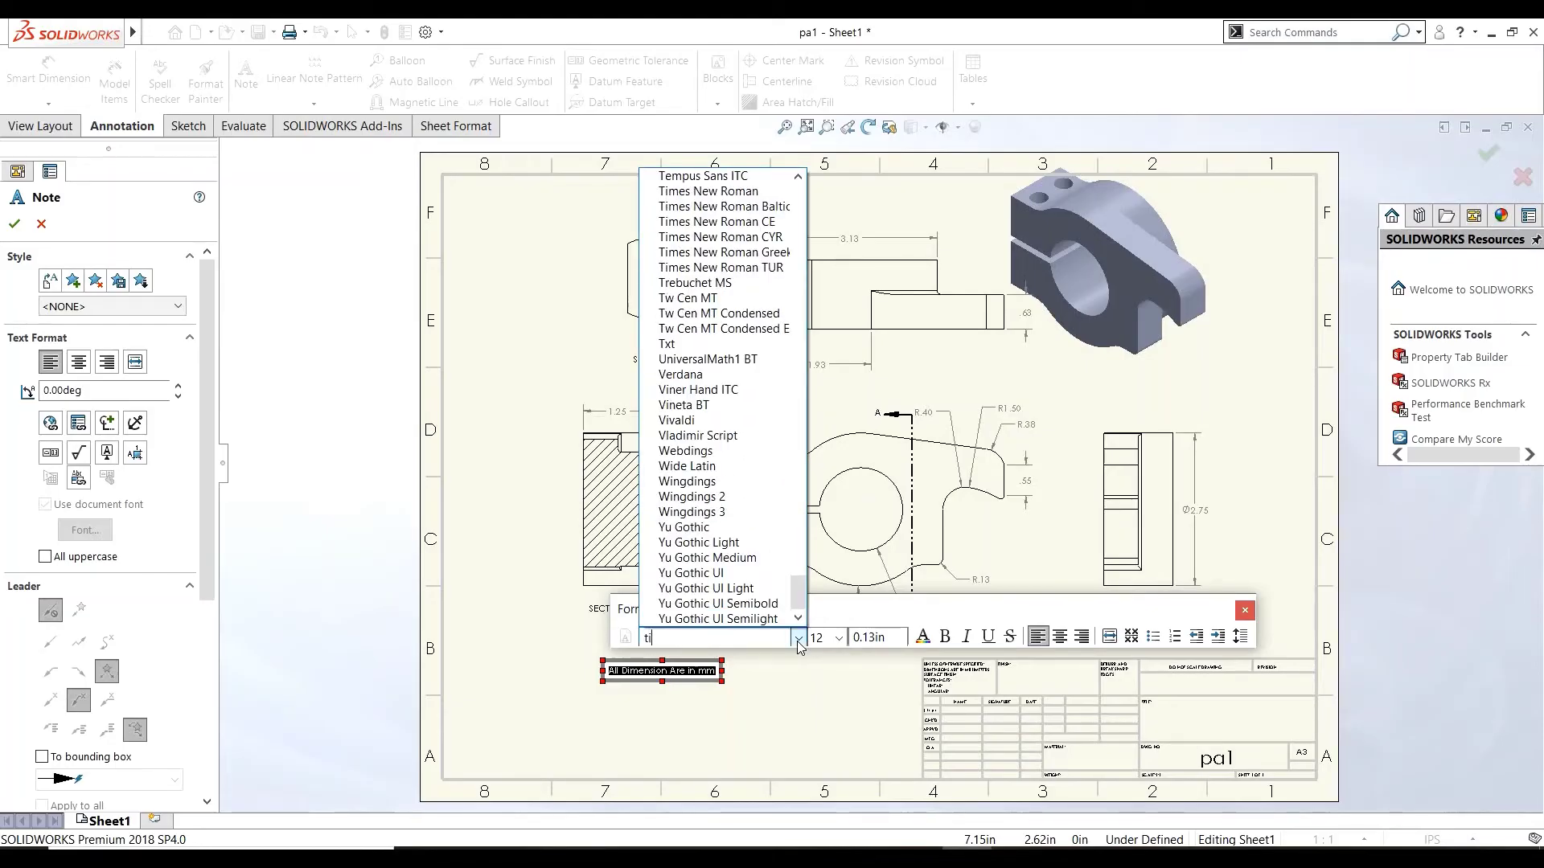
pyautogui.click(707, 192)
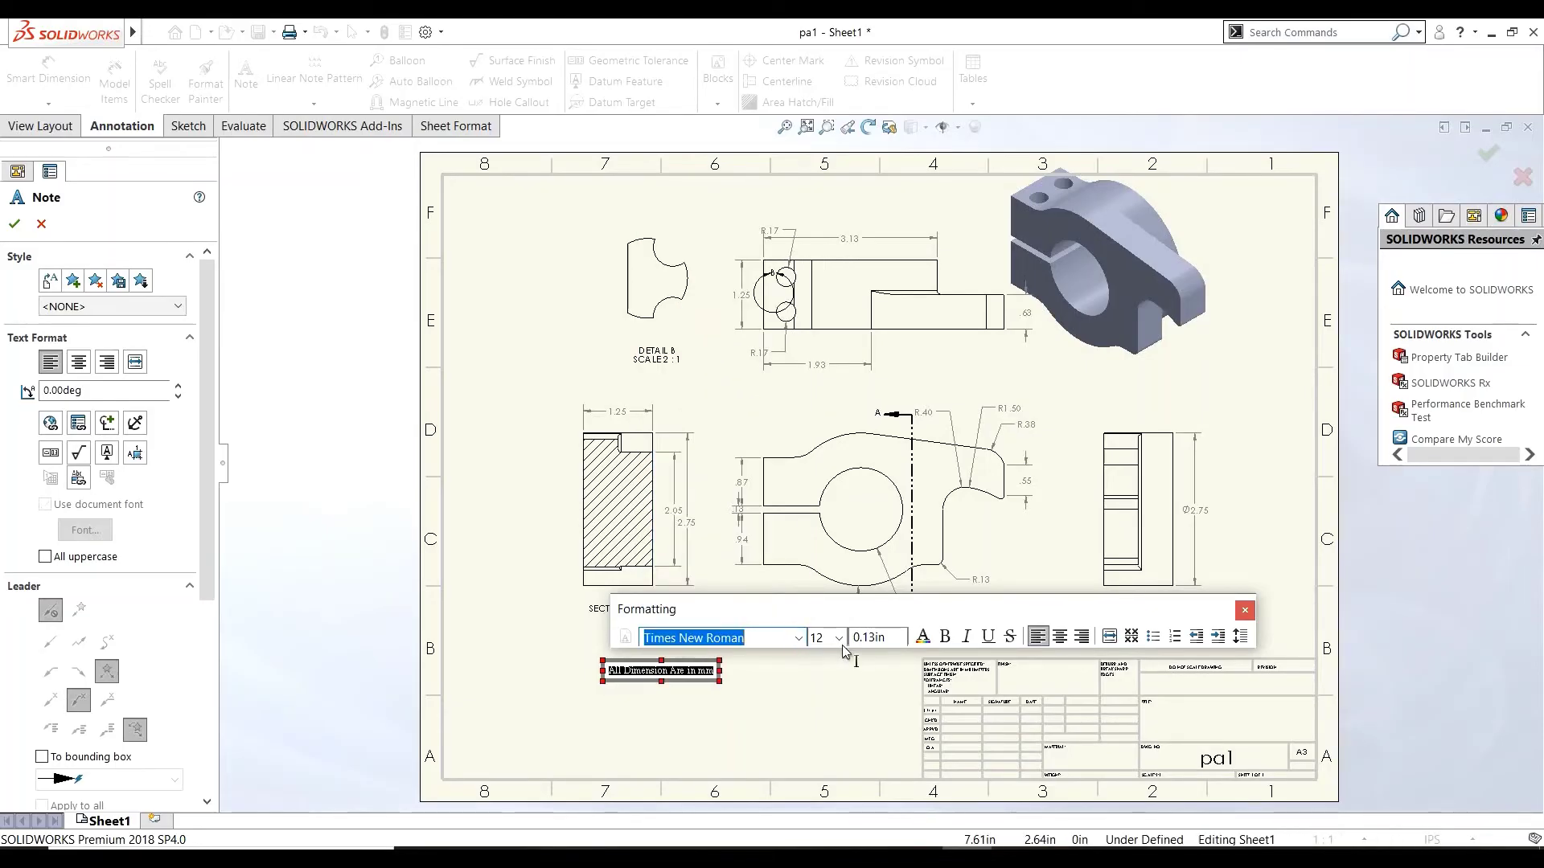
# - Set the note's font size to 24 and finish placing it
pyautogui.click(839, 638)
pyautogui.click(824, 575)
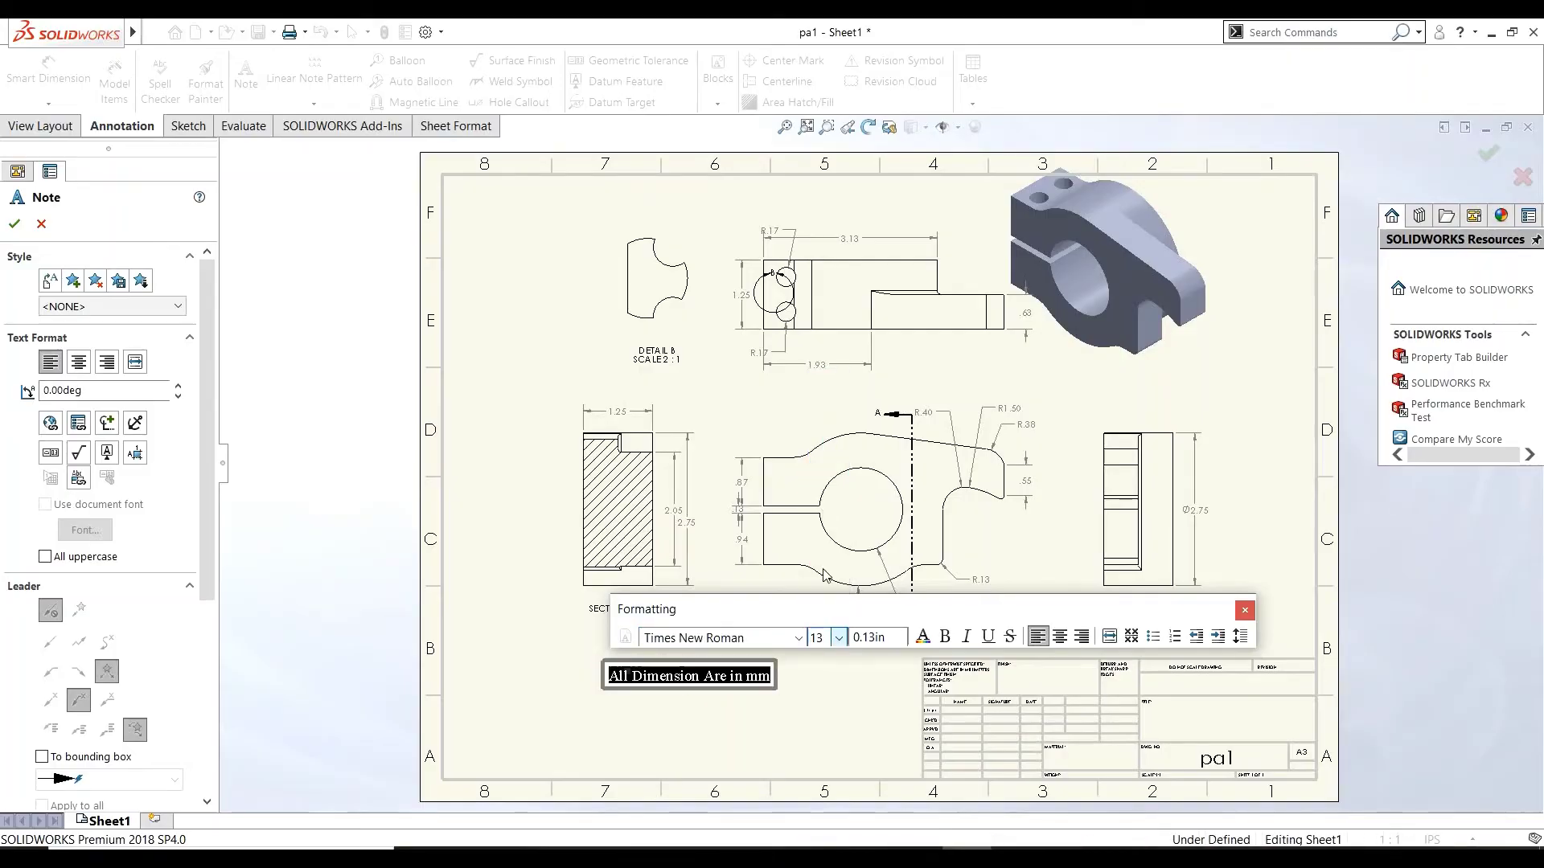
pyautogui.doubleClick(824, 638)
pyautogui.write('20')
pyautogui.click(841, 637)
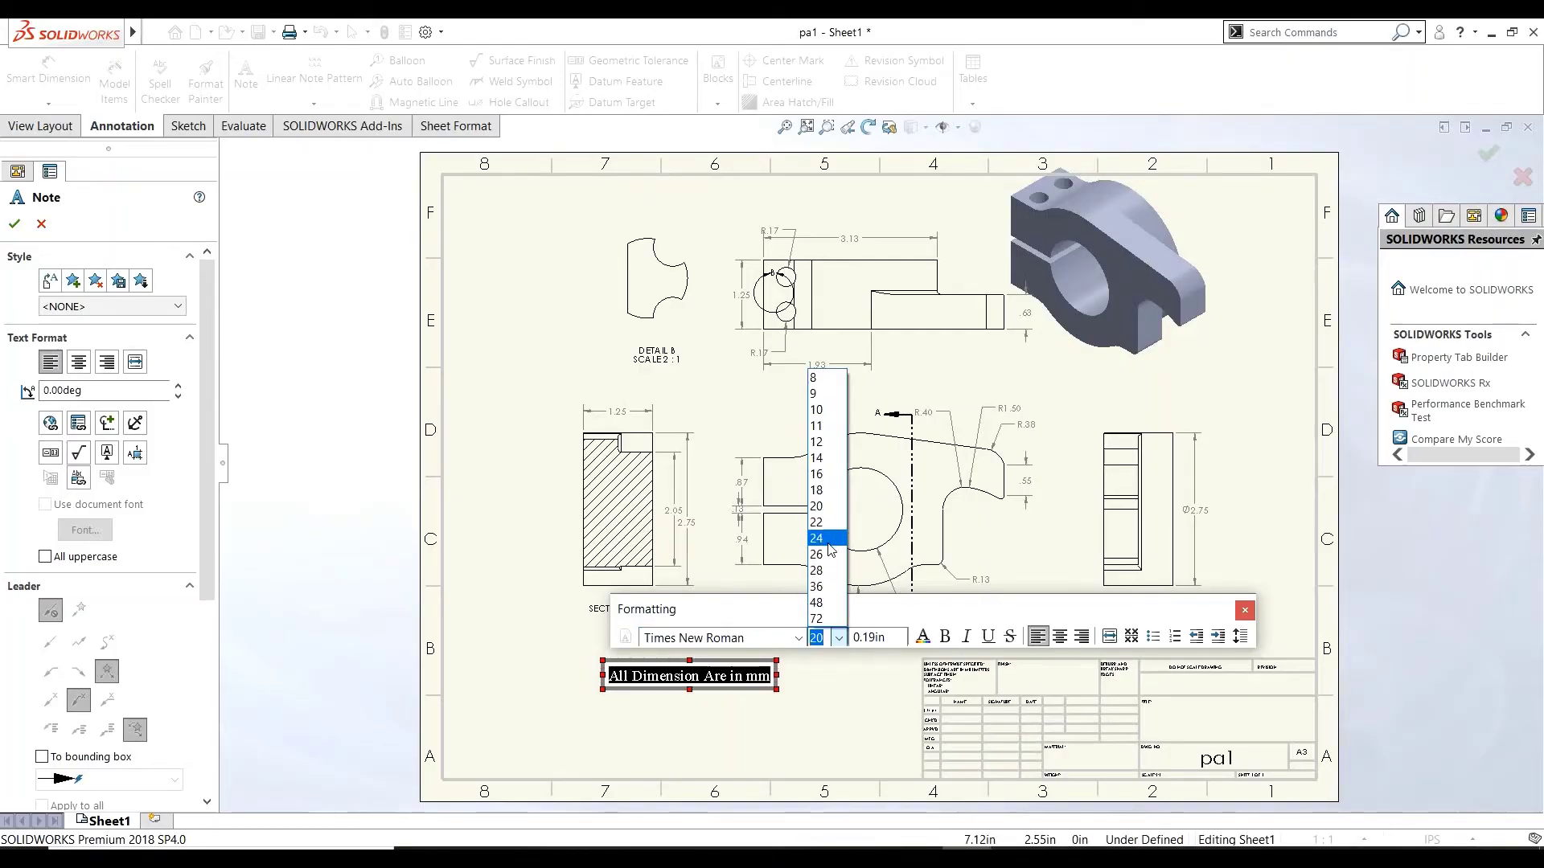
pyautogui.click(828, 550)
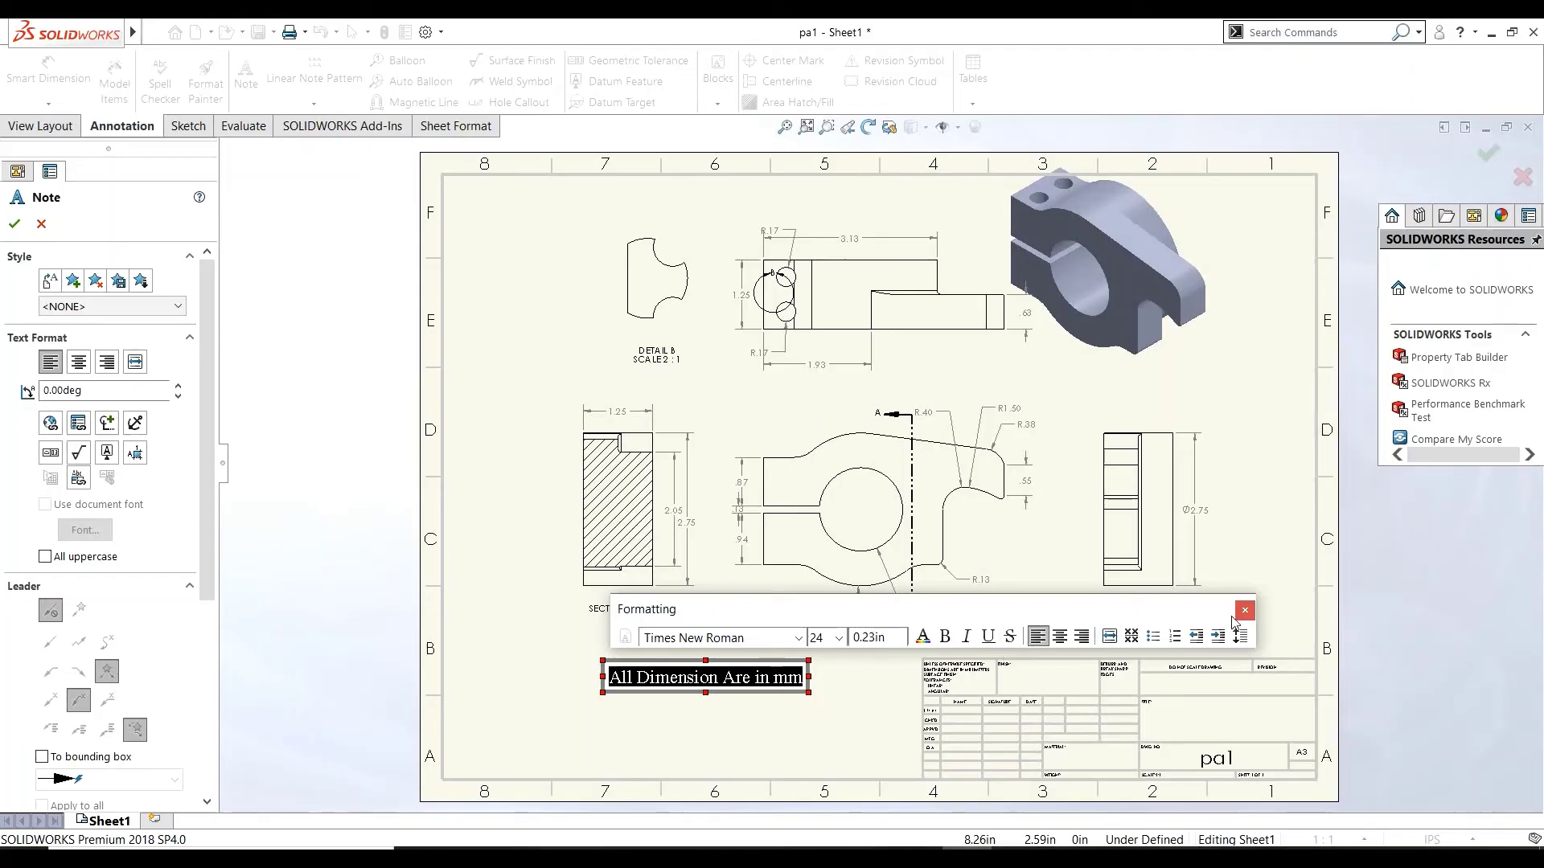
pyautogui.click(14, 227)
pyautogui.click(741, 721)
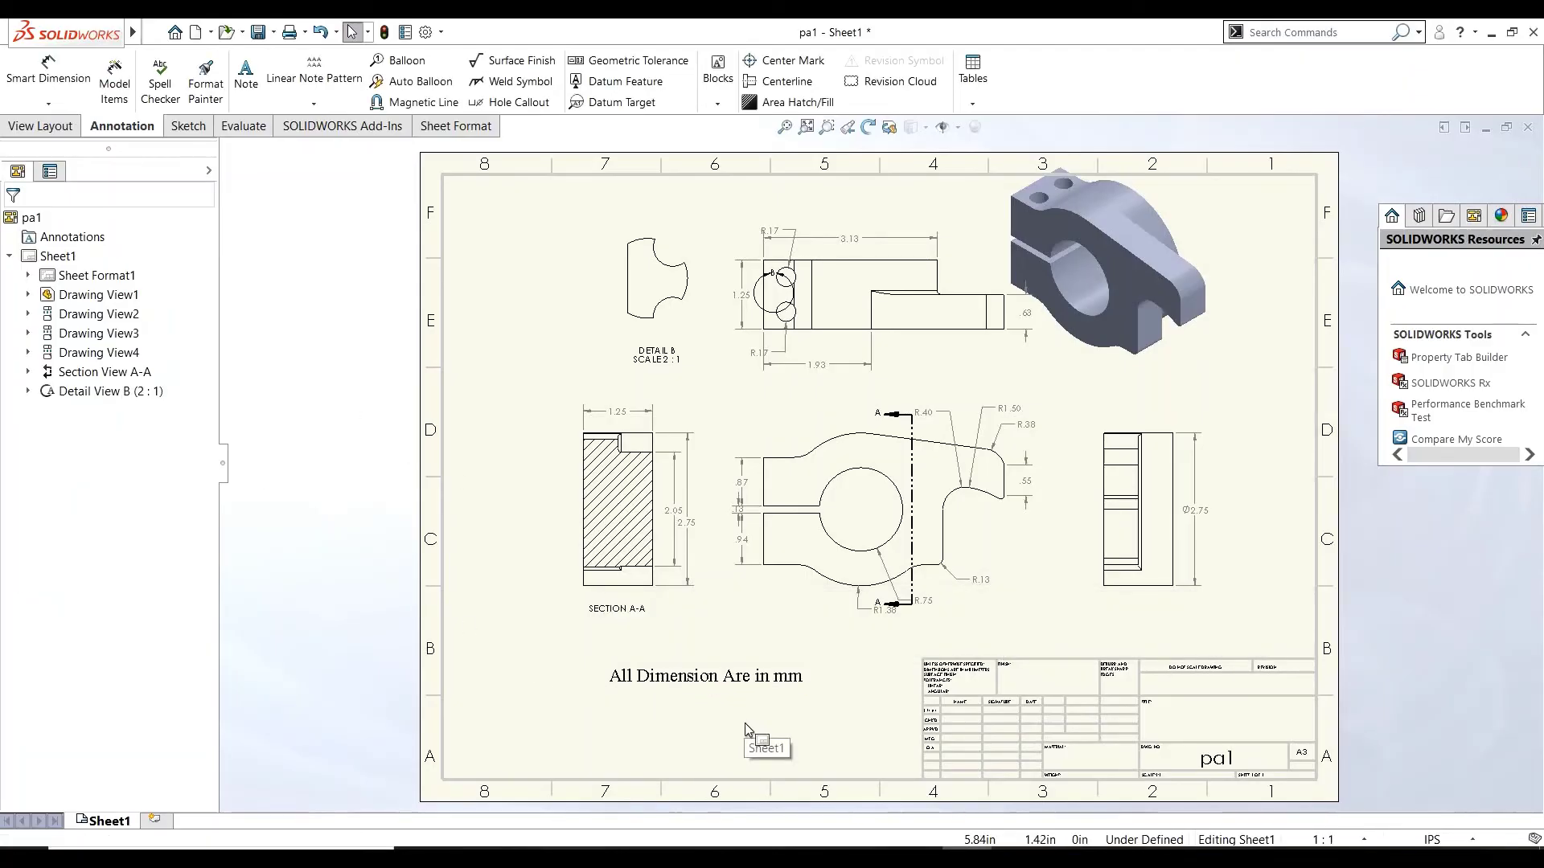
# - Zoom to fit the whole sheet and start editing Sheet Format1
pyautogui.press('z')
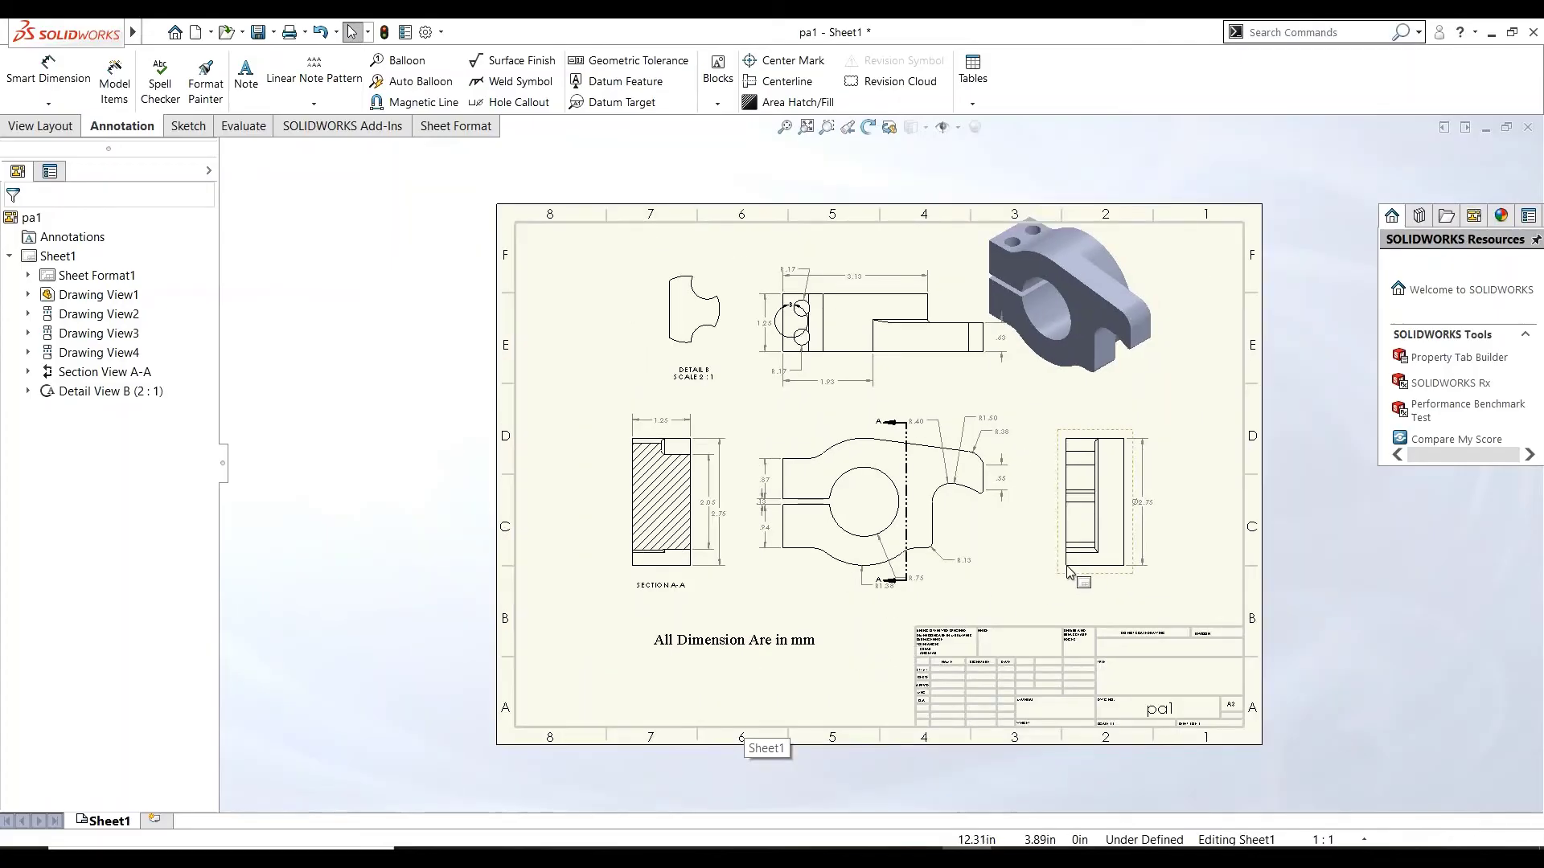
pyautogui.scroll(-1, 1069, 571)
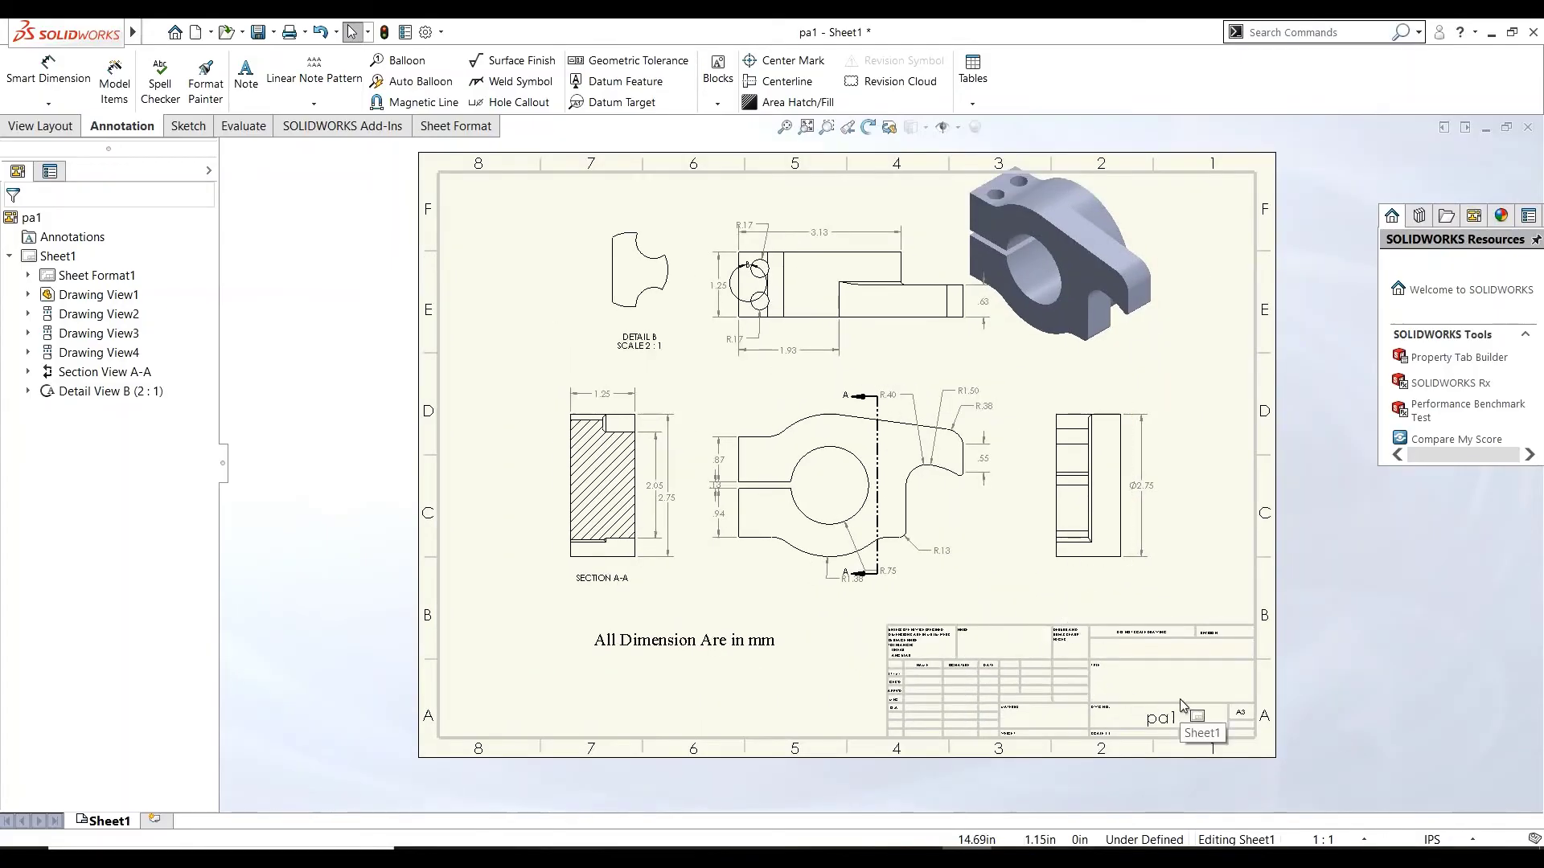
pyautogui.click(110, 277)
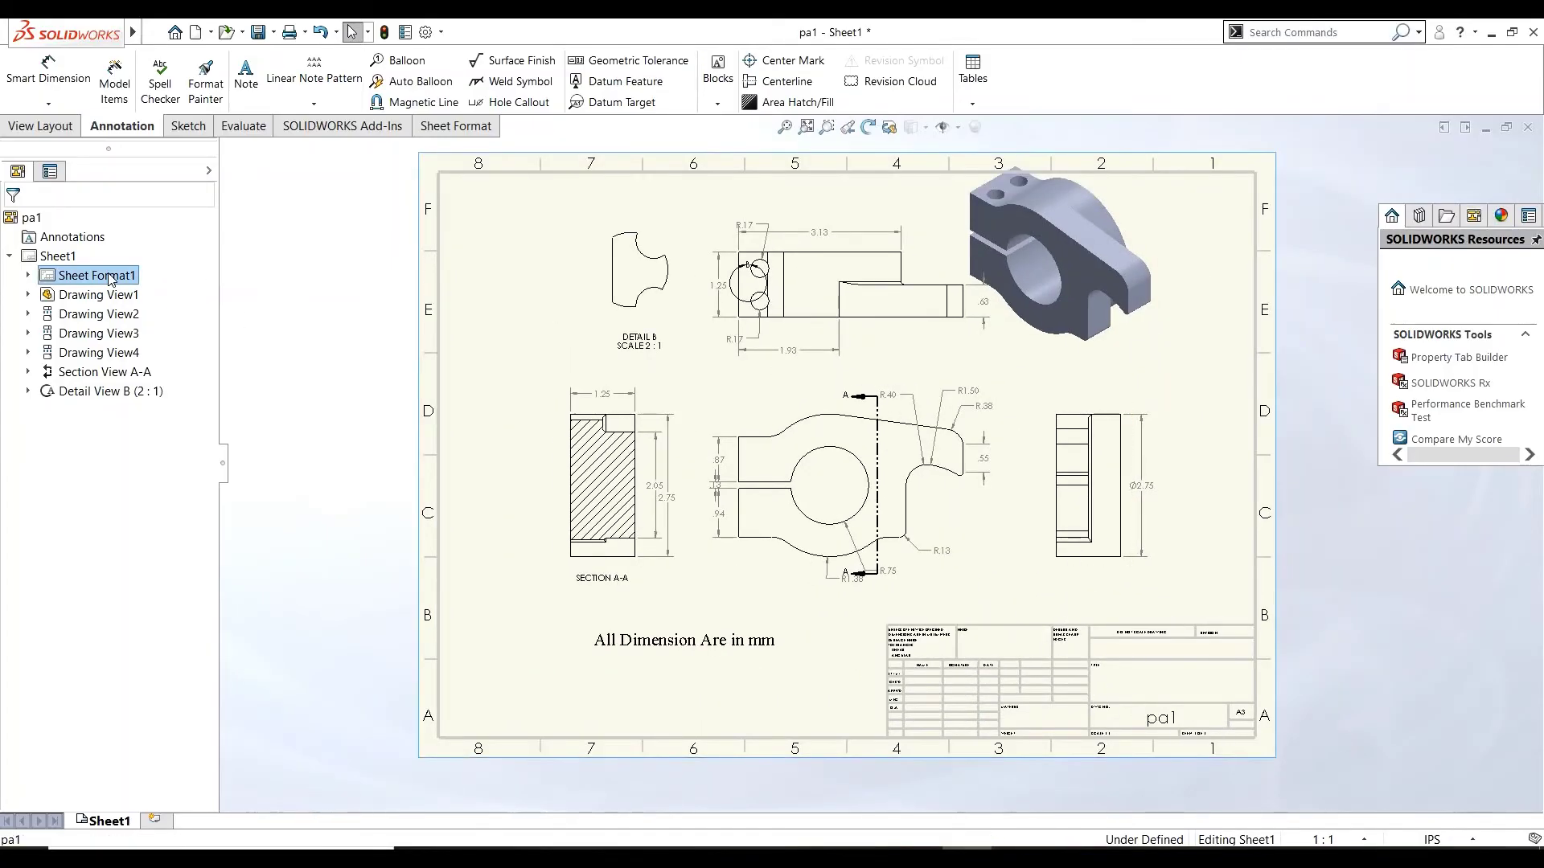
pyautogui.doubleClick(110, 278)
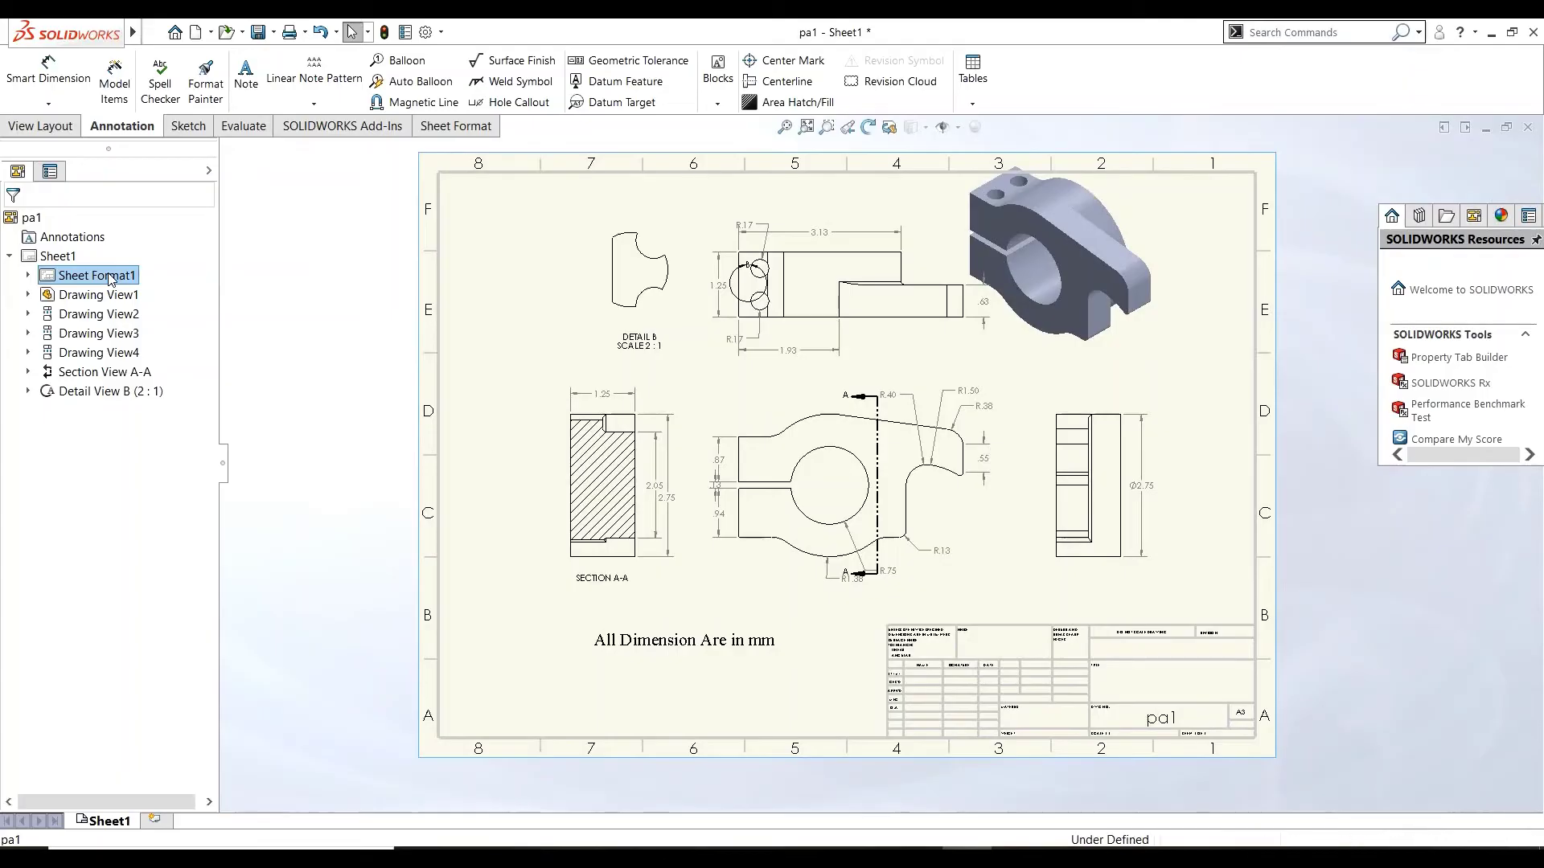
# - Enter 'Drawing Practise' as a note in the title block's TITLE field
pyautogui.click(1161, 684)
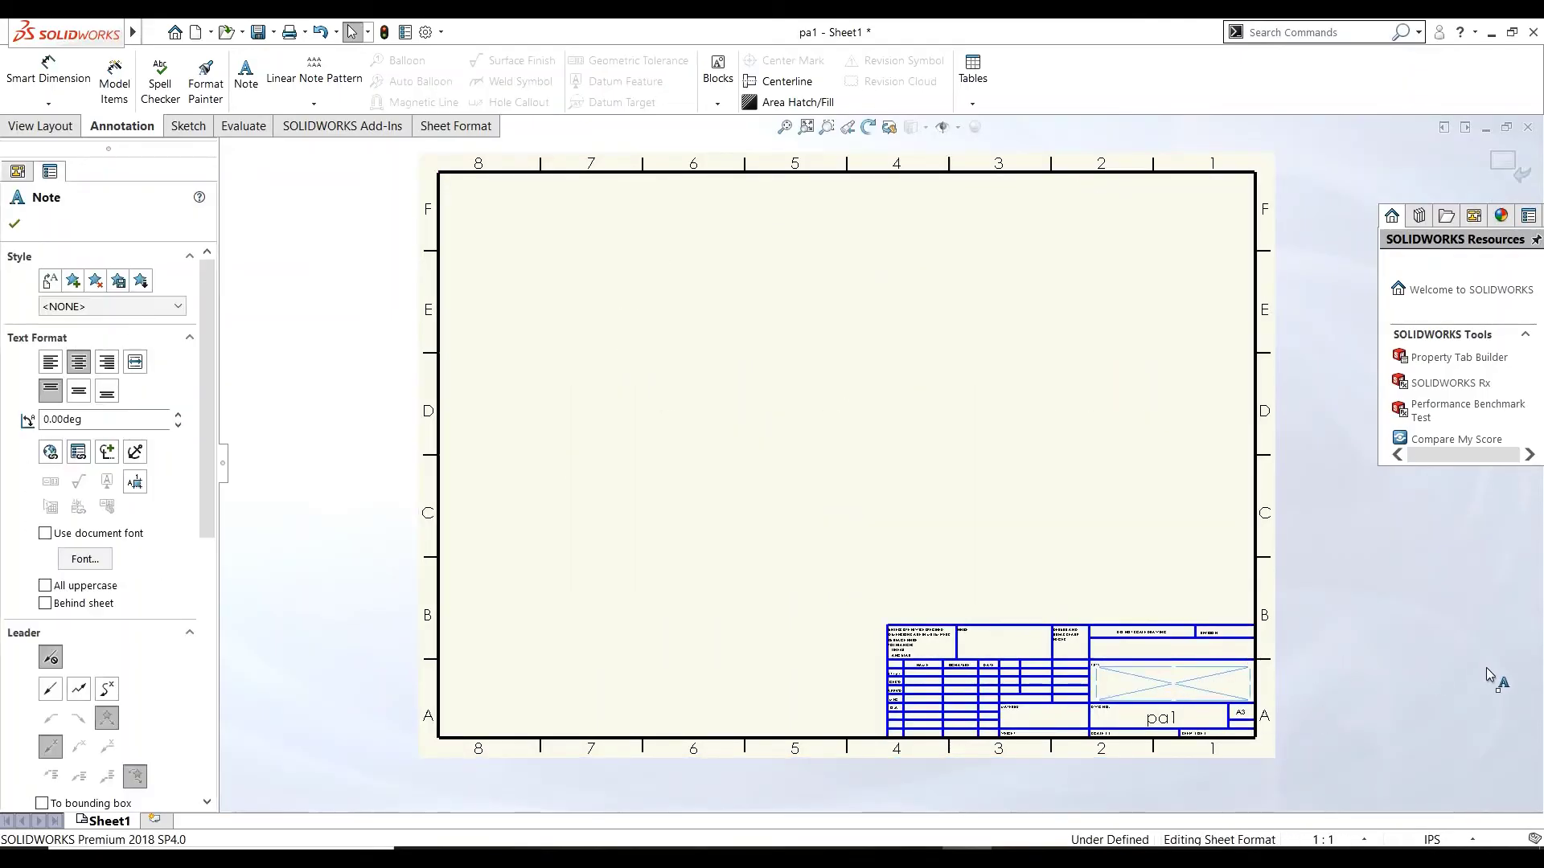
pyautogui.scroll(-2, 1170, 682)
pyautogui.scroll(-1, 1141, 656)
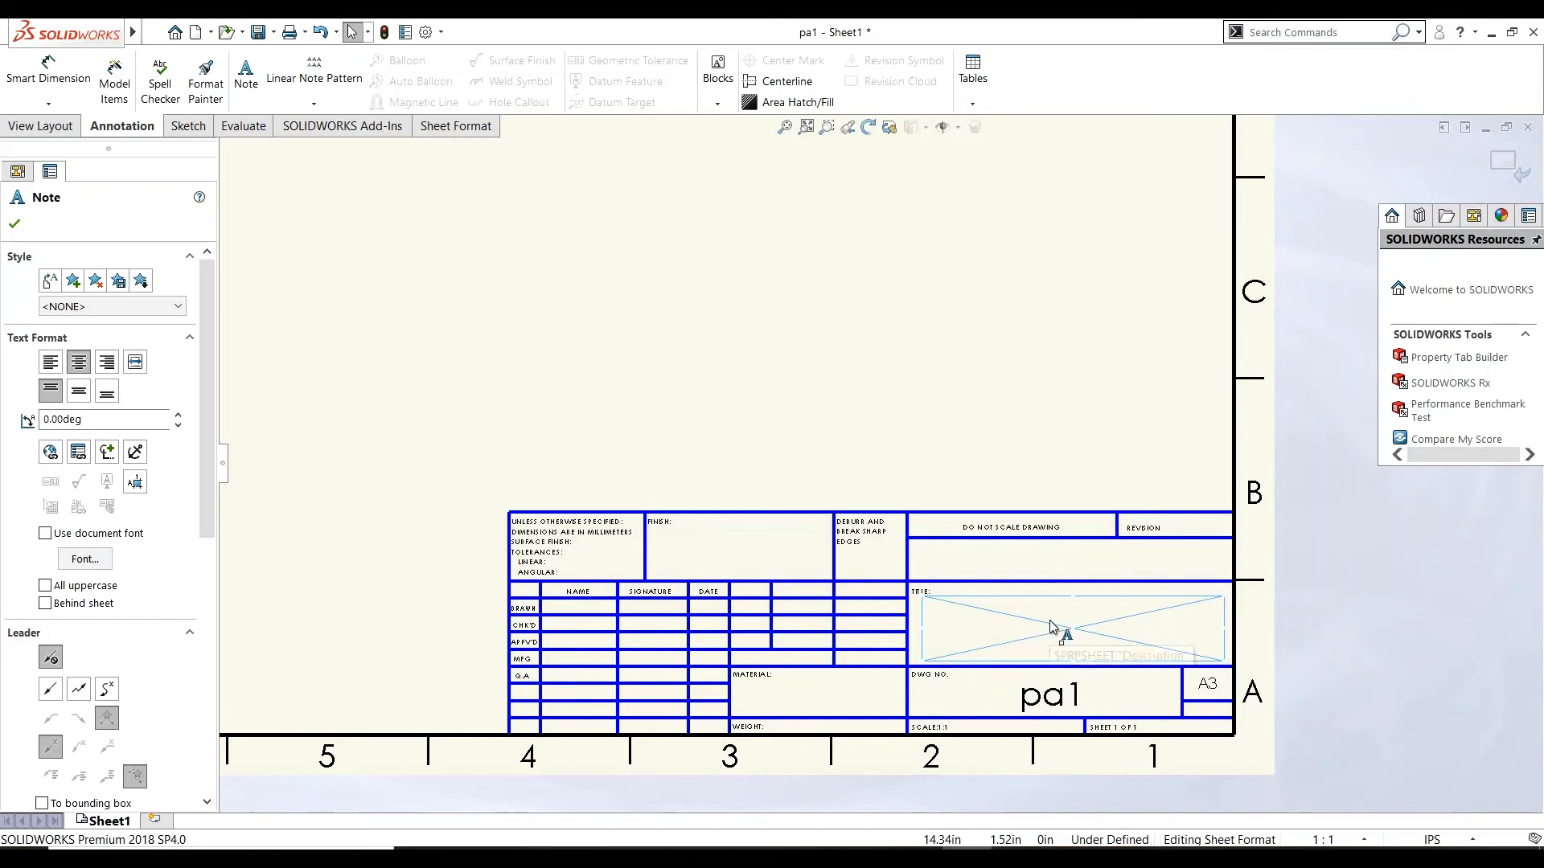
pyautogui.scroll(-1, 1049, 619)
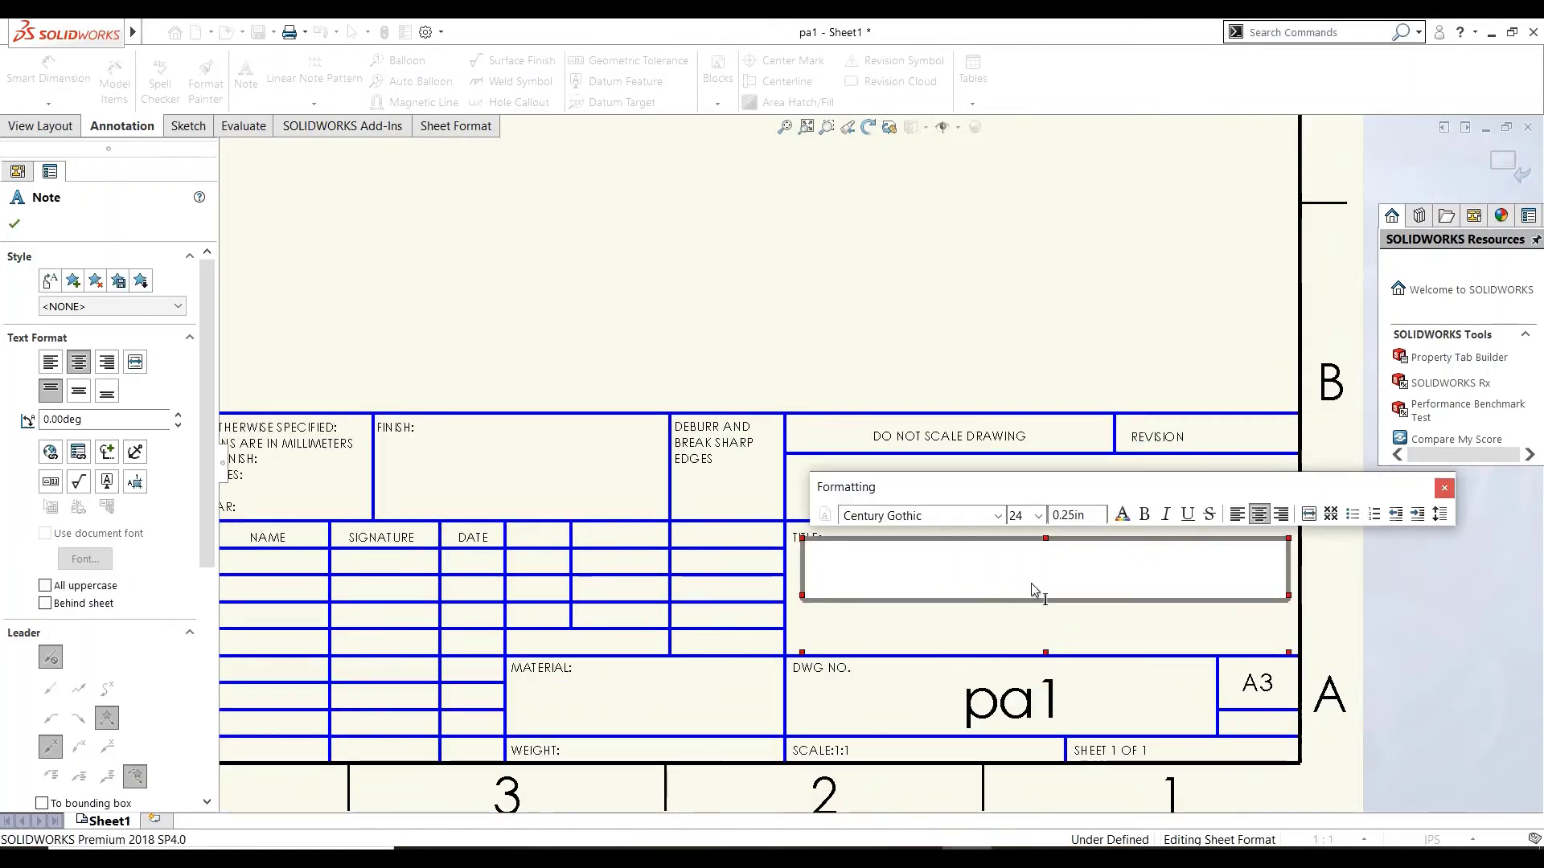
pyautogui.write('Dr')
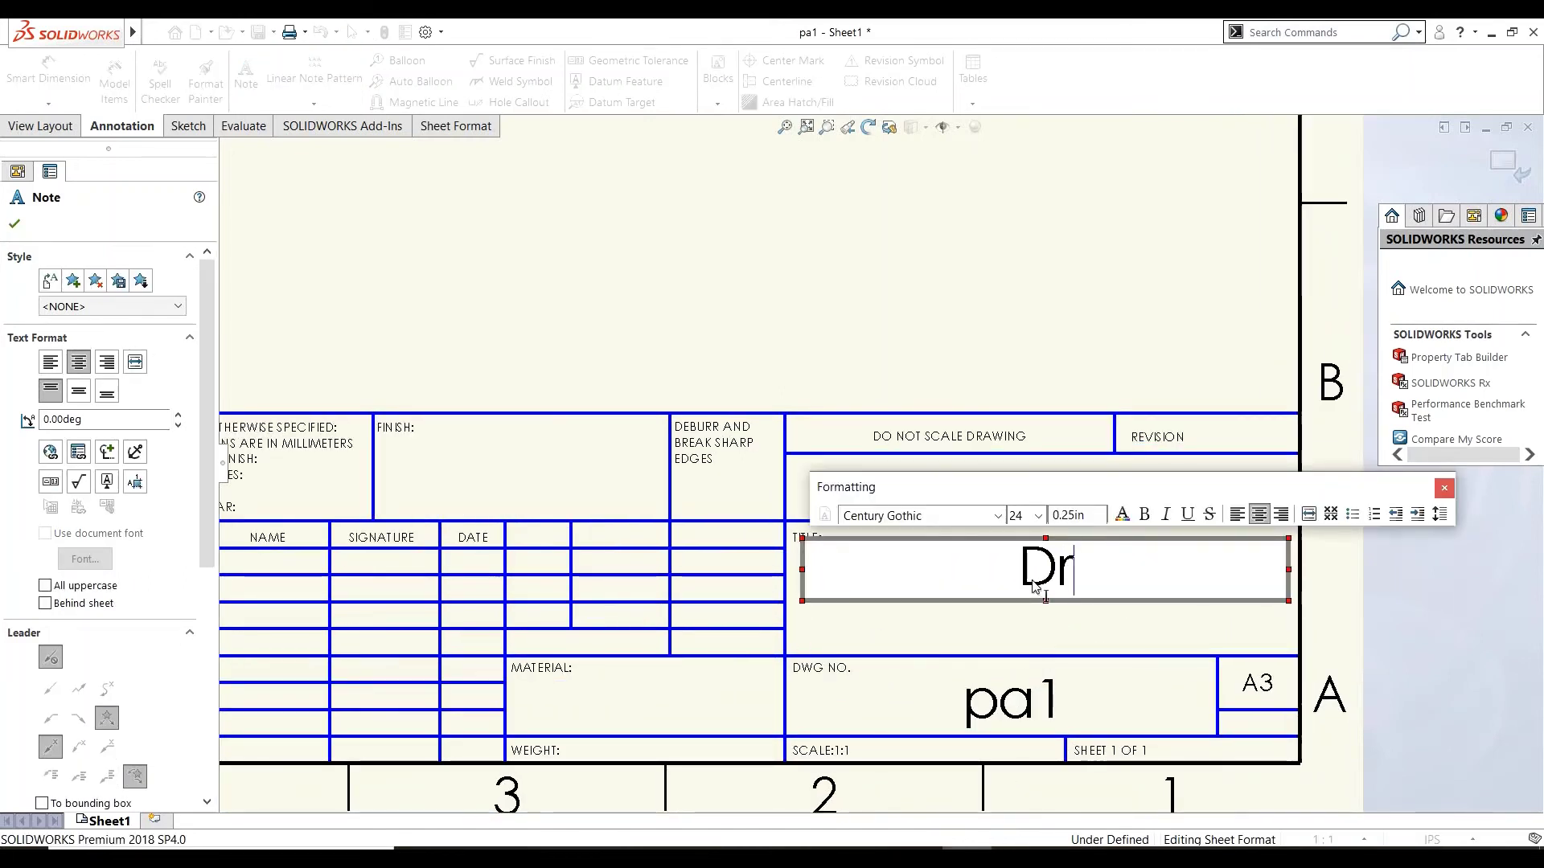
pyautogui.write('awing ')
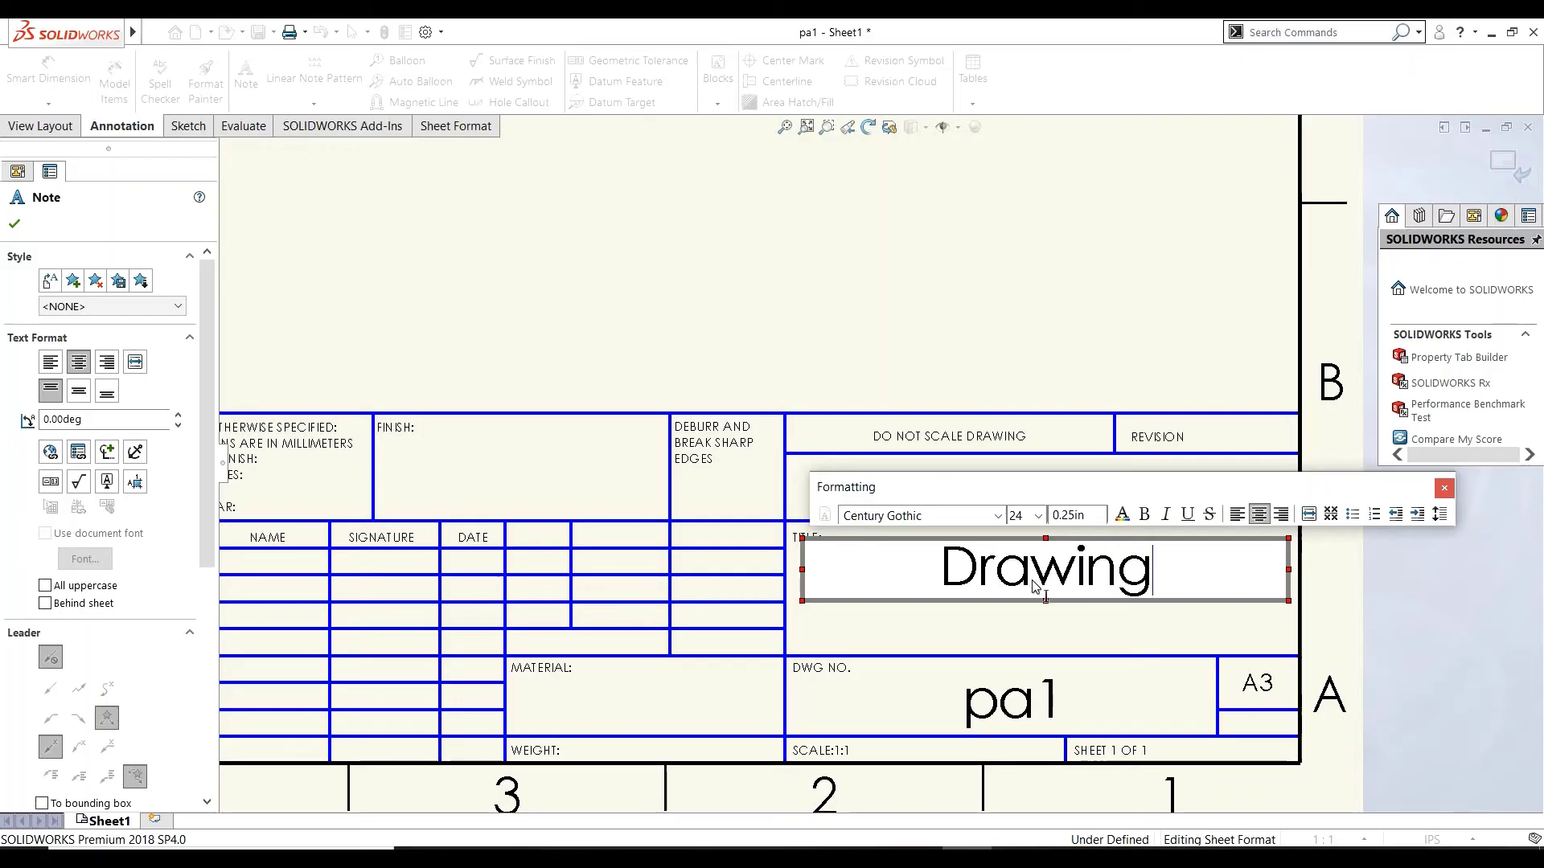
pyautogui.write('Prac')
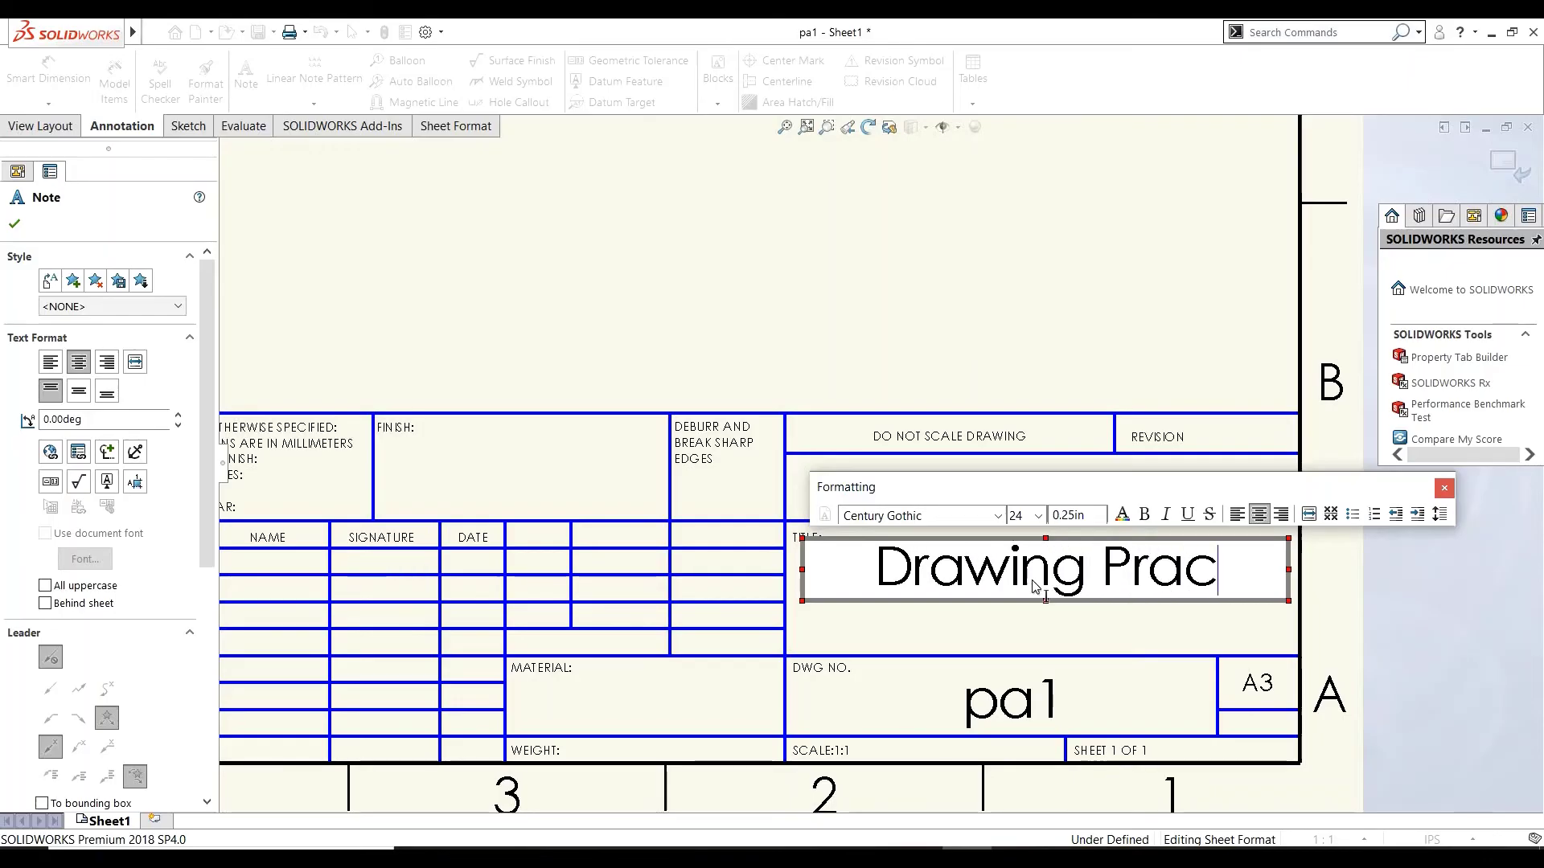
pyautogui.write('tise')
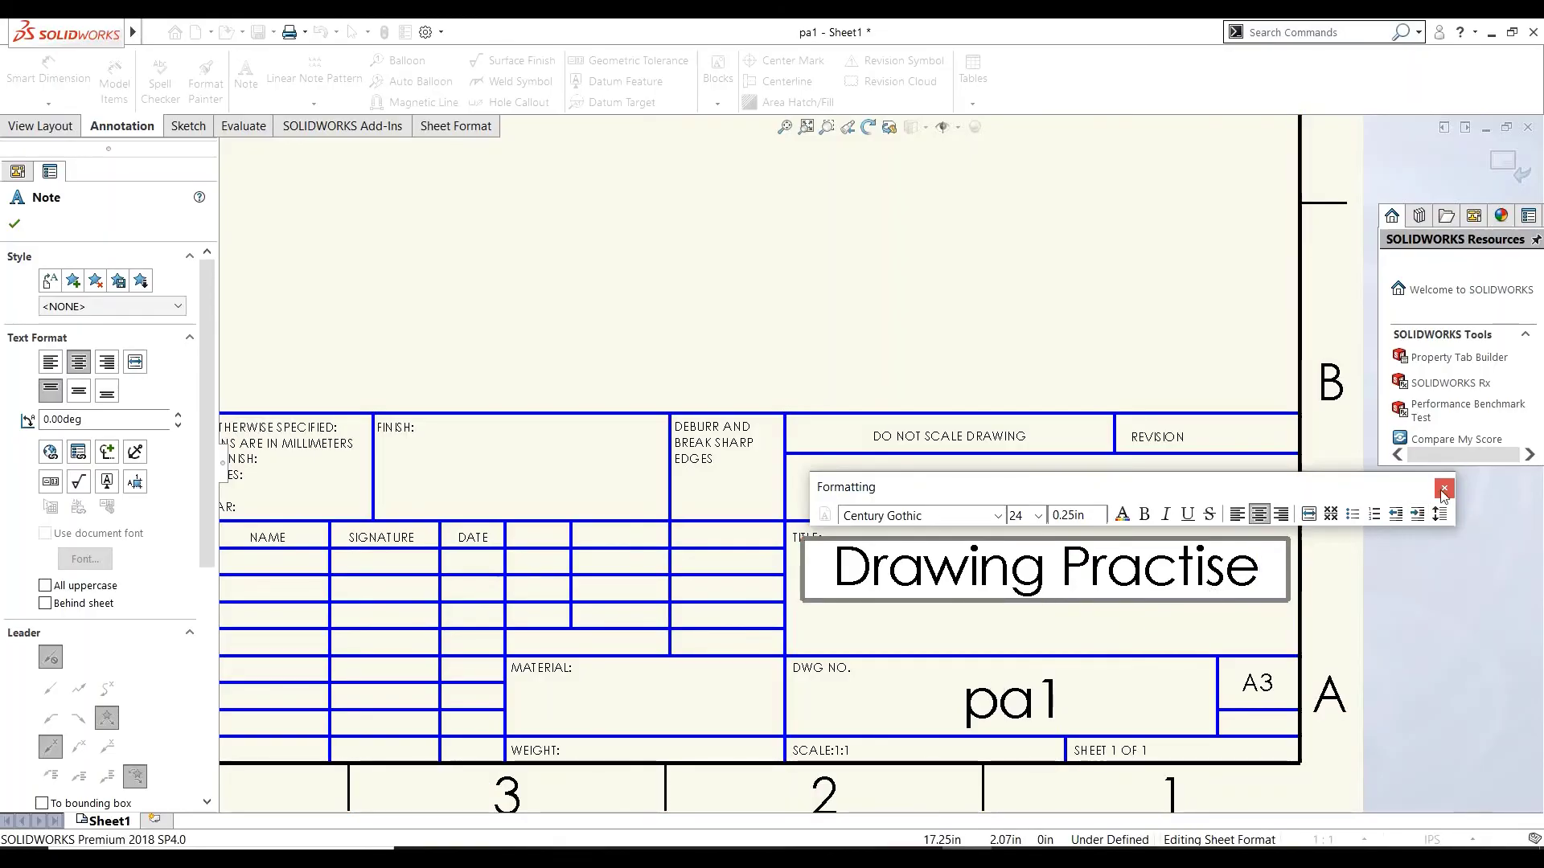
pyautogui.click(16, 222)
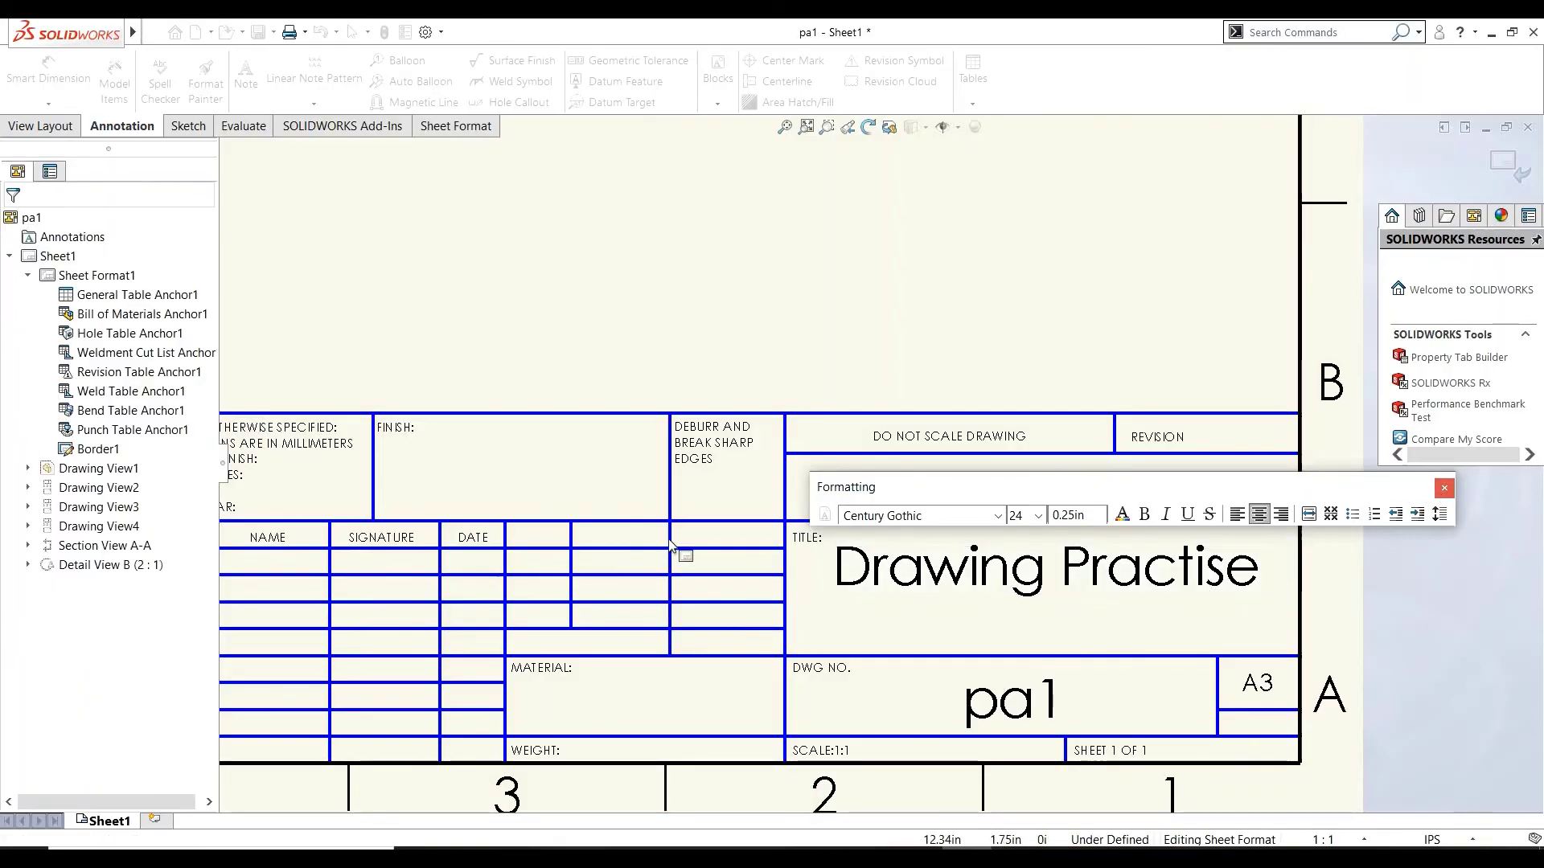
# - Keep the sheet scale at 1:1 using the status-bar scale list
pyautogui.scroll(1, 1046, 648)
pyautogui.scroll(2, 1045, 648)
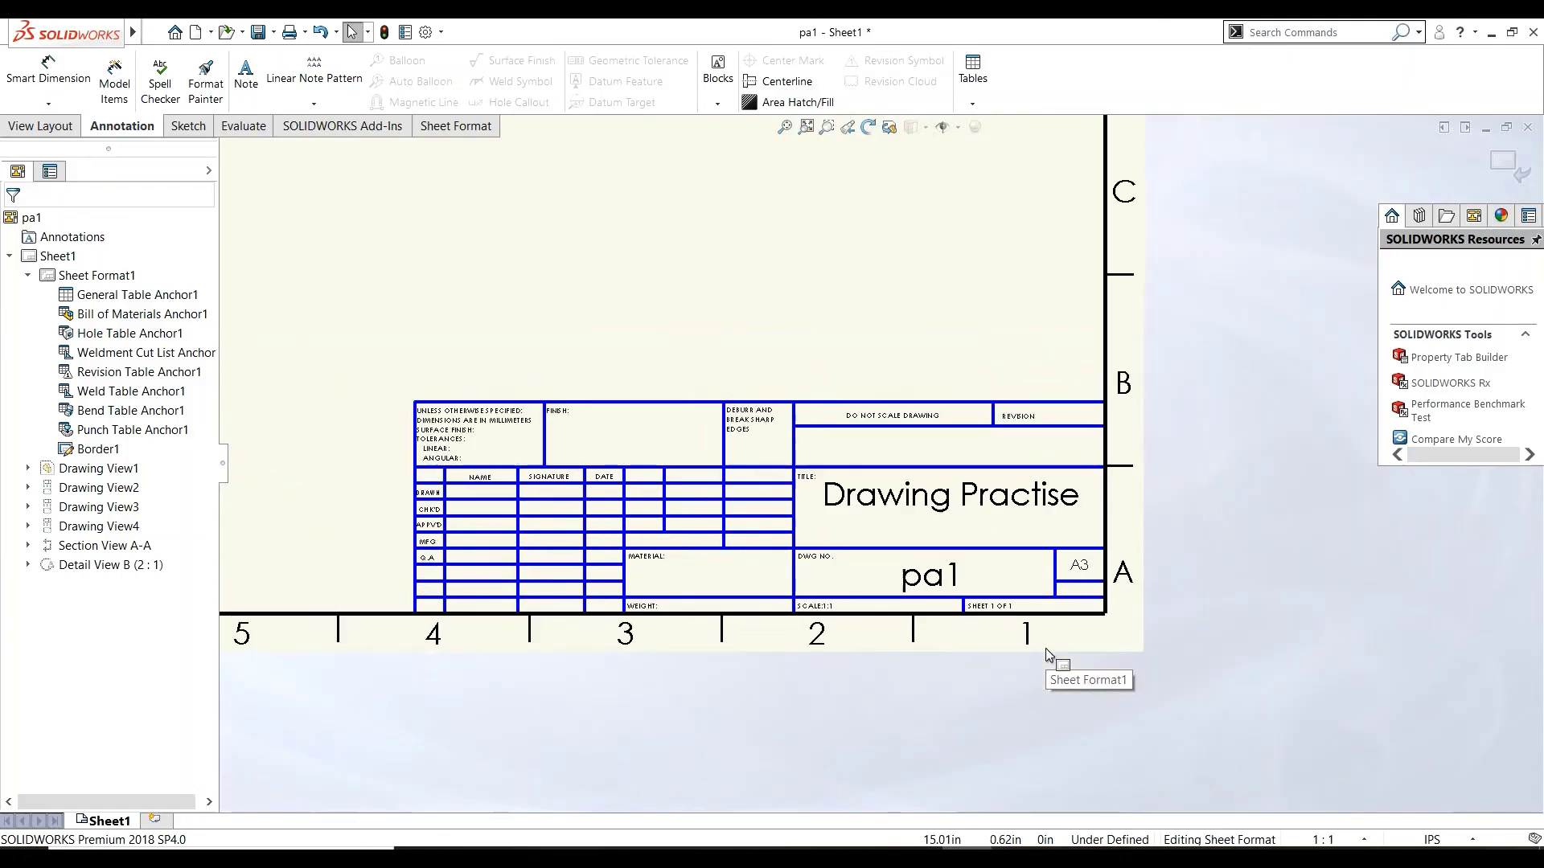
pyautogui.scroll(-2, 732, 547)
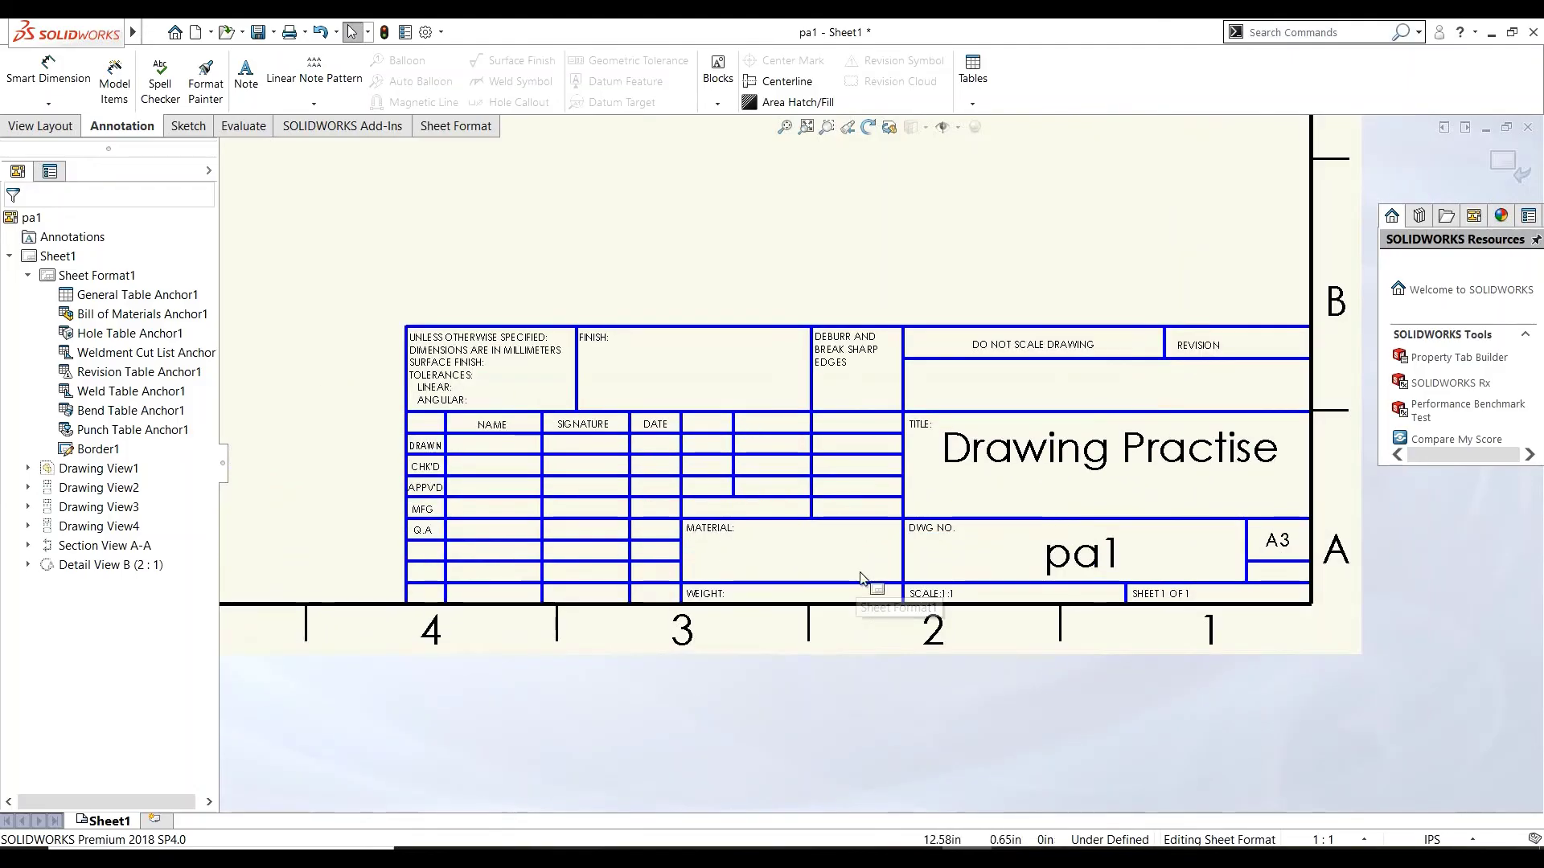
pyautogui.scroll(-1, 869, 587)
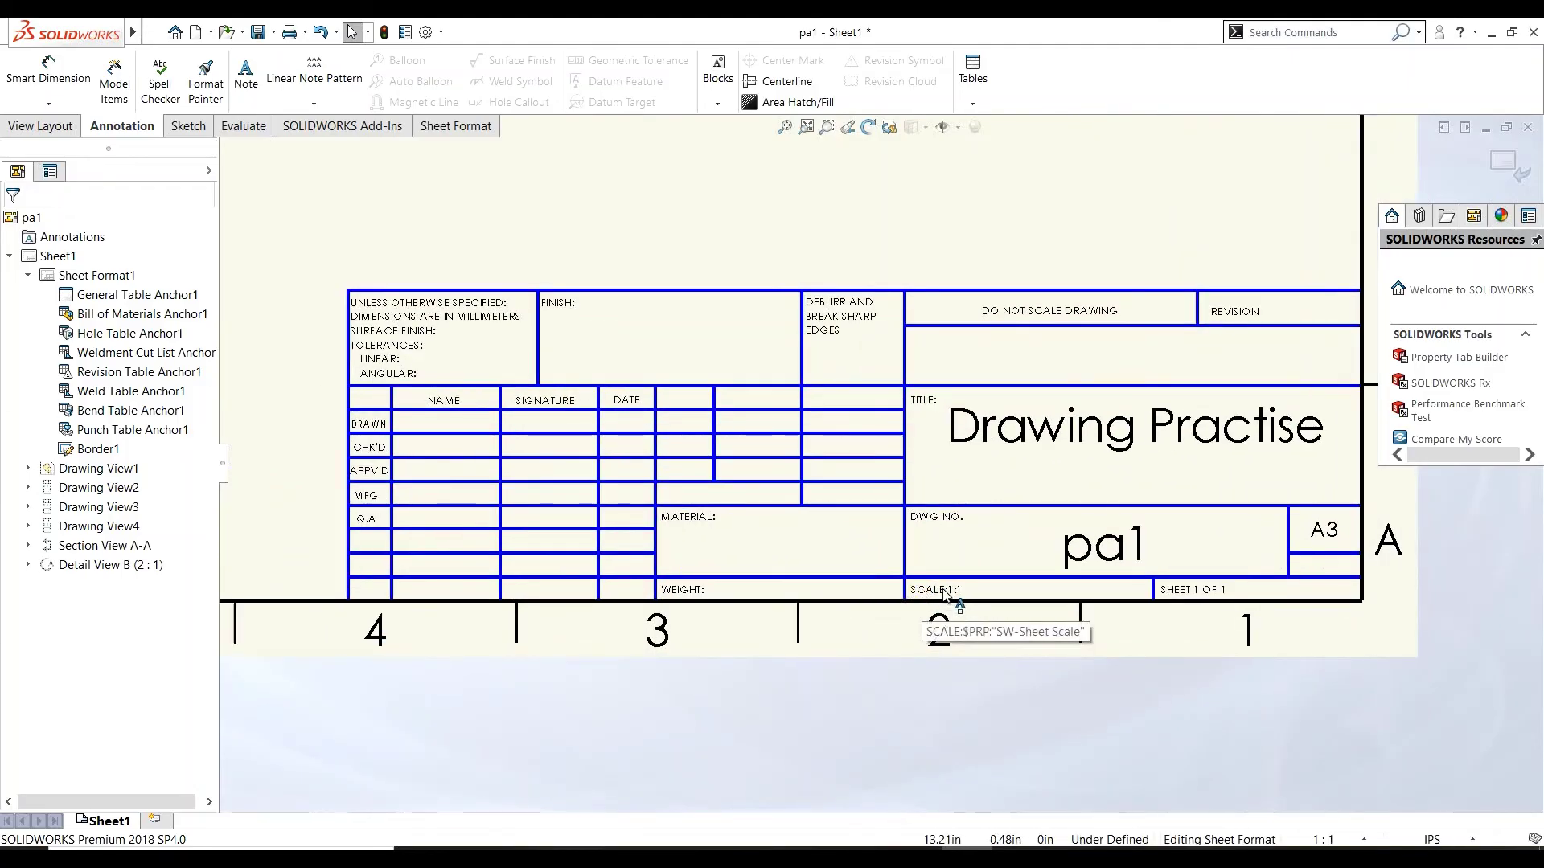
pyautogui.click(1341, 842)
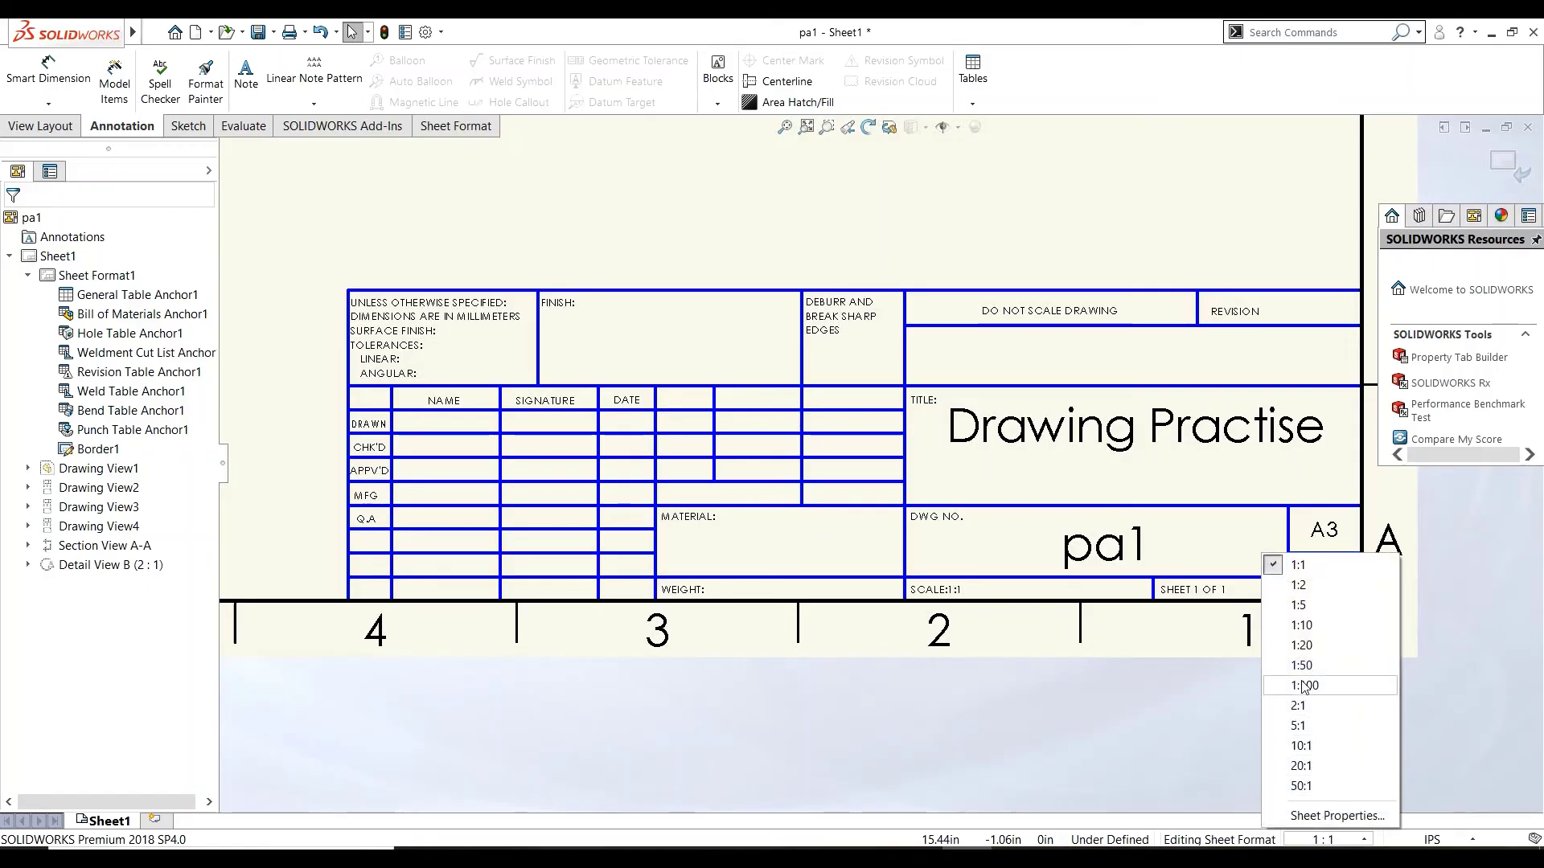
pyautogui.click(1297, 568)
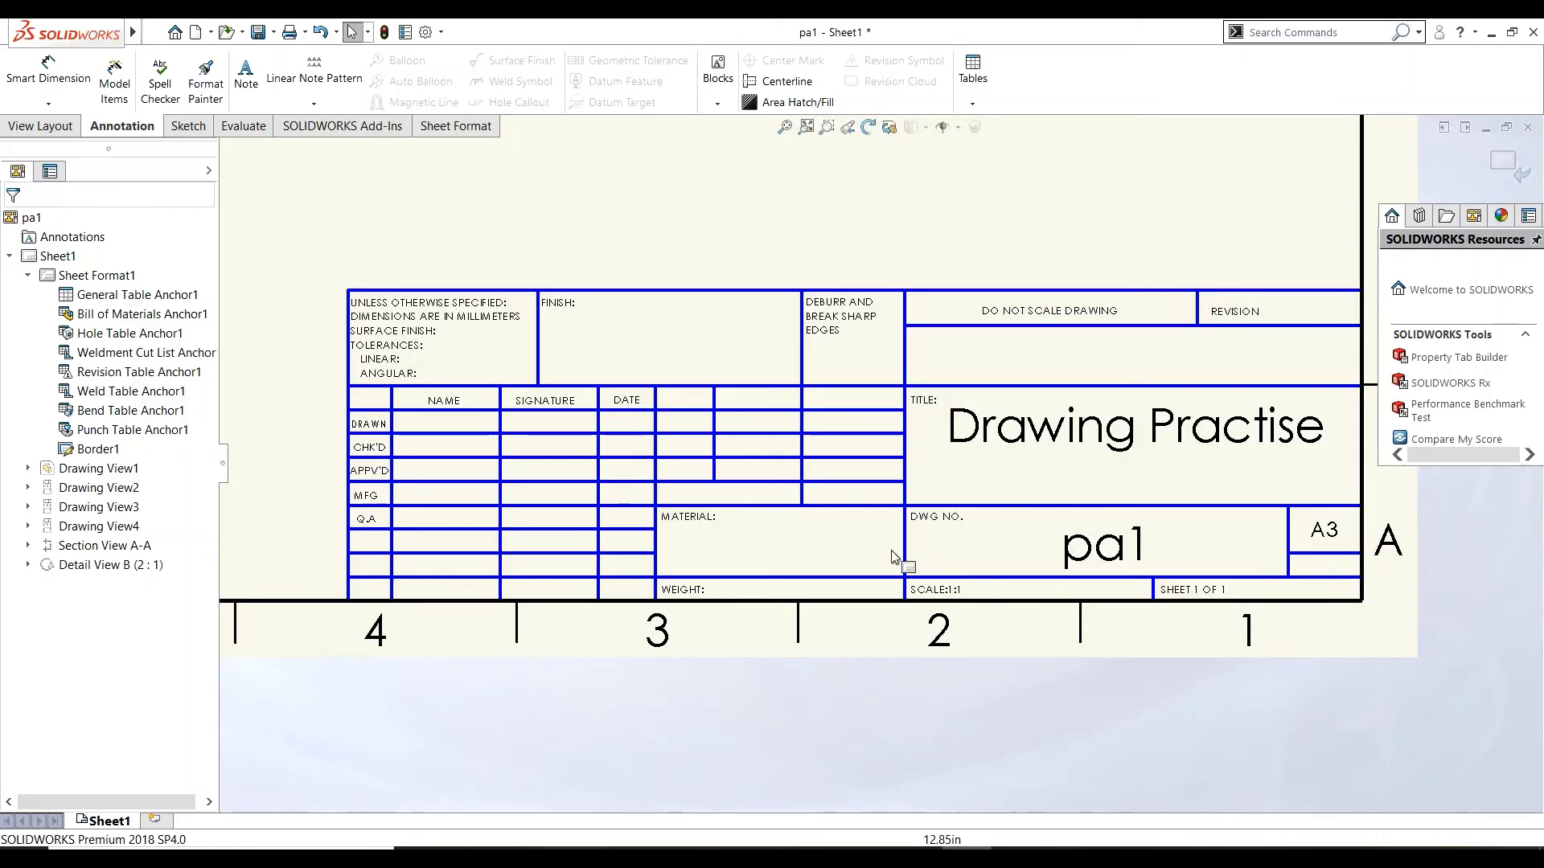
# - Exit Edit Sheet Format so the drawing views reappear with the finished title block
pyautogui.scroll(1, 860, 553)
pyautogui.scroll(3, 818, 517)
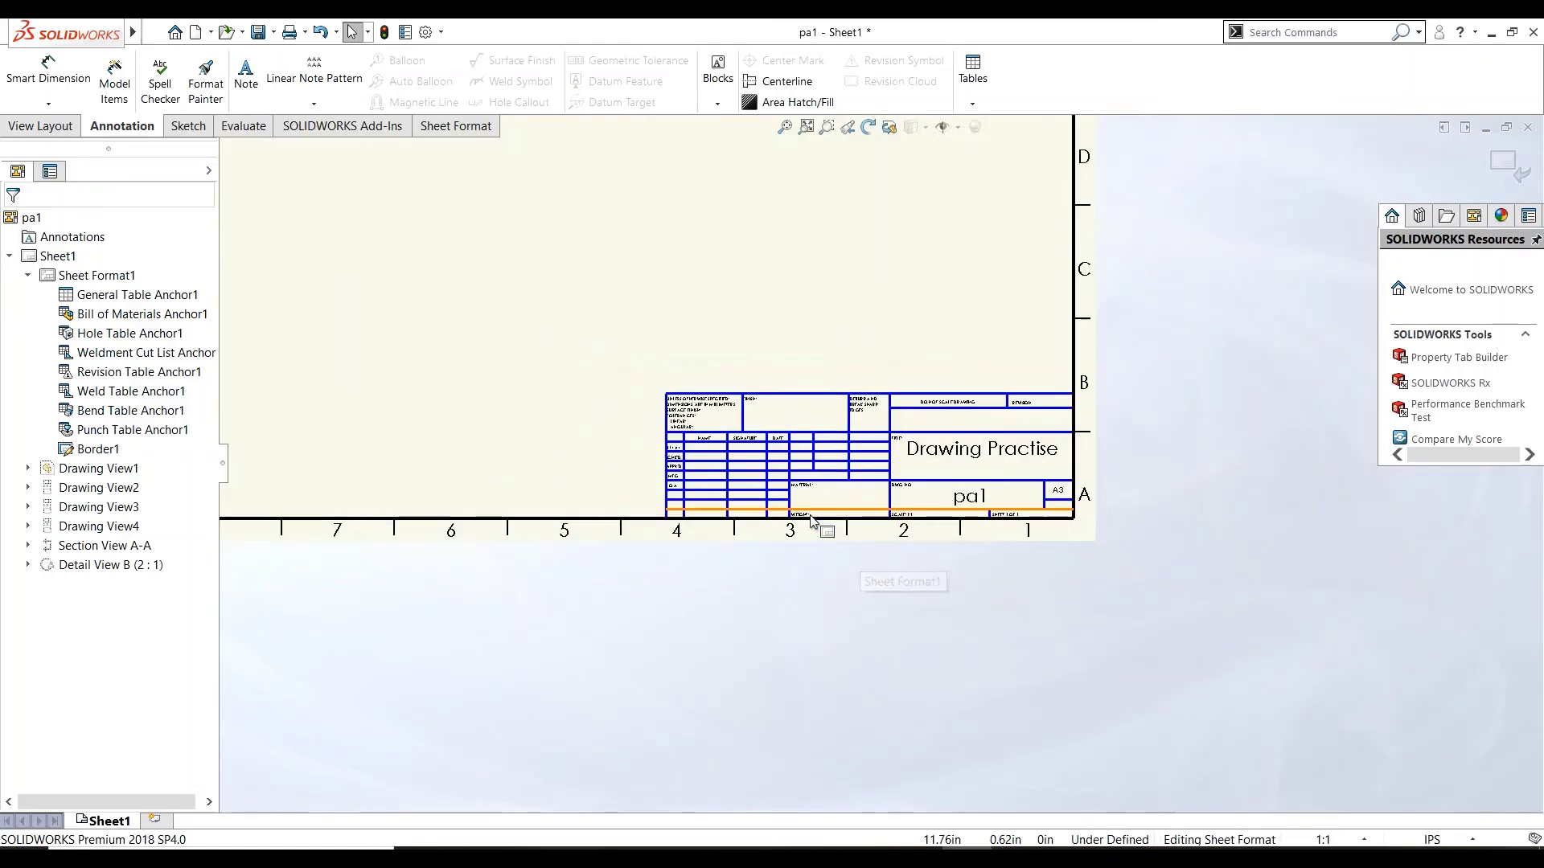
pyautogui.scroll(2, 800, 465)
pyautogui.scroll(4, 759, 391)
pyautogui.scroll(-2, 759, 392)
pyautogui.scroll(-2, 902, 434)
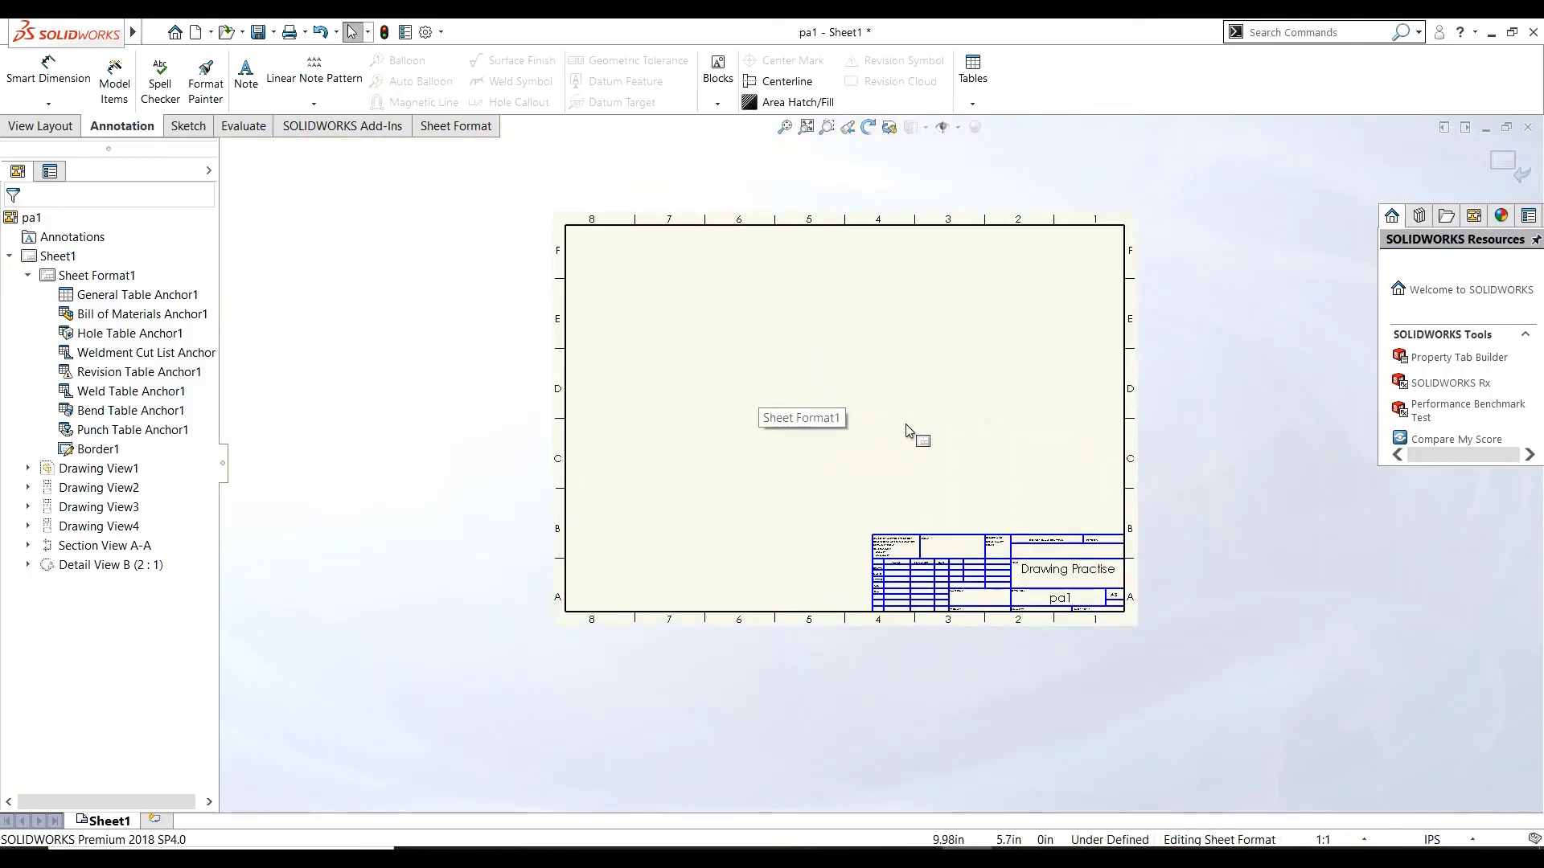
pyautogui.click(1504, 163)
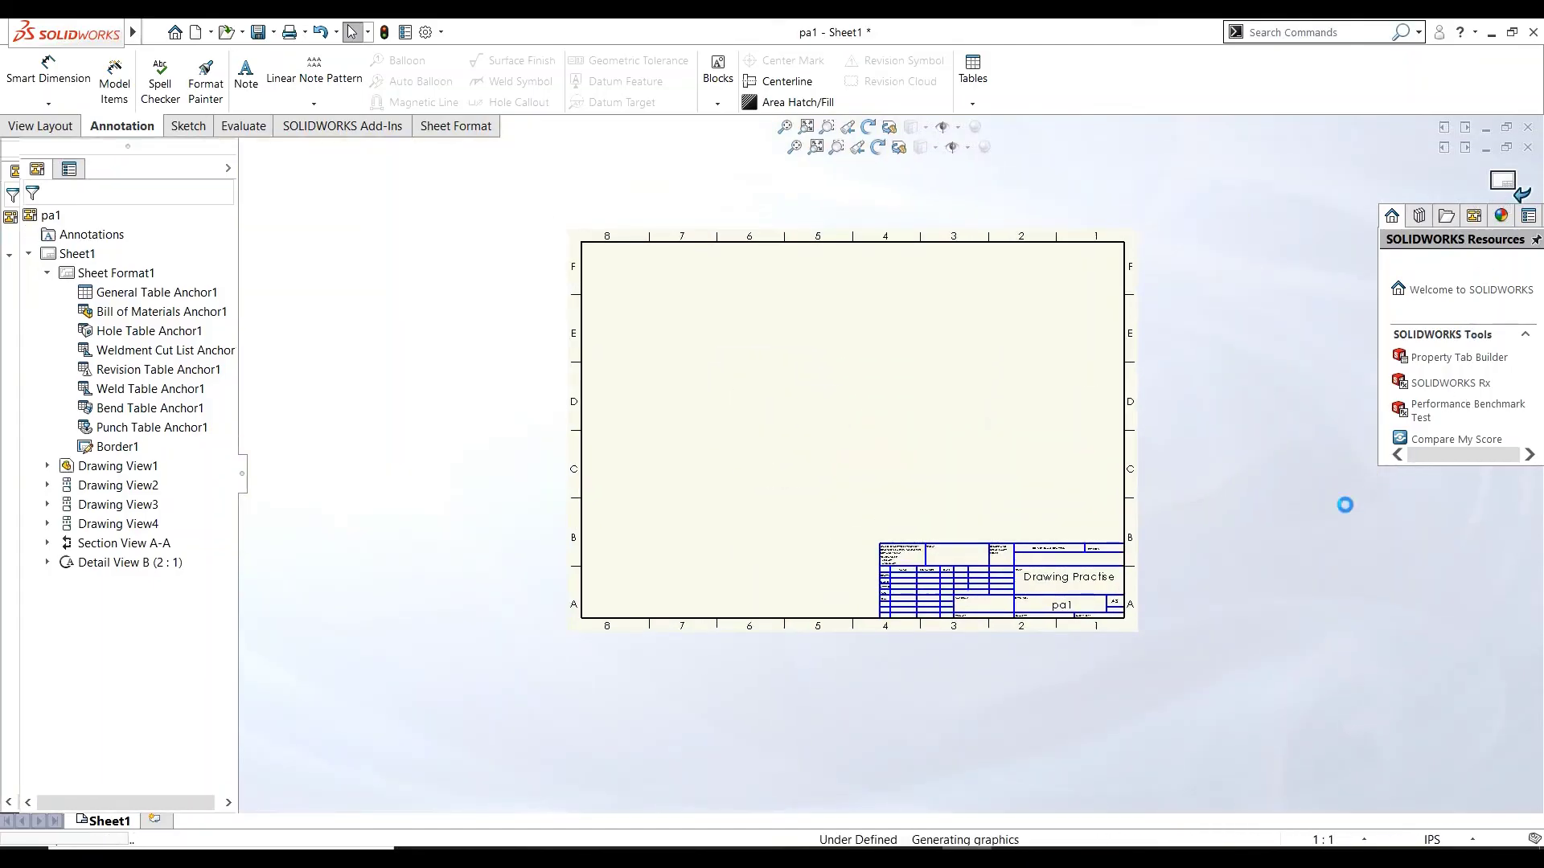
pyautogui.scroll(-2, 979, 472)
pyautogui.scroll(-2, 978, 472)
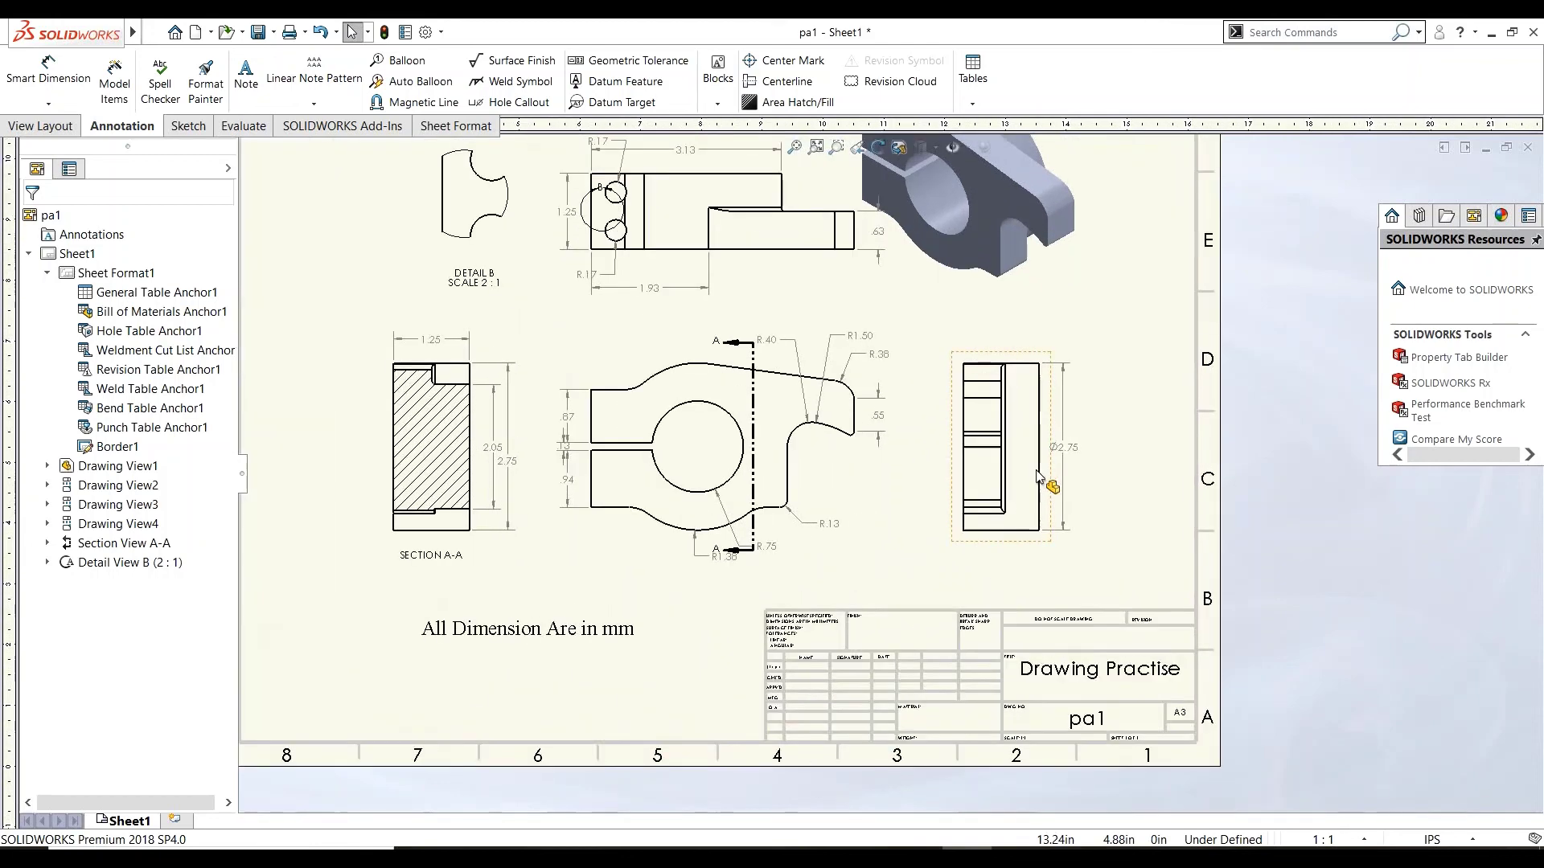
pyautogui.scroll(1, 892, 470)
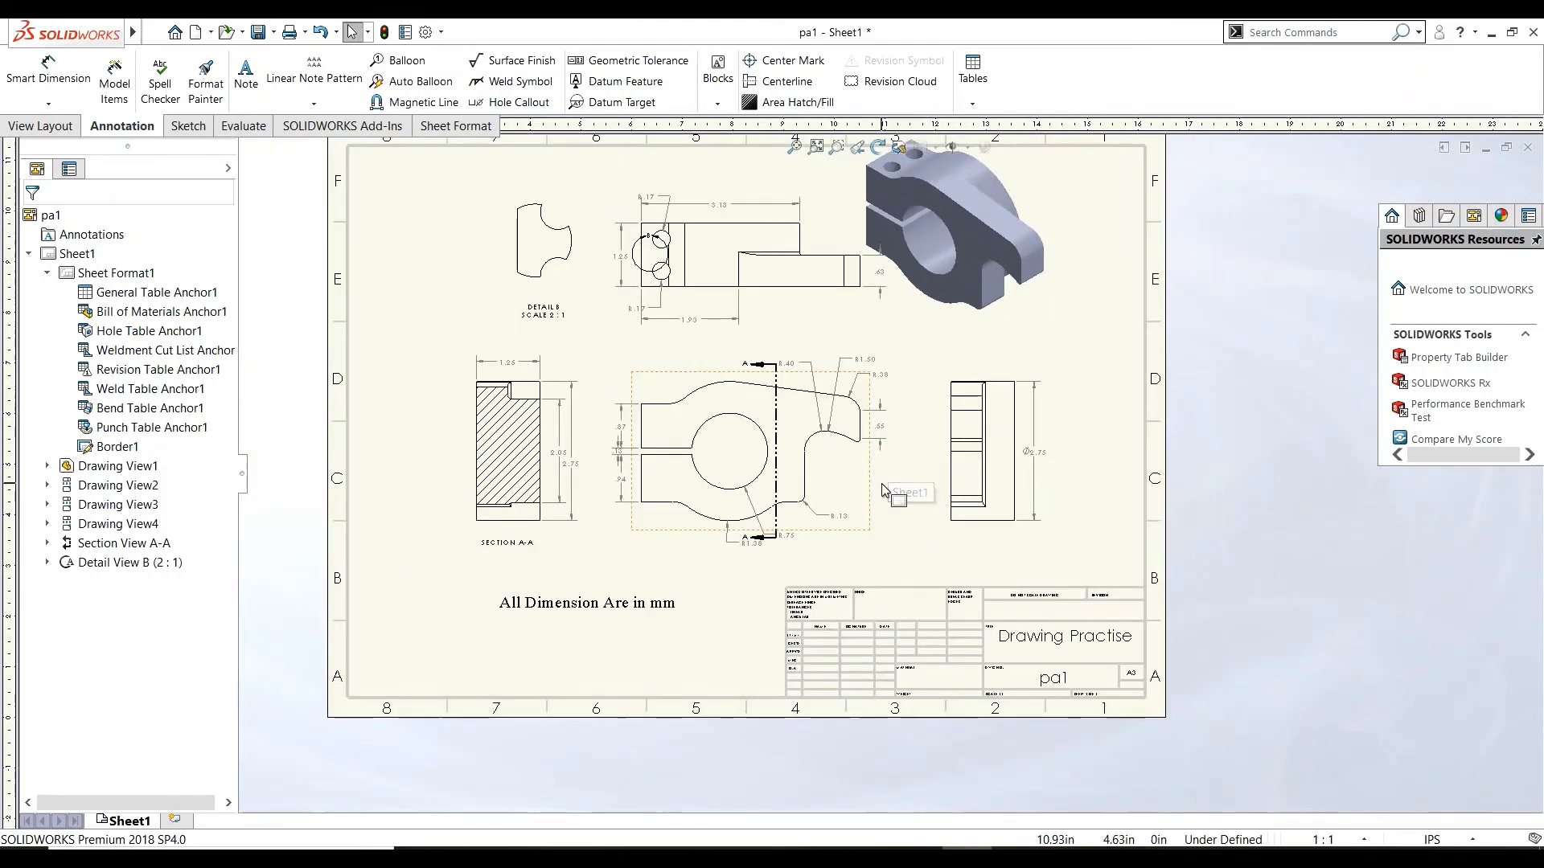
pyautogui.scroll(-1, 864, 491)
# - Change the document units from IPS to MMGS so dimensions read in millimetres
pyautogui.click(1433, 840)
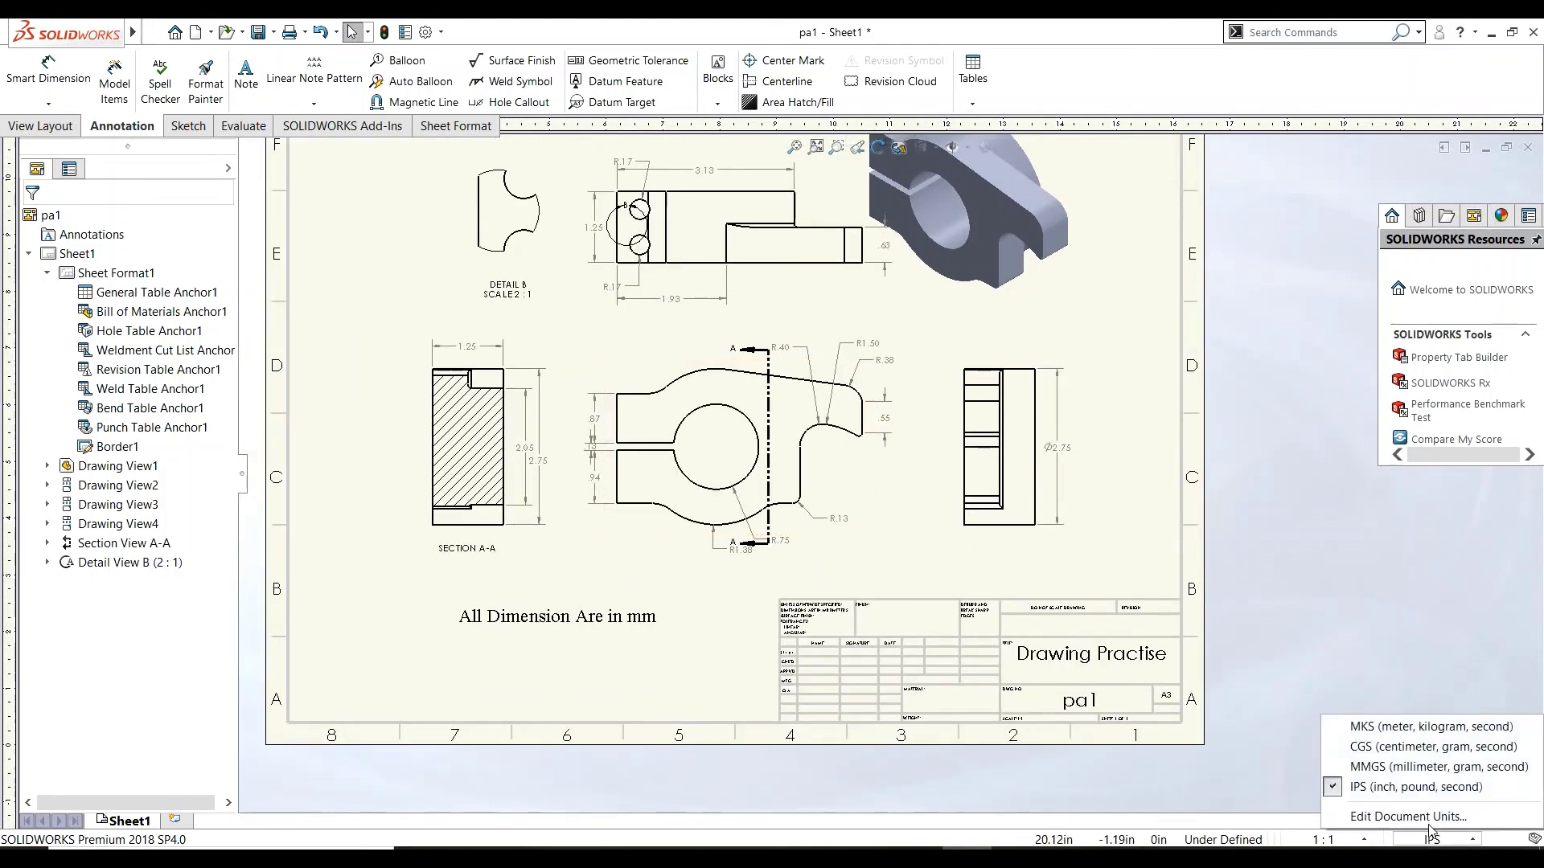
pyautogui.click(1355, 765)
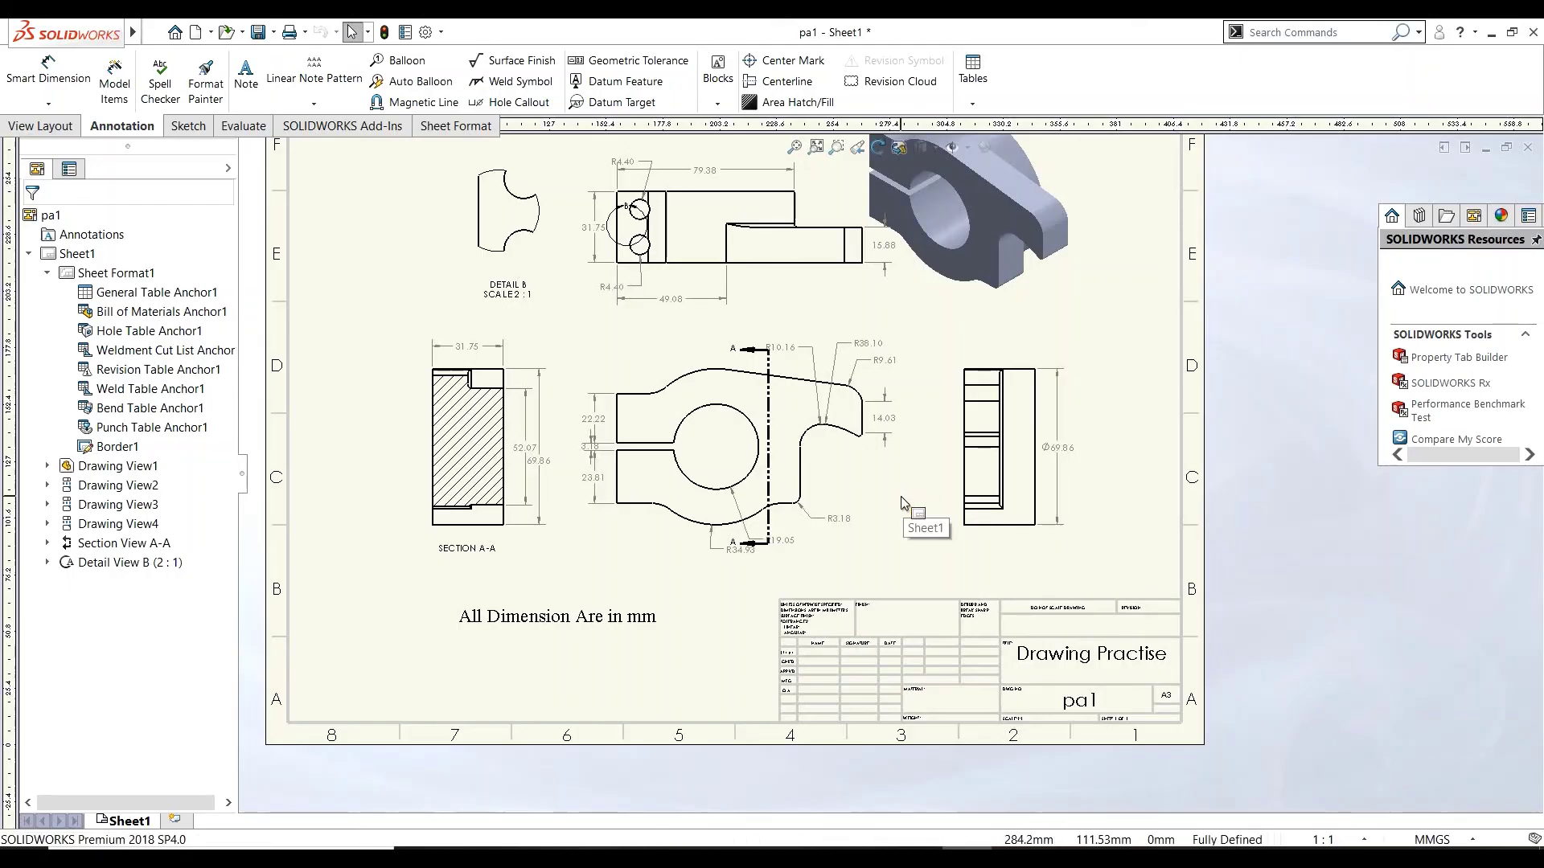
pyautogui.scroll(-1, 759, 318)
pyautogui.scroll(-1, 759, 318)
pyautogui.scroll(-1, 759, 318)
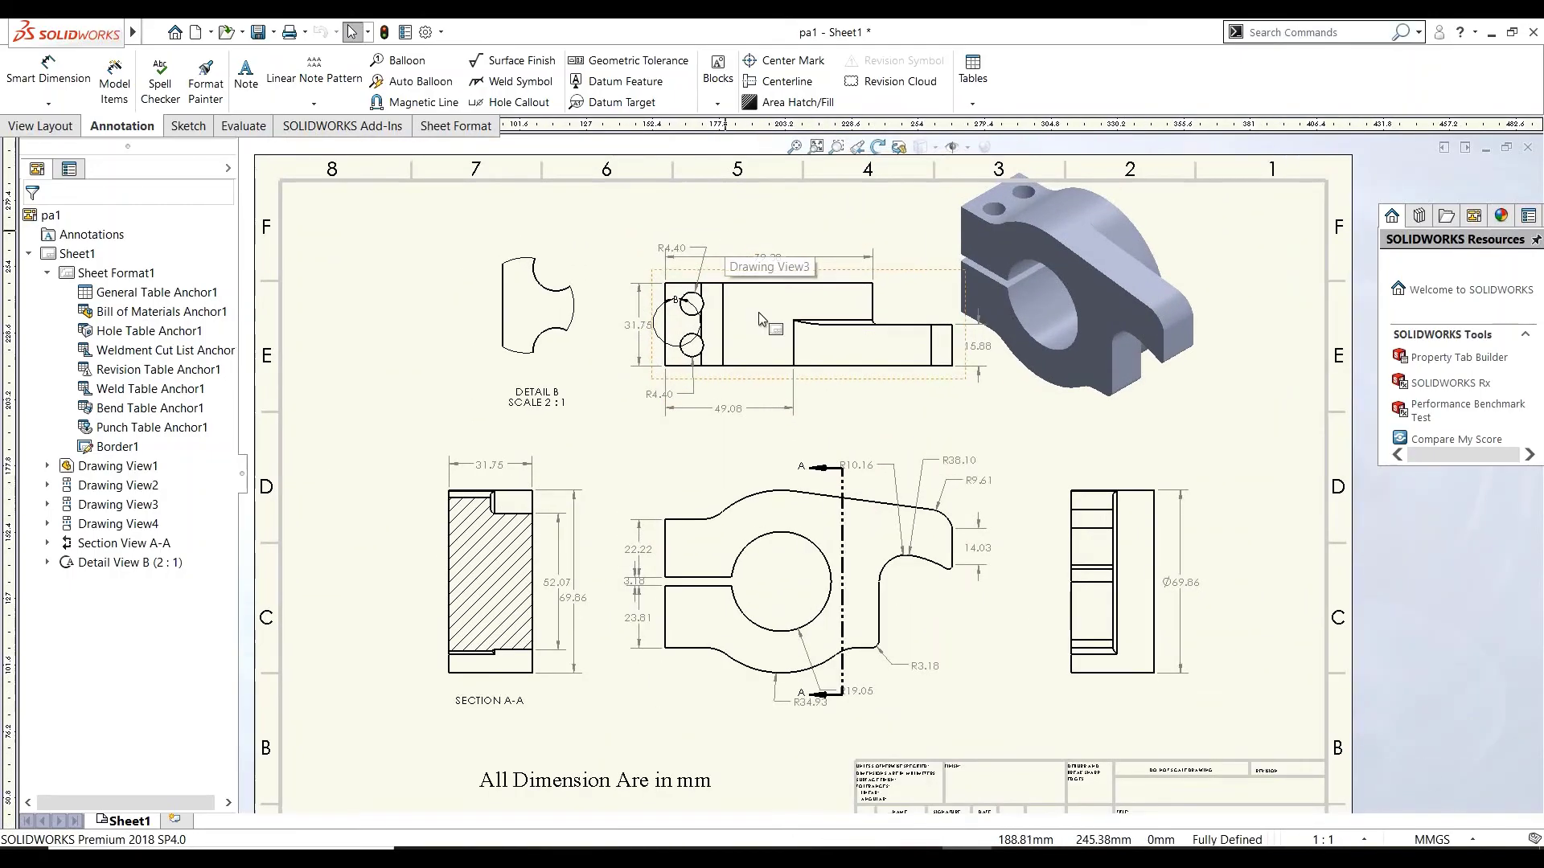
pyautogui.scroll(1, 766, 693)
pyautogui.scroll(-1, 745, 777)
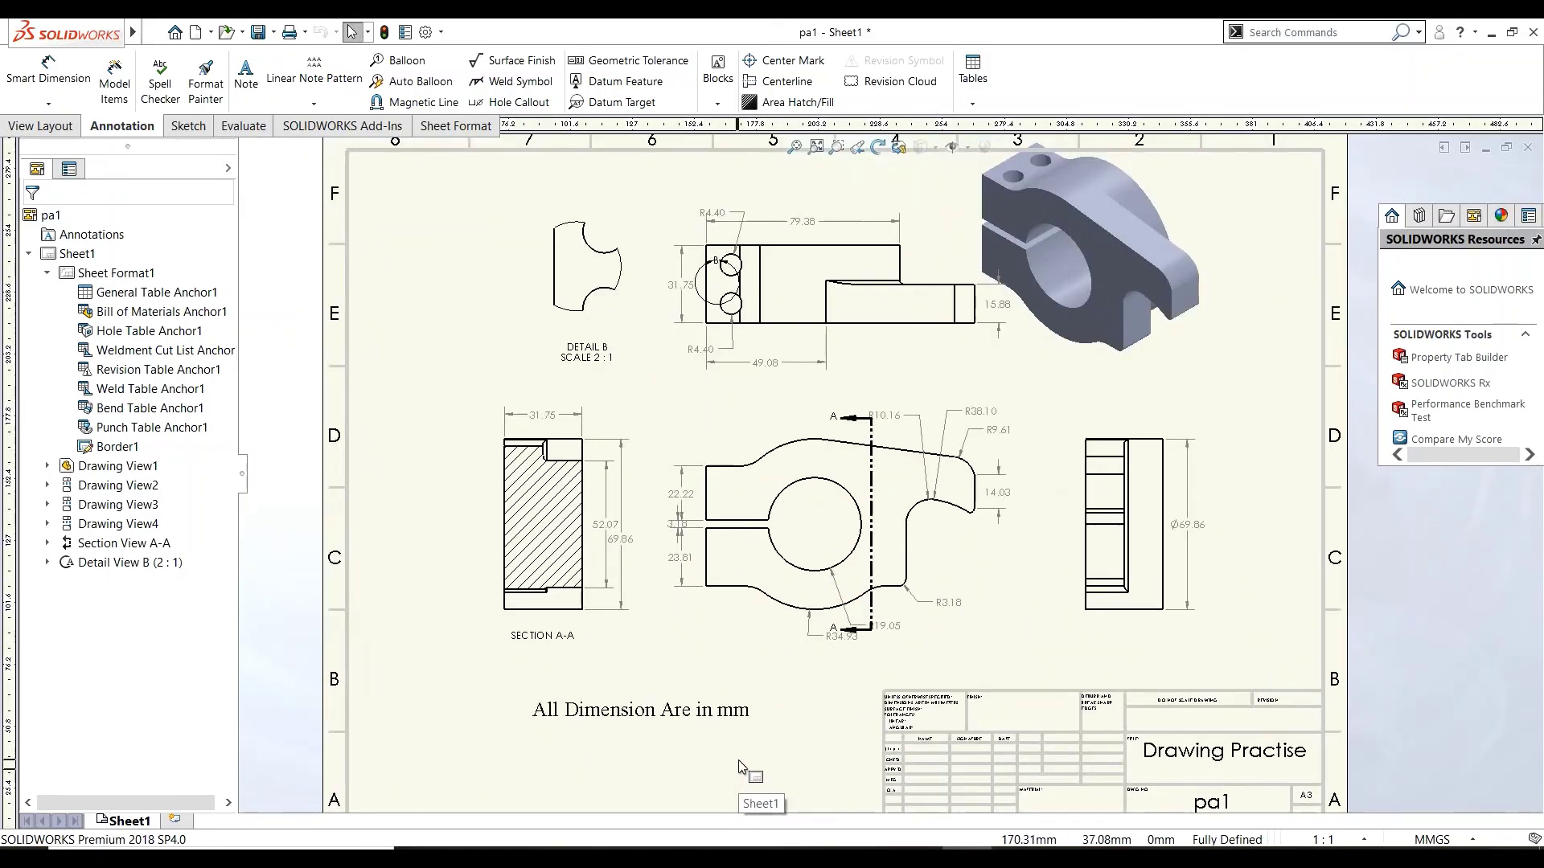
pyautogui.scroll(1, 751, 775)
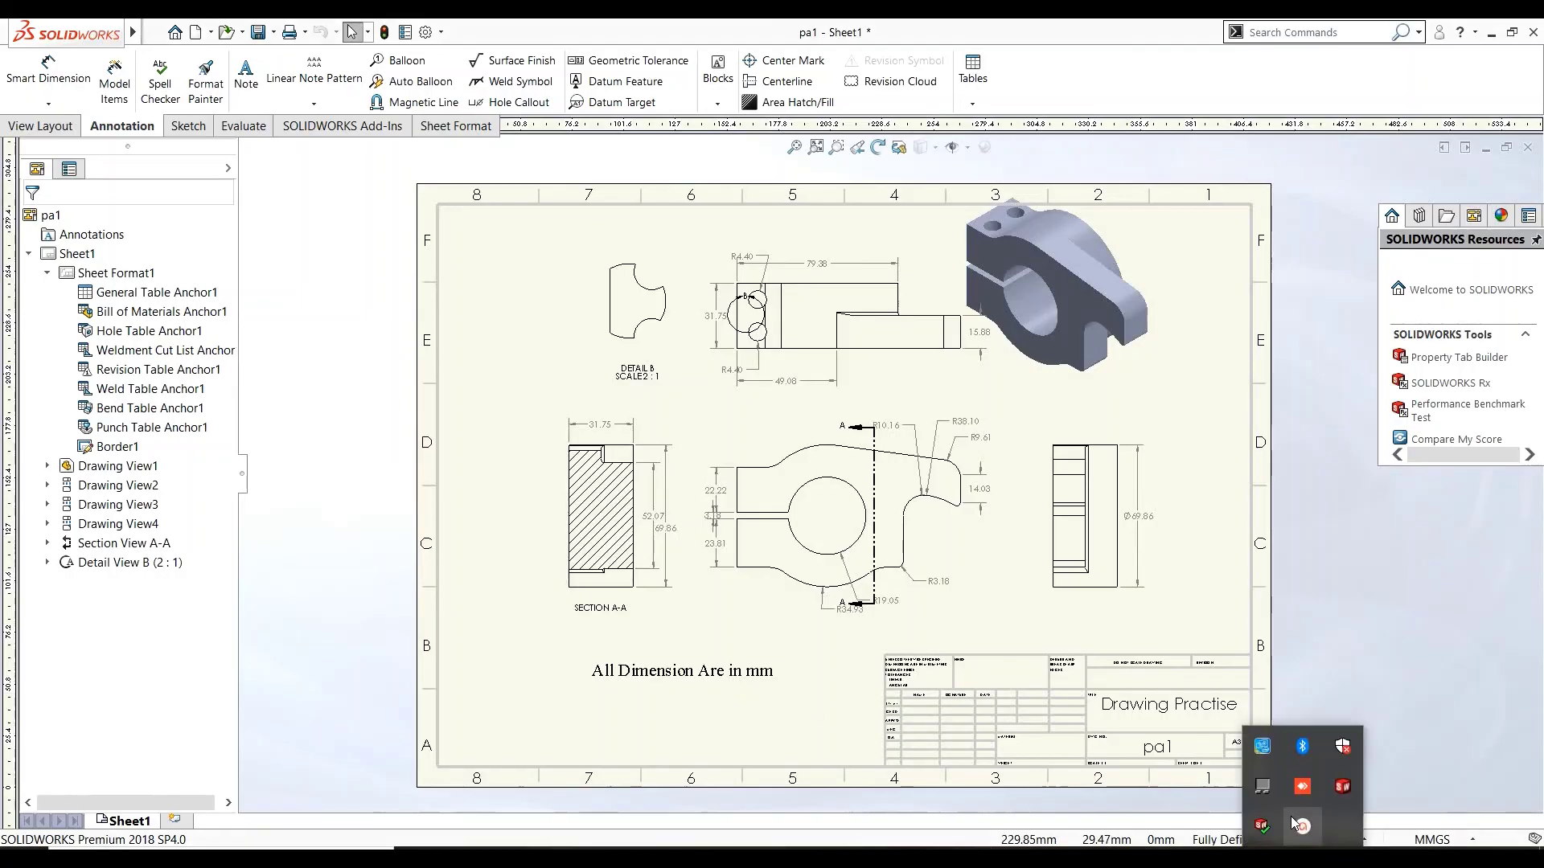
pyautogui.click(1301, 826)
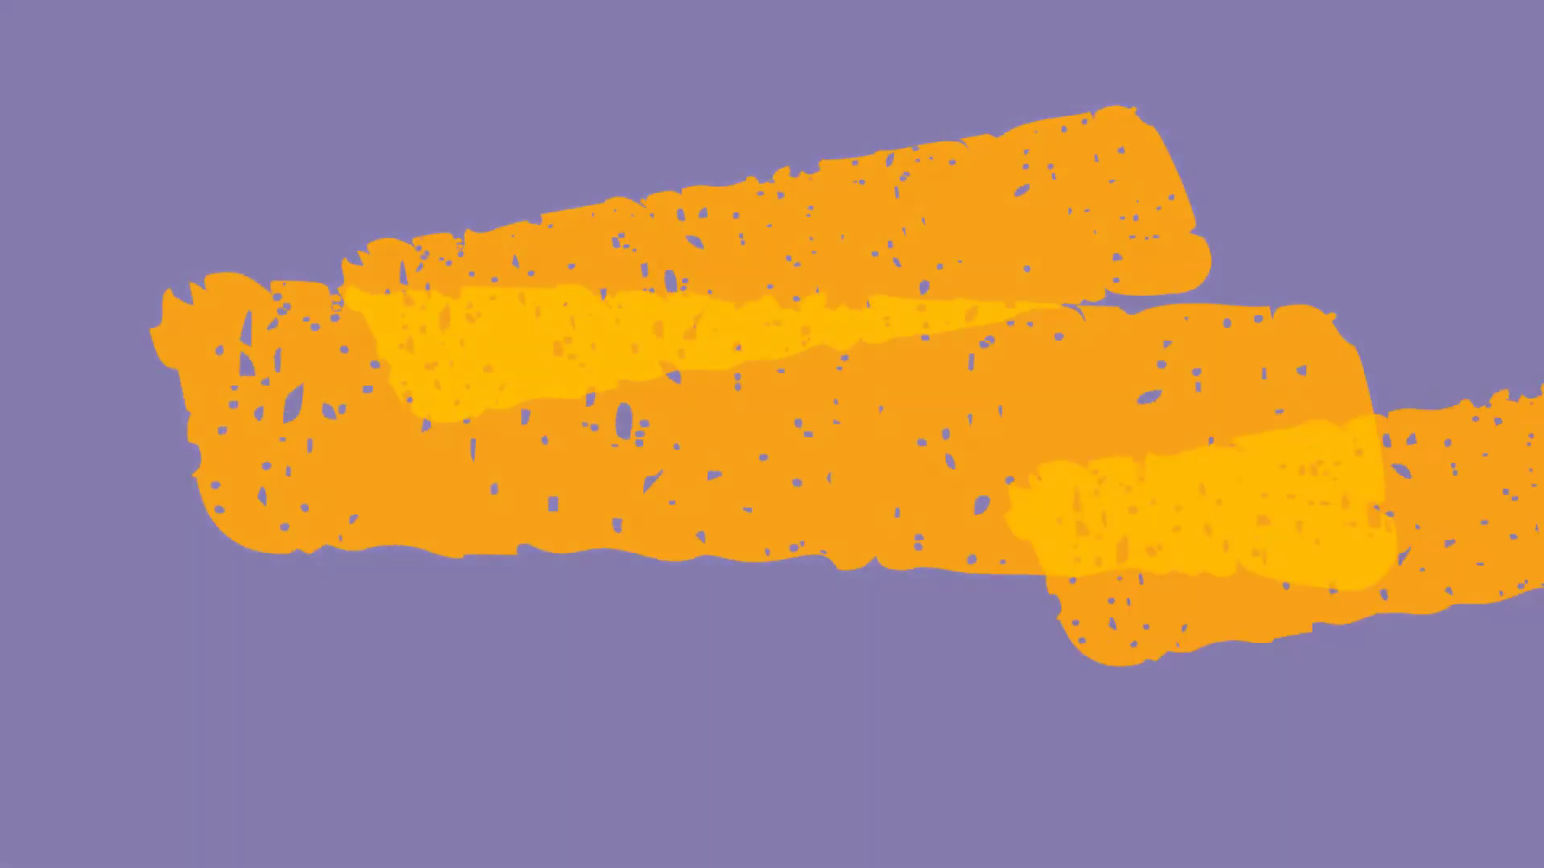